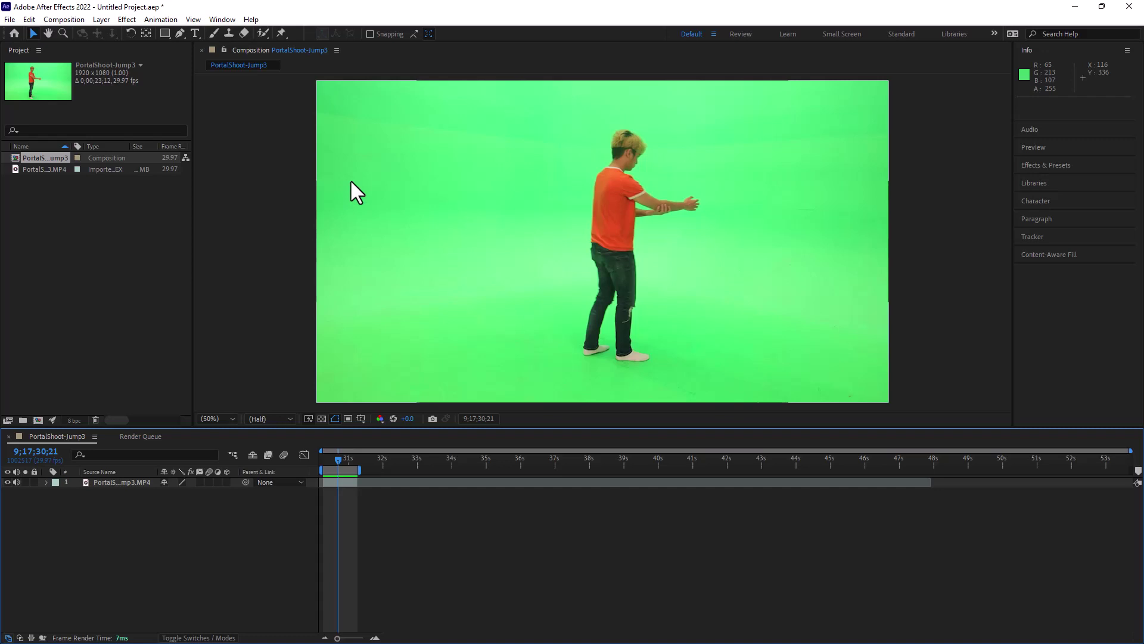
- Apply Keylight (1.2) to the clip and sample the green background as Screen Colour
left_click(1043, 164)
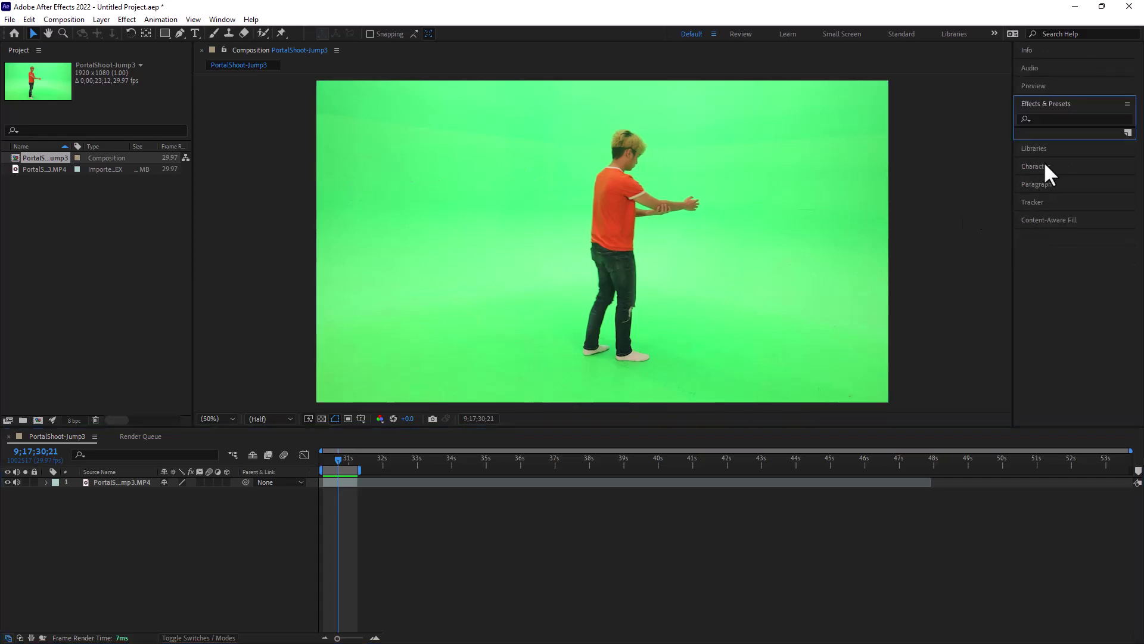
left_click(1057, 119)
type("keyli")
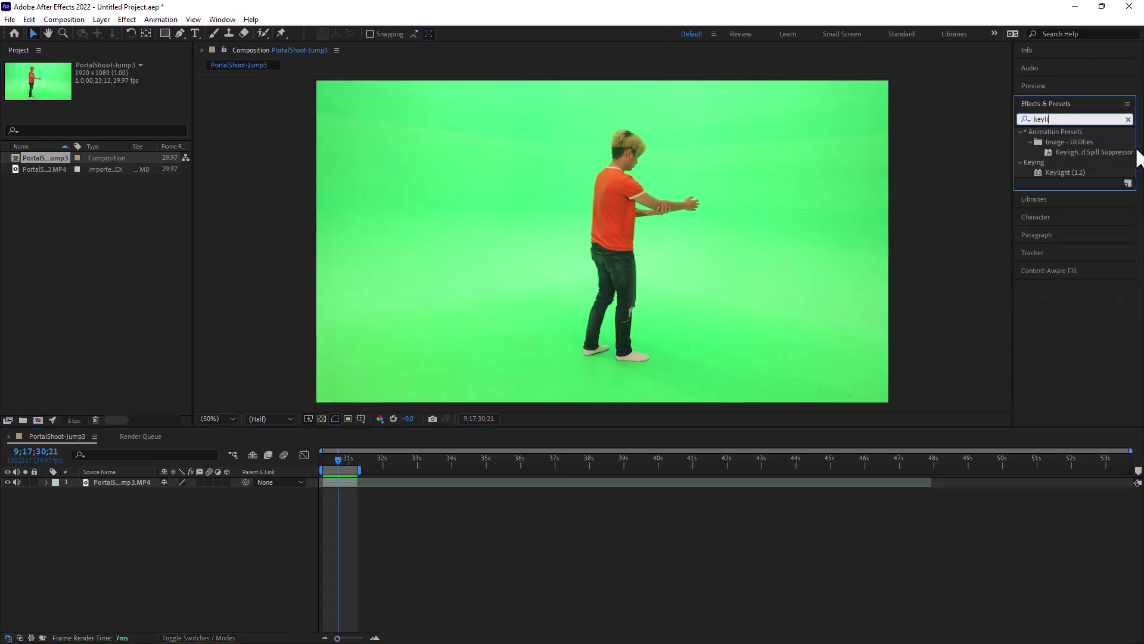
left_click_drag(1066, 172, 837, 156)
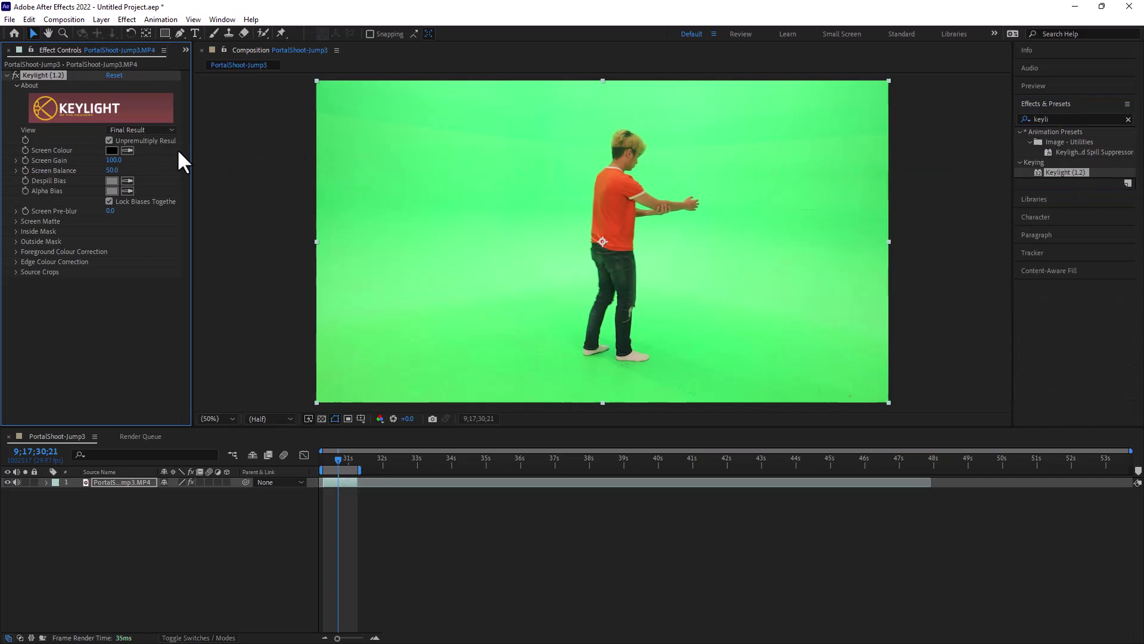
left_click(127, 149)
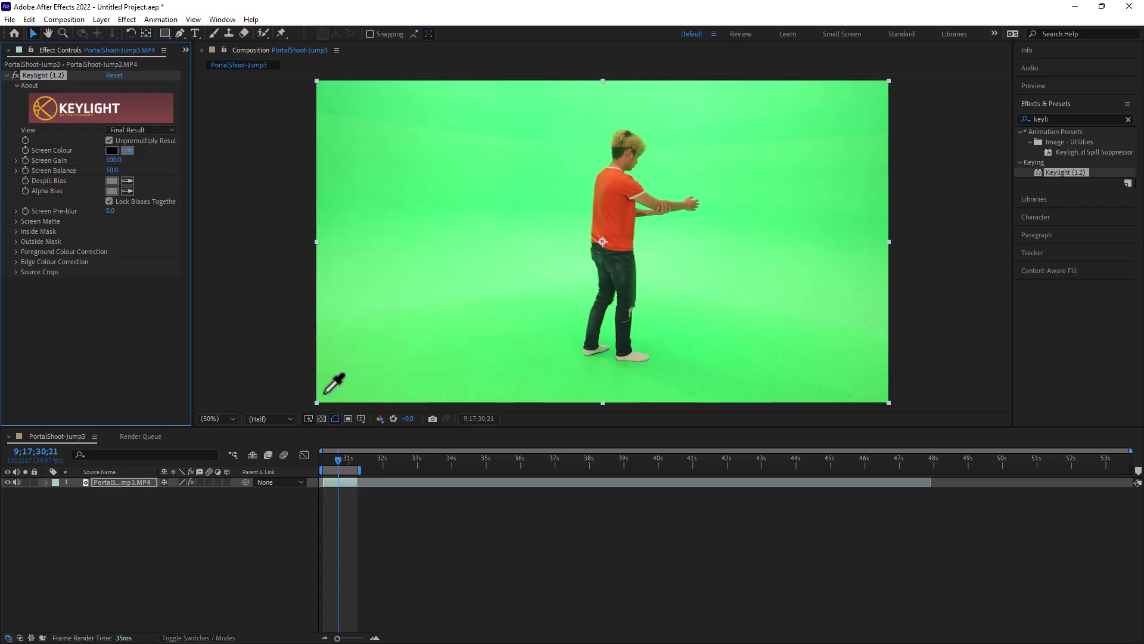
left_click(500, 191)
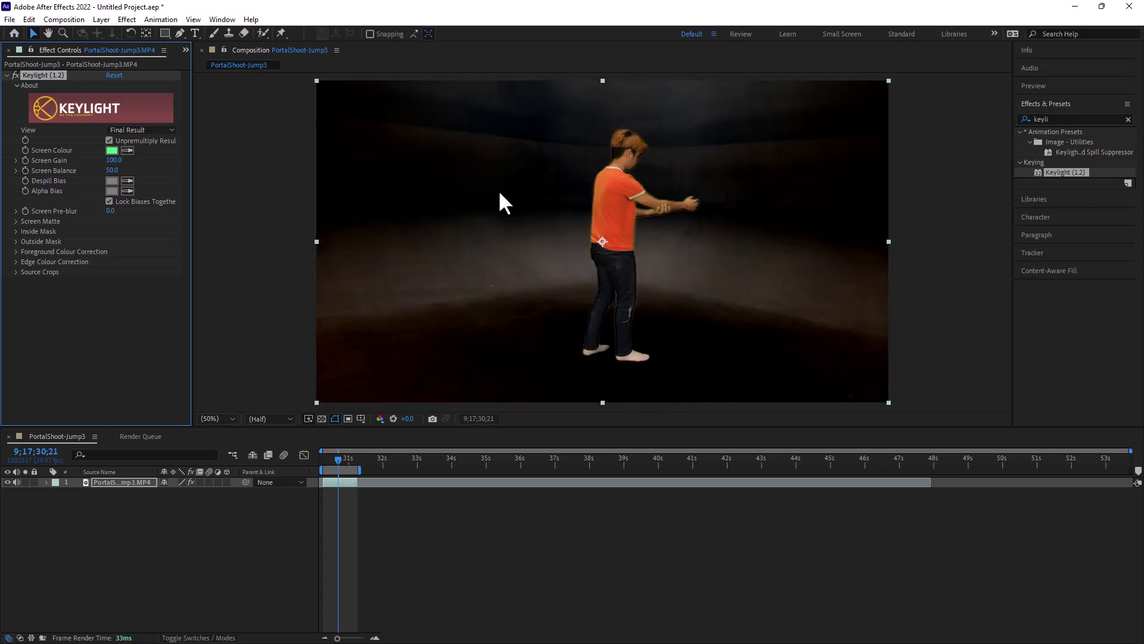
- Switch Keylight's View to Screen Matte and expand the Screen Matte settings group
left_click(145, 130)
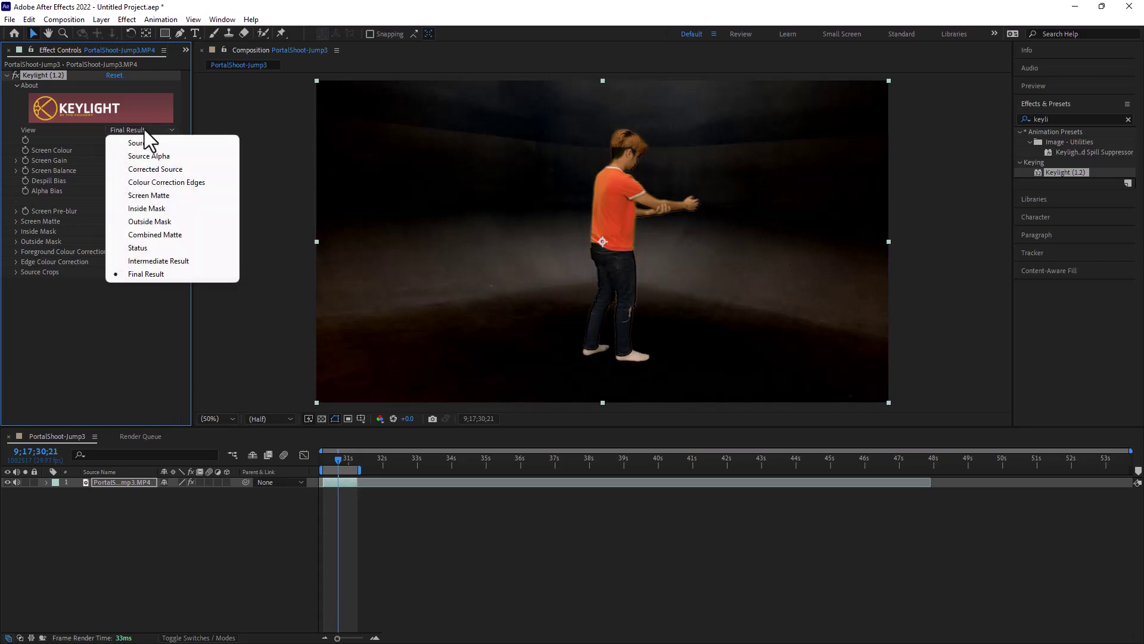
left_click(150, 195)
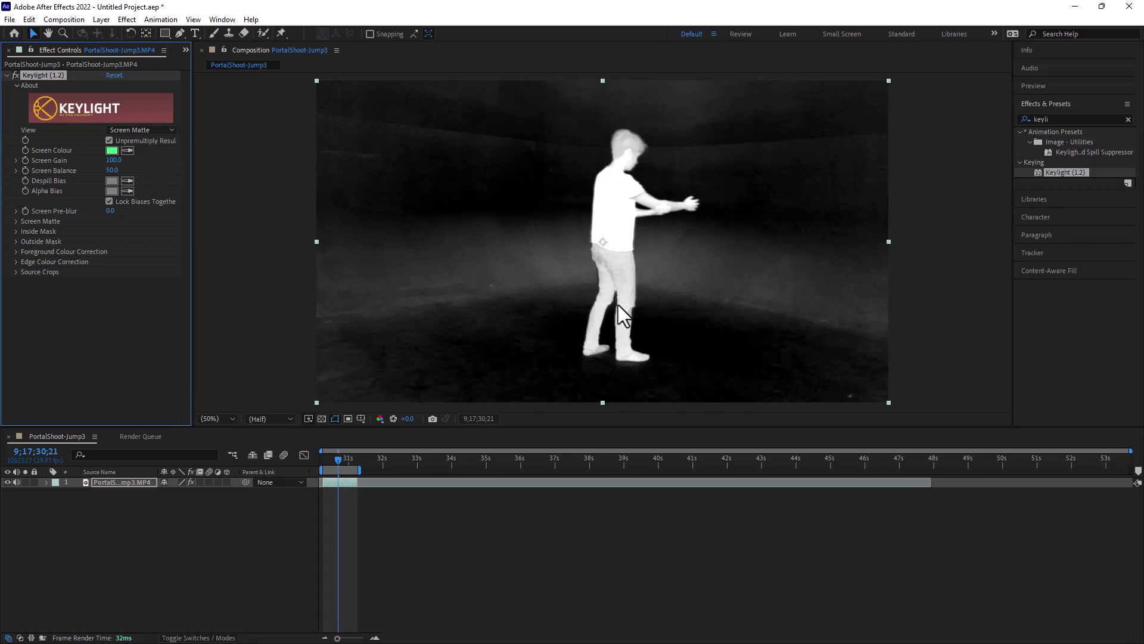
left_click(16, 221)
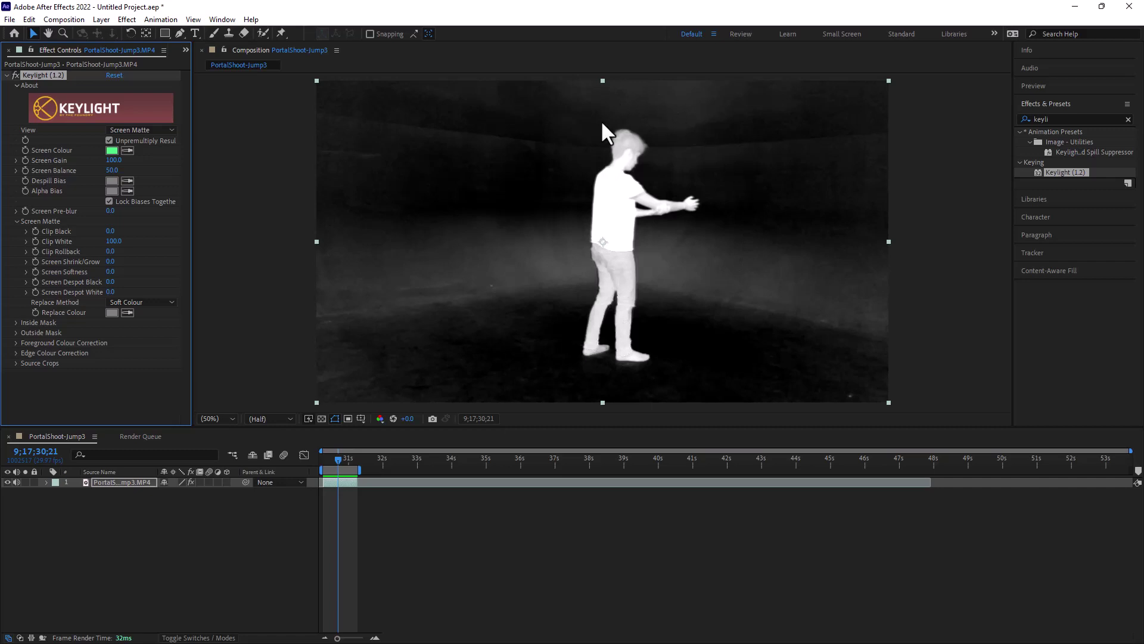
- Set Clip Black to 15 to darken the matte background
mouse_move(110, 231)
left_mouse_down()
mouse_move(155, 230)
mouse_move(118, 231)
left_mouse_up()
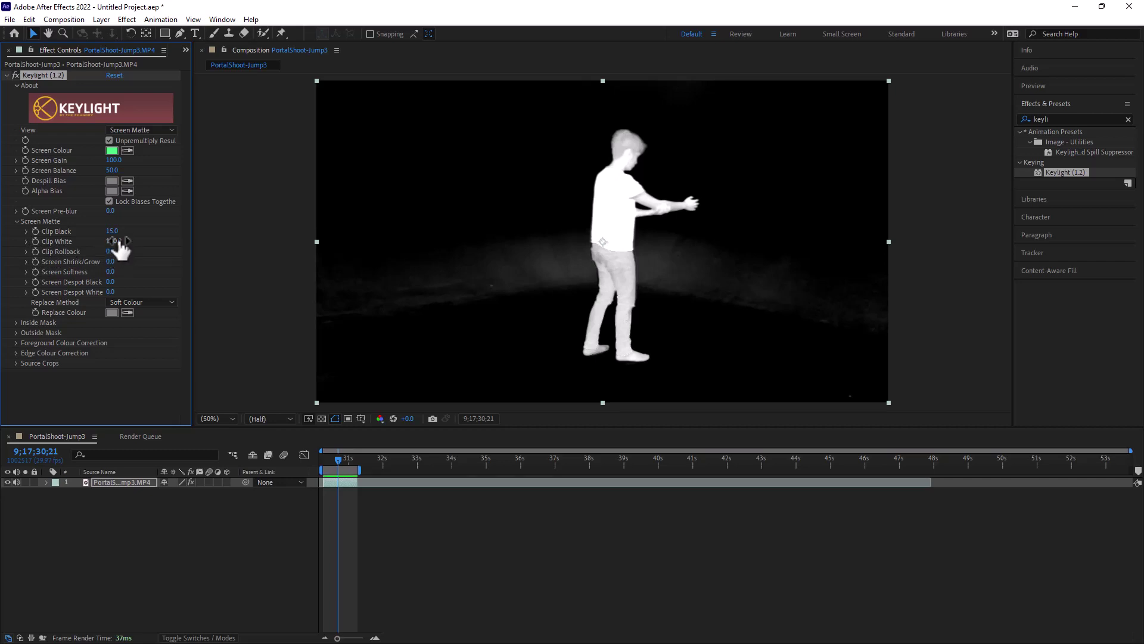
mouse_move(119, 251)
left_mouse_down()
mouse_move(267, 248)
mouse_move(113, 273)
mouse_move(126, 292)
mouse_move(114, 271)
left_mouse_up()
scroll(511, 247, "up", 2)
left_click_drag(112, 230, 143, 230)
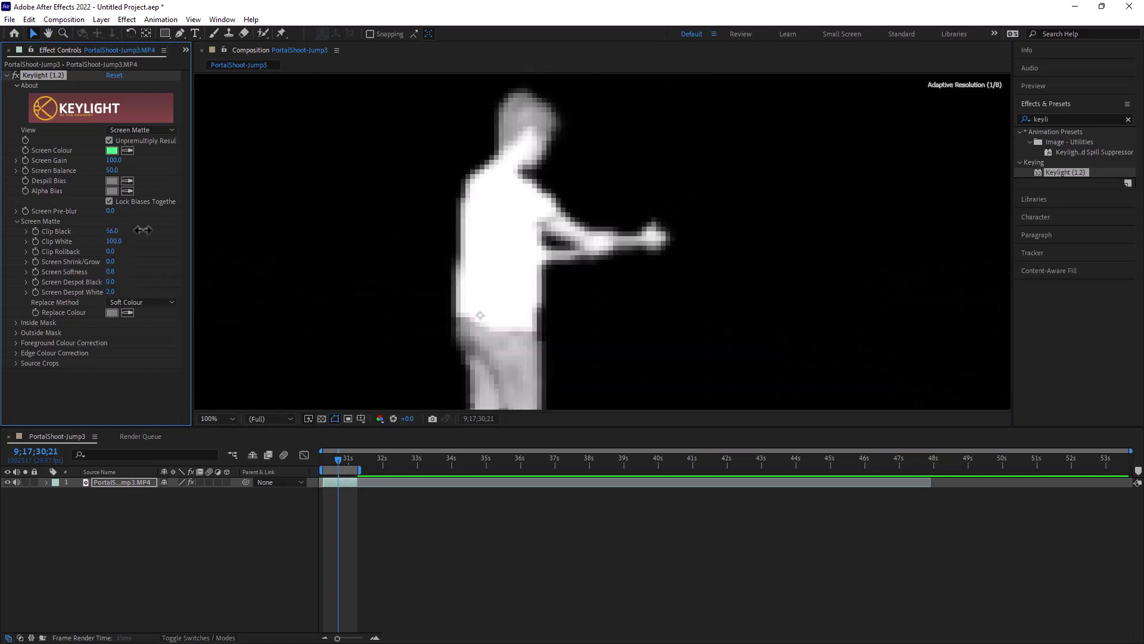
key("ctrl+z")
- Set Screen Gain 117, Screen Balance 33, Screen Softness 1.6 and Clip White 55
mouse_move(112, 160)
left_mouse_down()
mouse_move(123, 160)
mouse_move(102, 171)
left_mouse_up()
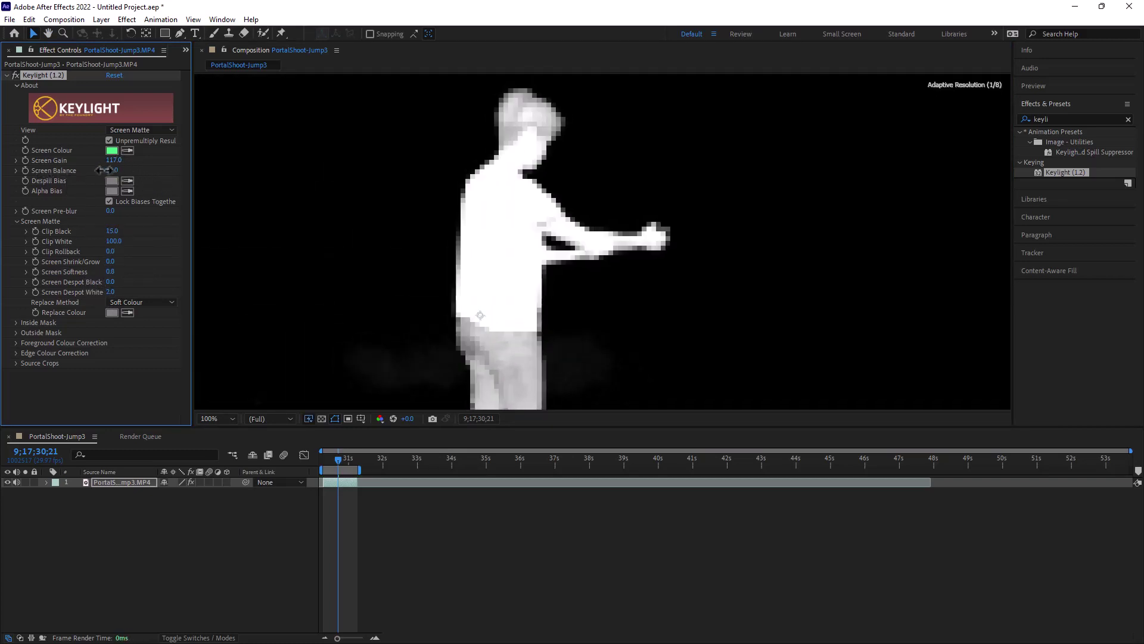
left_click_drag(111, 241, 149, 271)
scroll(371, 195, "down", 2)
key("period")
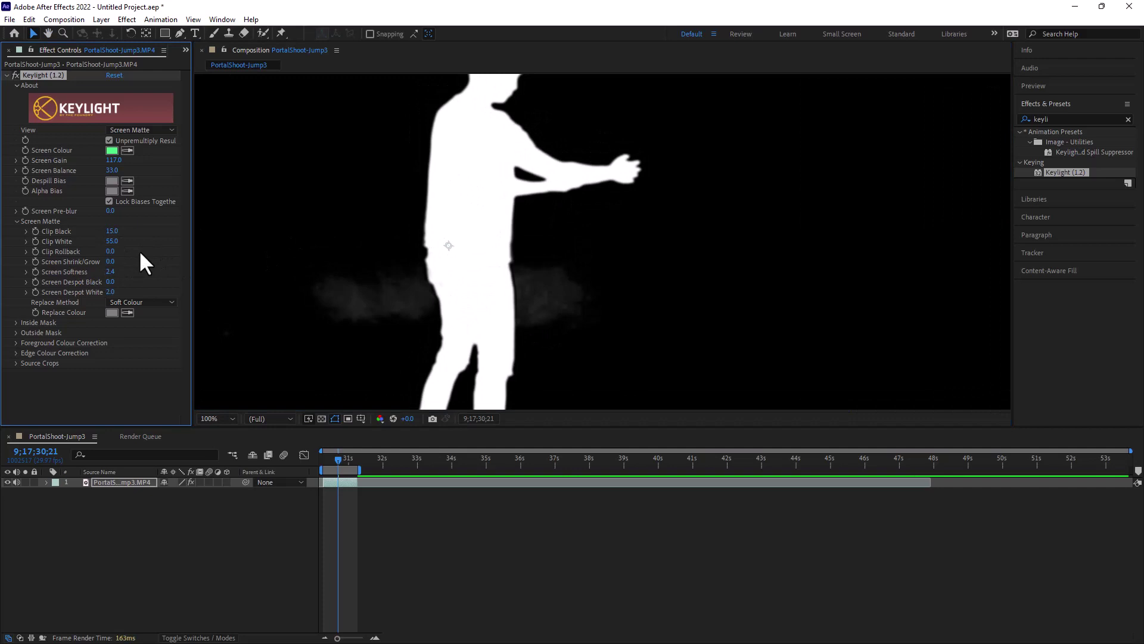
key("ctrl+z")
scroll(379, 222, "down", 2)
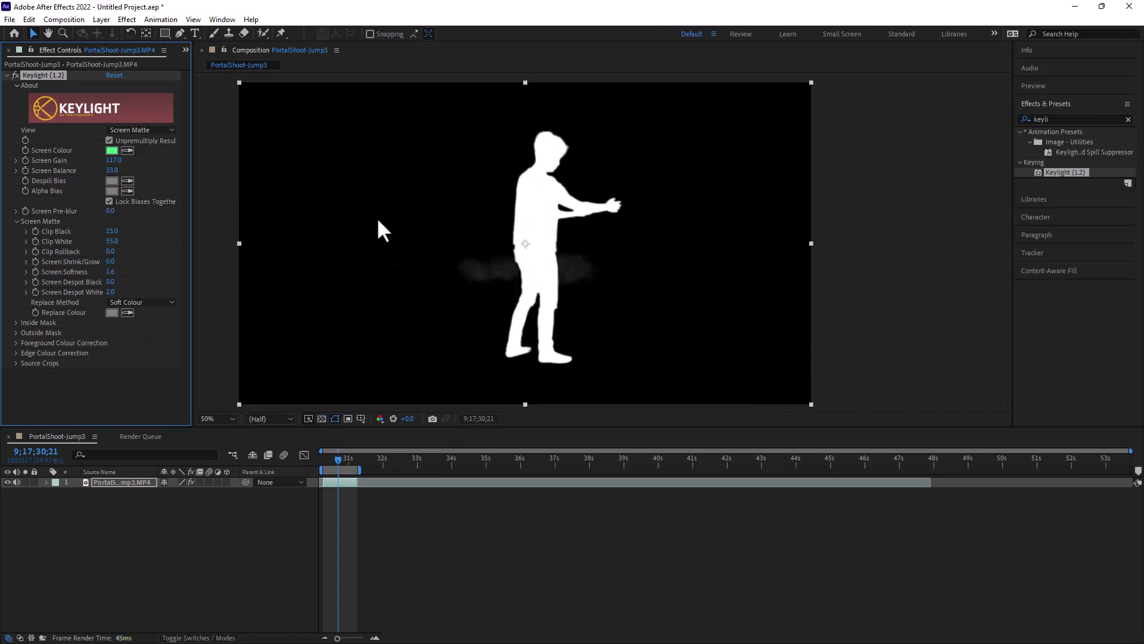
- Set Keylight's View back to Final Result and inspect the keyed actor up close
left_click(127, 130)
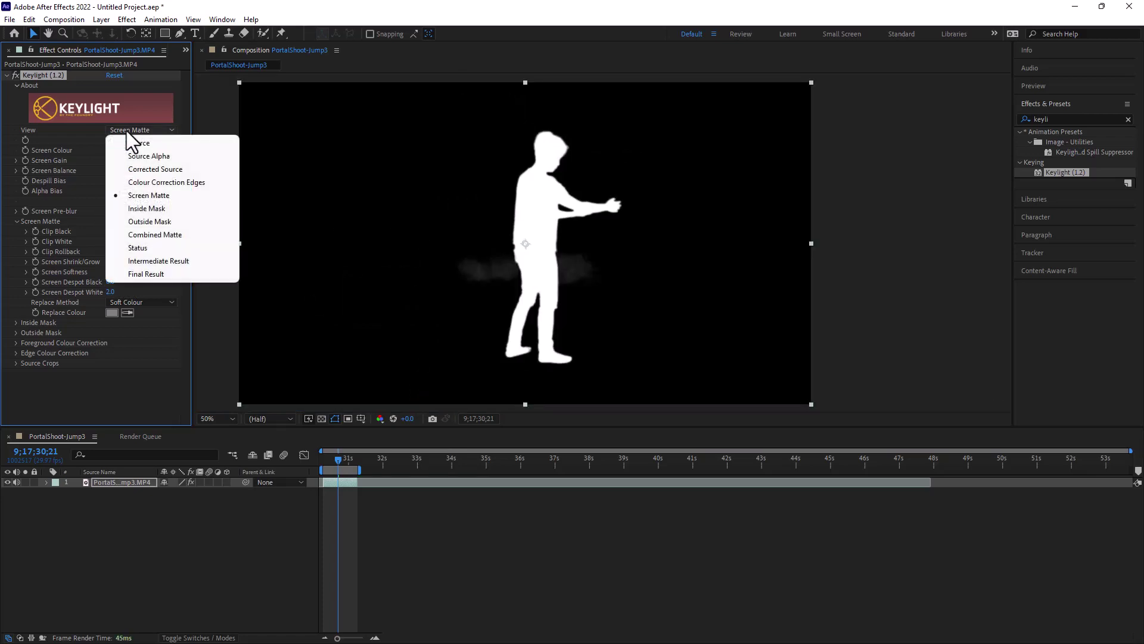
left_click(144, 273)
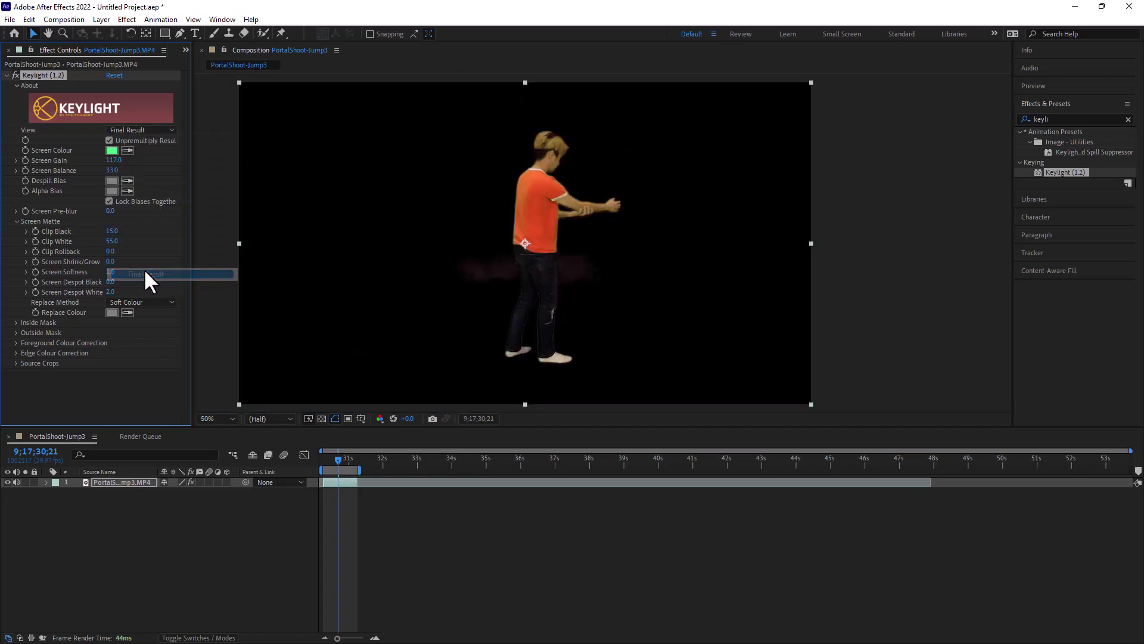
scroll(510, 192, "up", 2)
left_click_drag(512, 175, 607, 154)
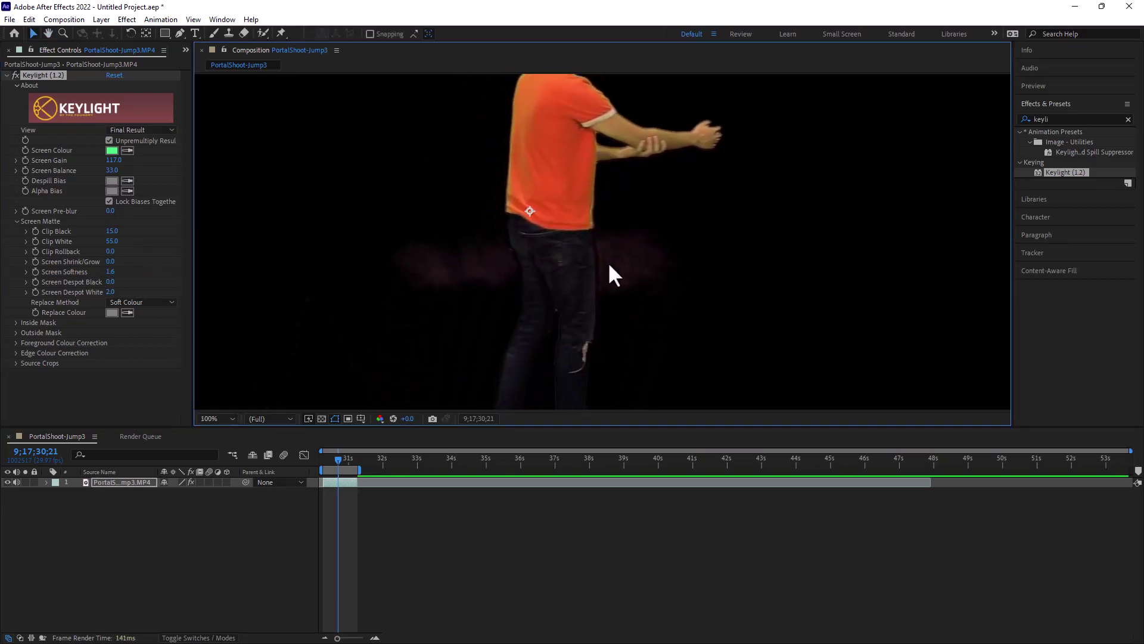
scroll(616, 220, "down", 2)
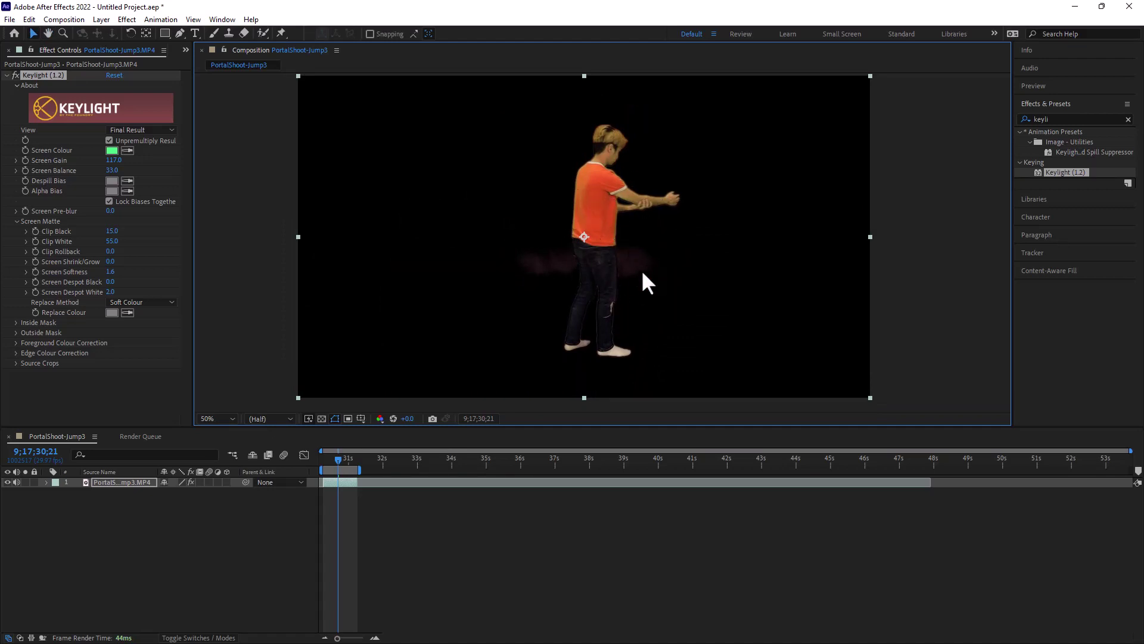
left_click(110, 522)
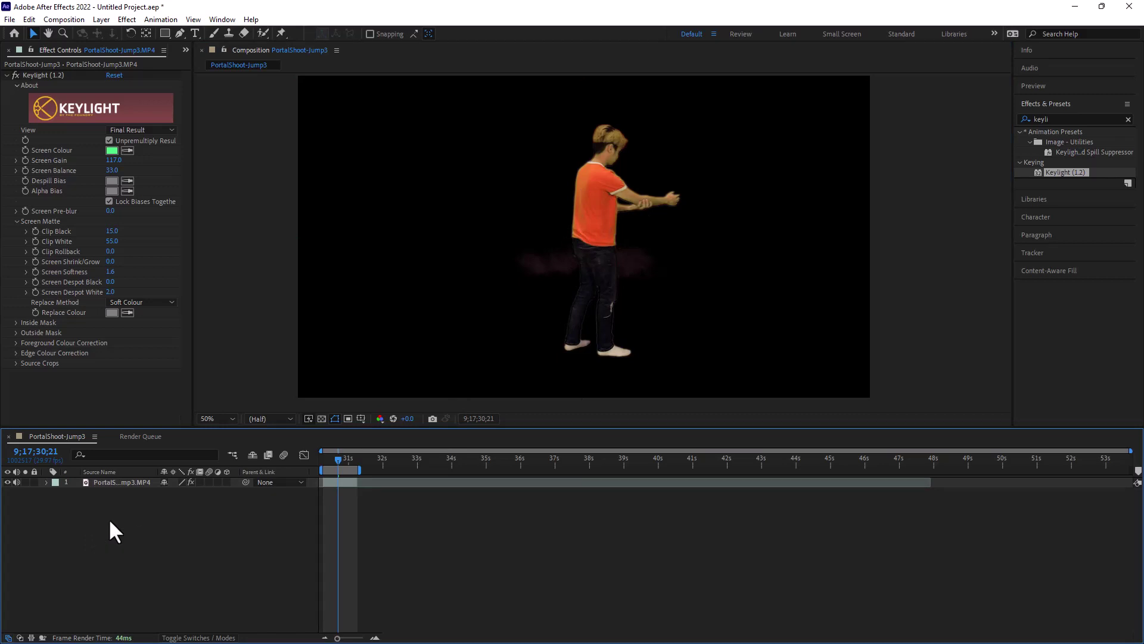
- Create a royal blue (0072FF) 1920×1080 solid and place it below the footage layer
key("ctrl+y")
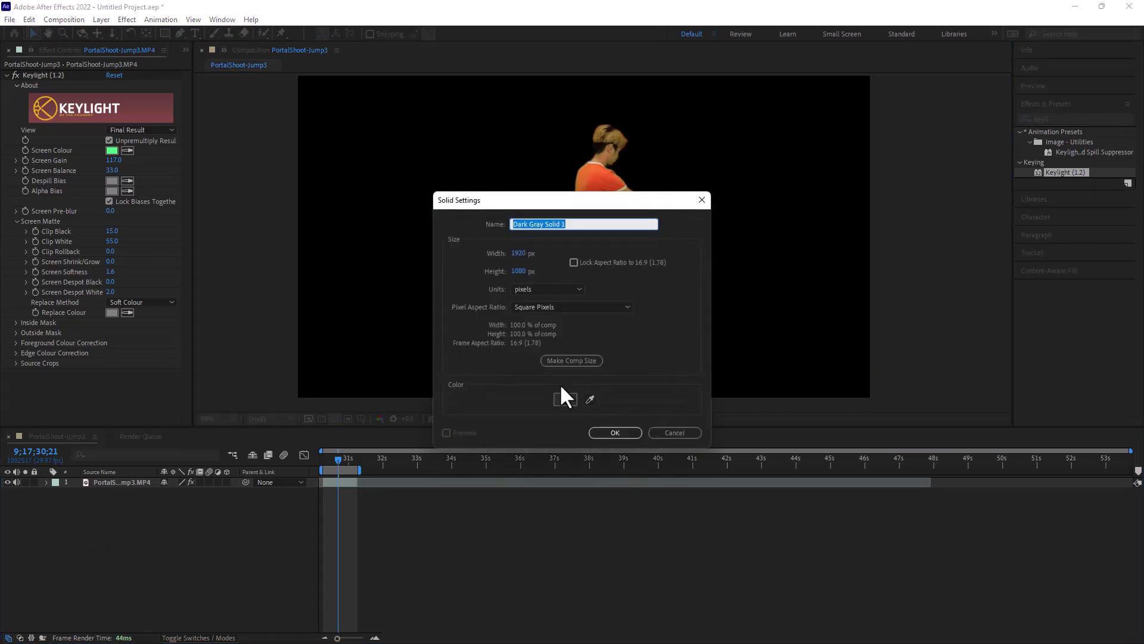
left_click(563, 396)
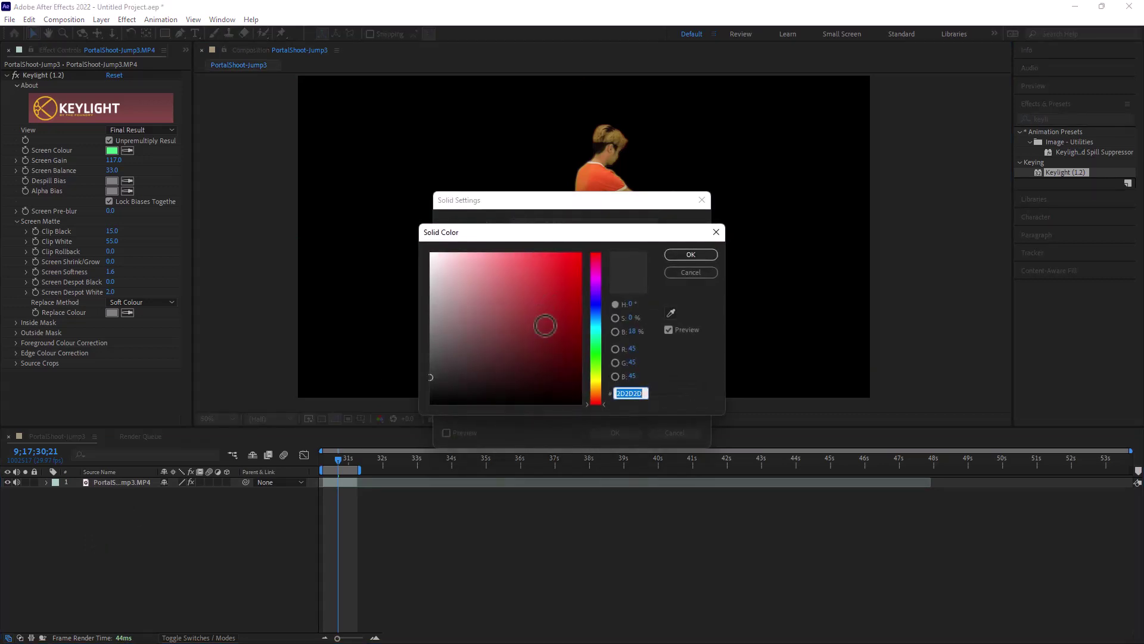
mouse_move(595, 356)
left_mouse_down()
mouse_move(592, 315)
mouse_move(630, 233)
left_mouse_up()
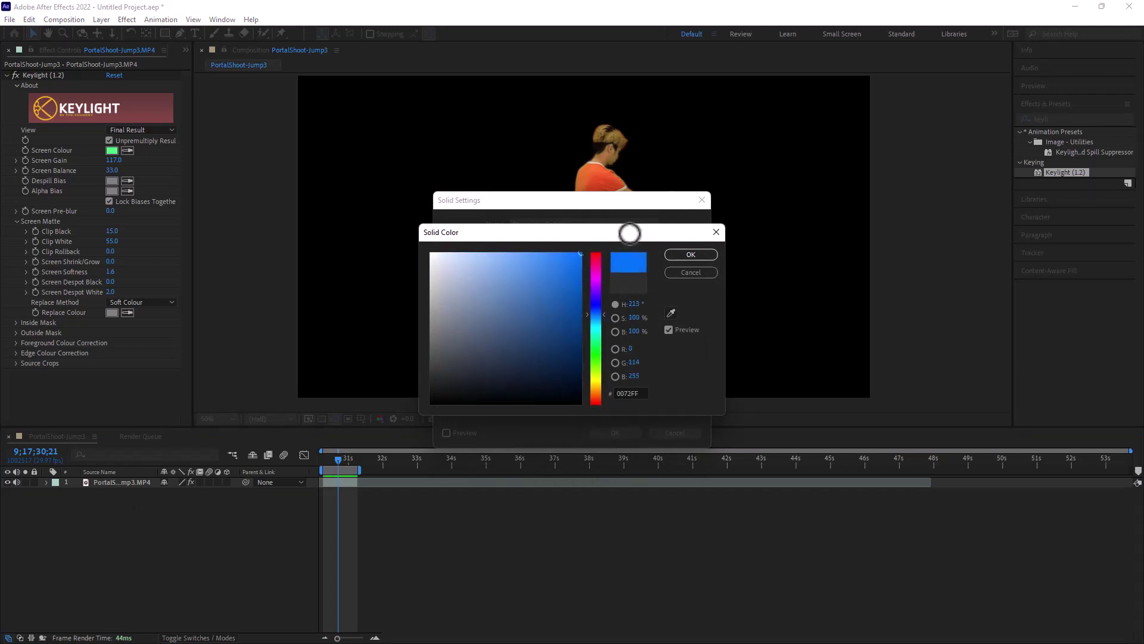
left_click(686, 254)
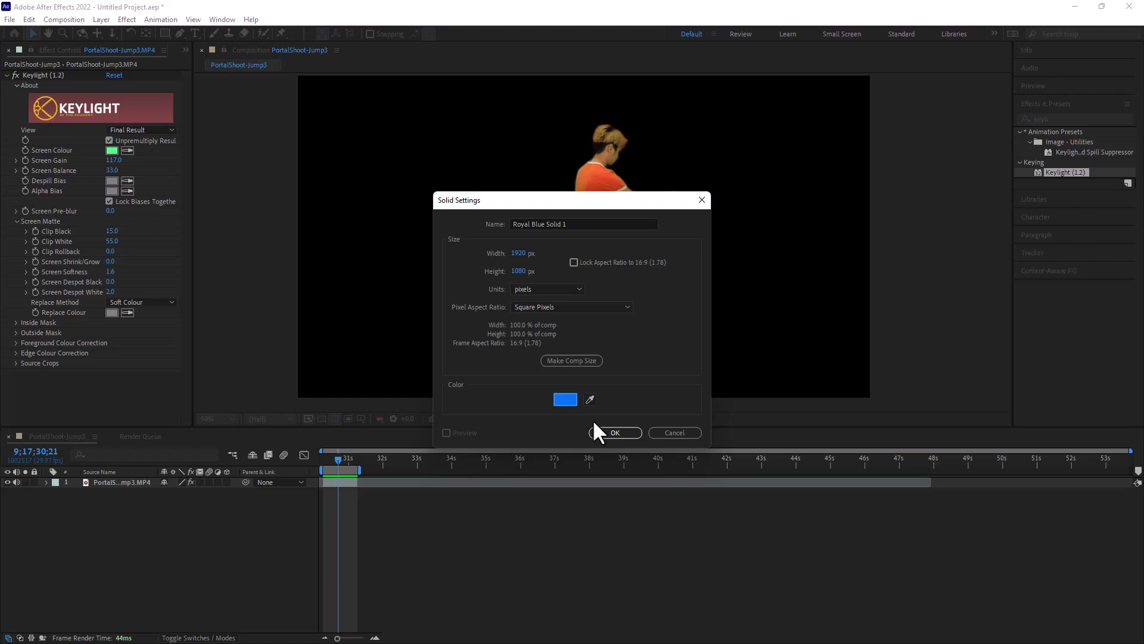
left_click(609, 431)
left_click_drag(123, 484, 125, 514)
- Zoom and pan the viewer to inspect the key edges against the royal blue solid
scroll(662, 222, "down", 3)
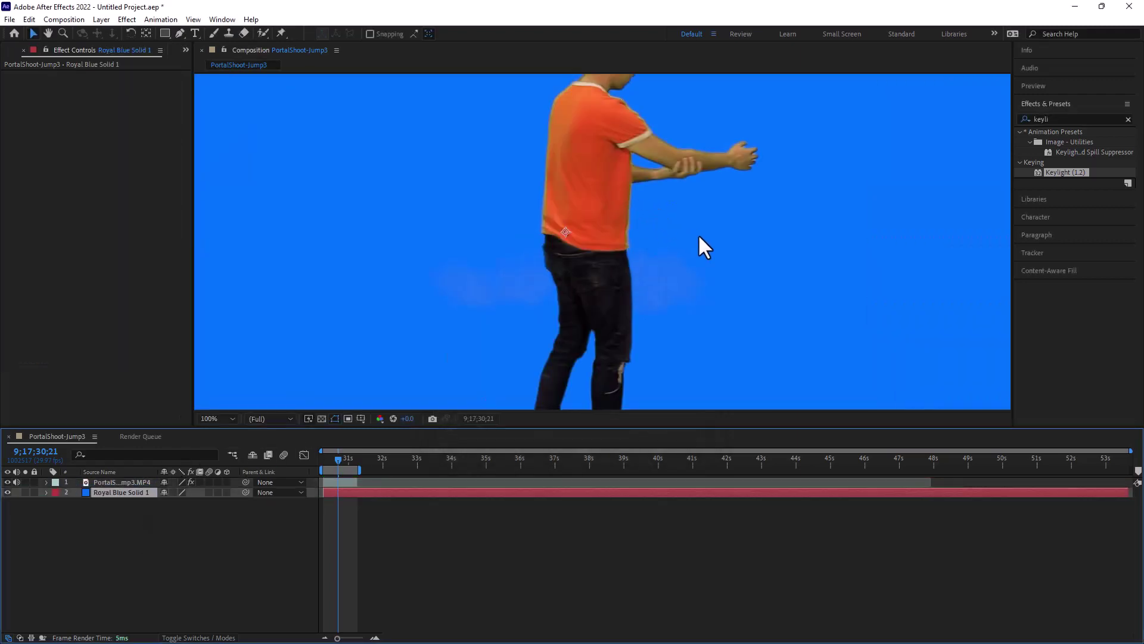
scroll(691, 215, "down", 1)
scroll(684, 176, "up", 3)
left_click_drag(683, 173, 684, 232)
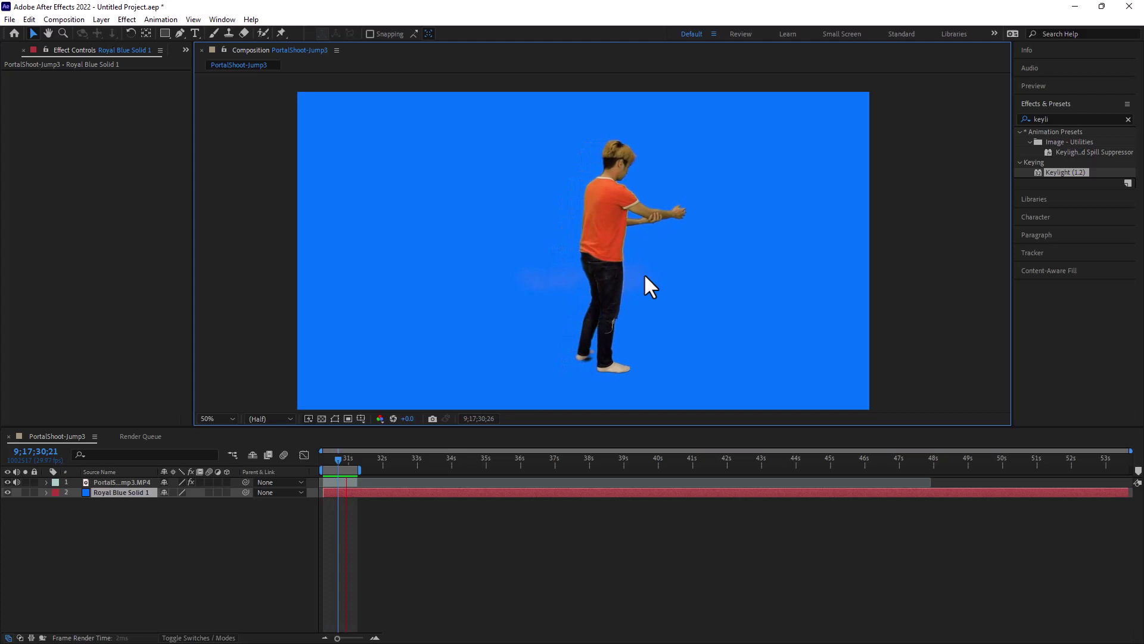
scroll(648, 269, "up", 4)
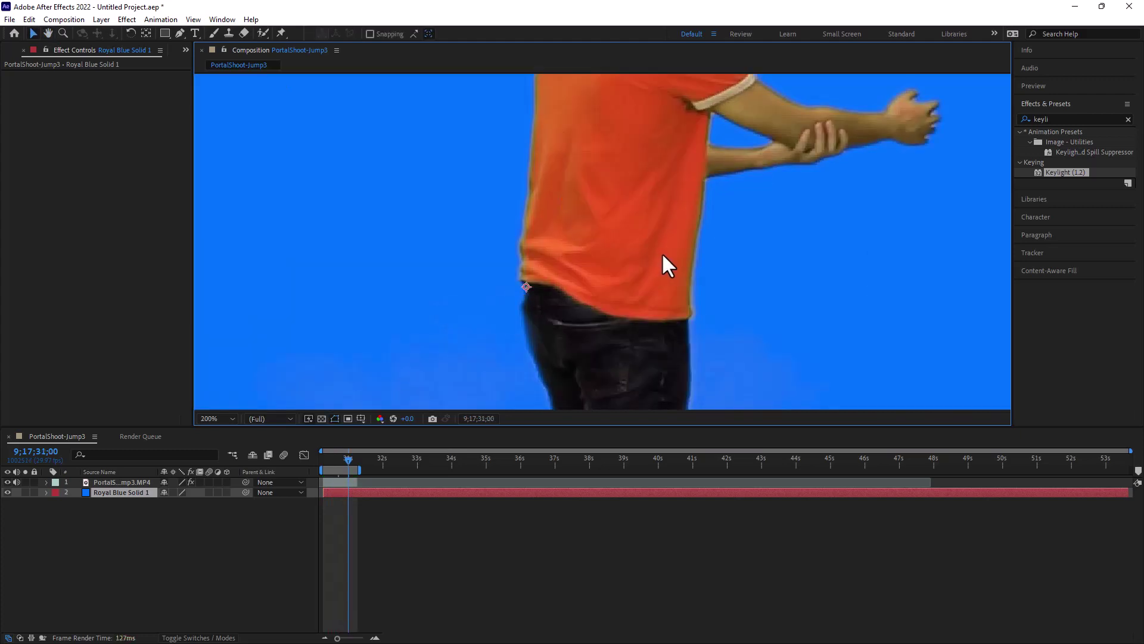
left_click_drag(791, 286, 626, 269)
scroll(626, 269, "up", 4)
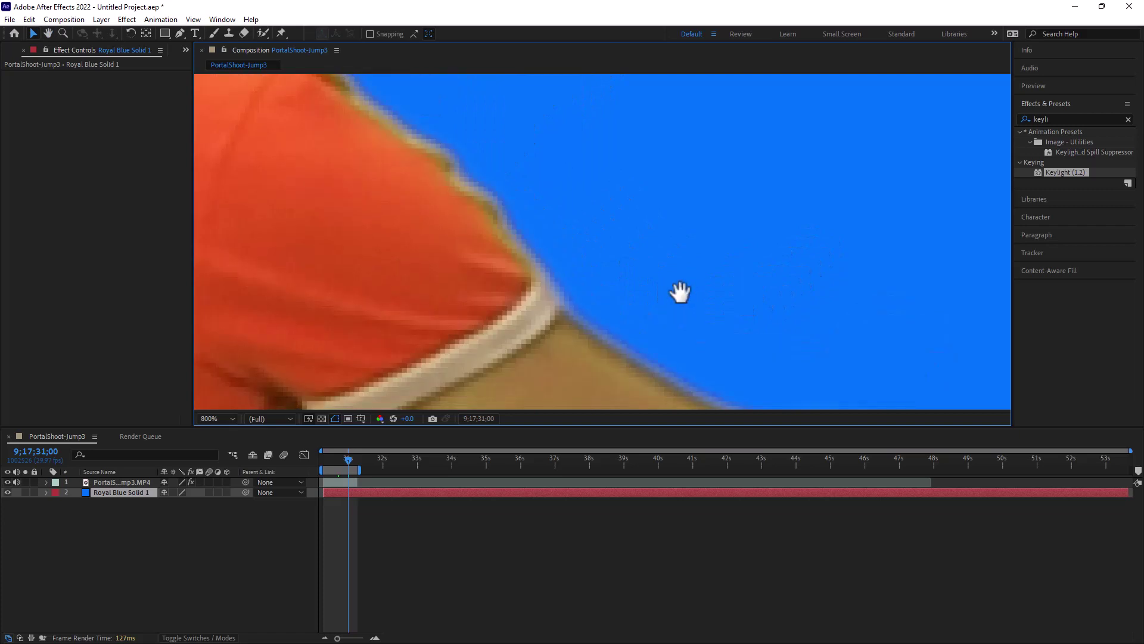
scroll(567, 179, "down", 3)
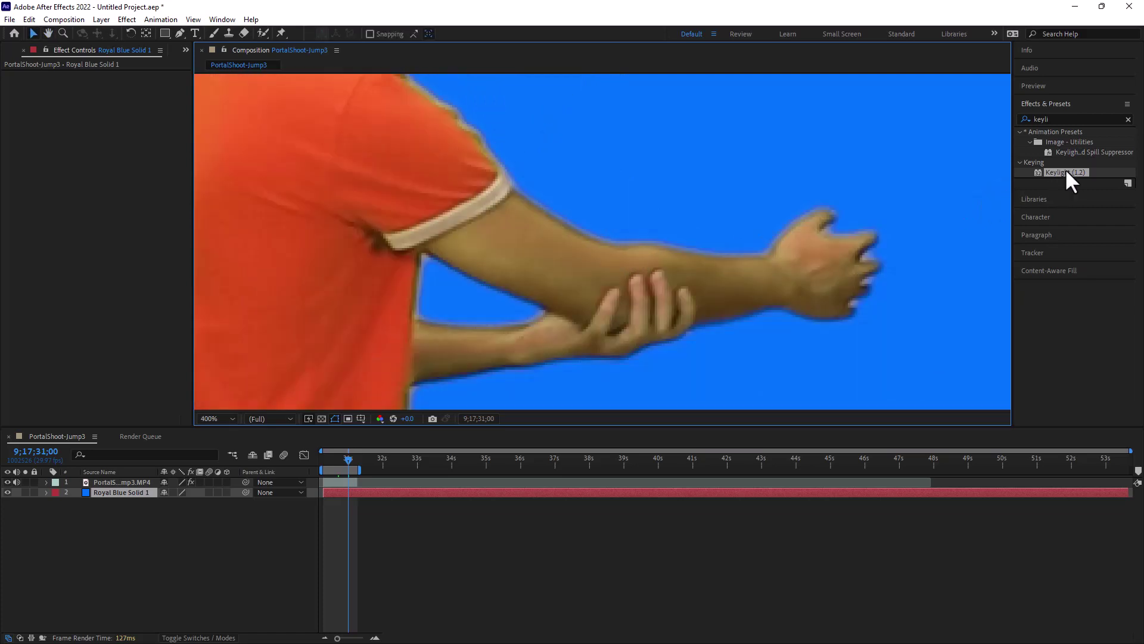
- Select the combined Keylight and spill suppressor preset in Effects & Presets
left_click_drag(1013, 146, 910, 149)
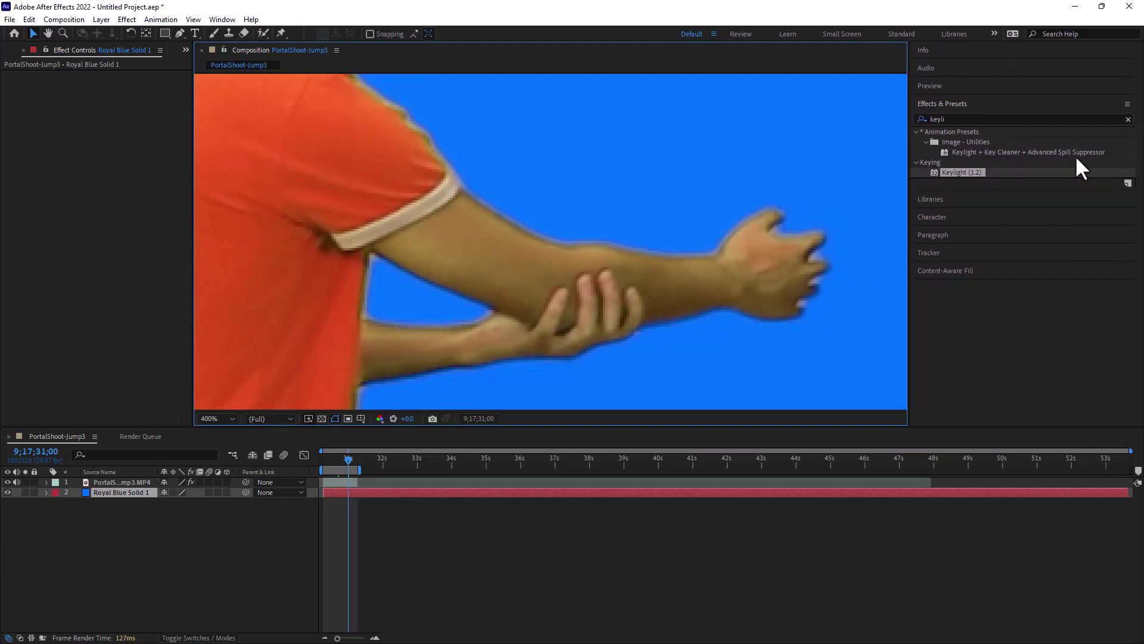
left_click(1057, 152)
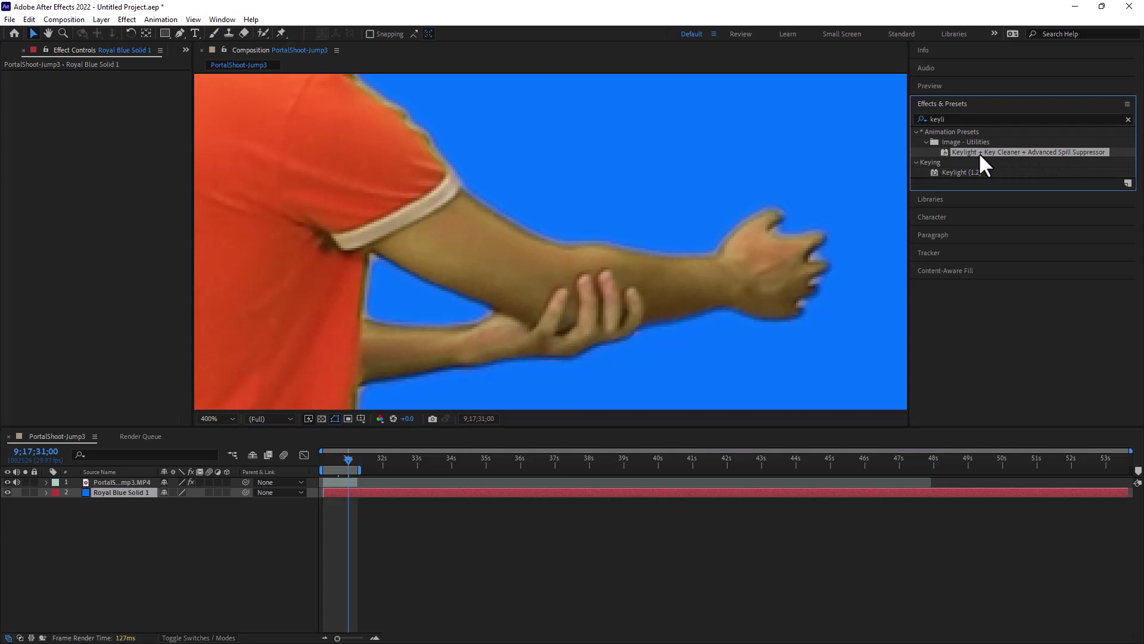
left_click_drag(906, 150, 986, 154)
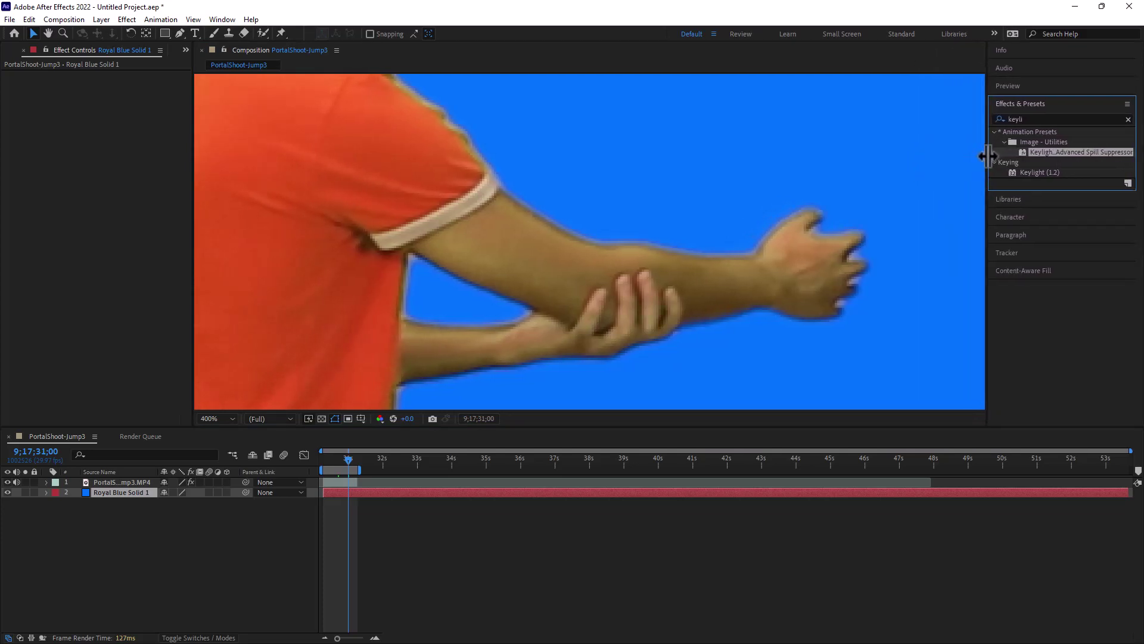
- Move the actor right and up in frame and zoom out to 50%
scroll(827, 236, "down", 4)
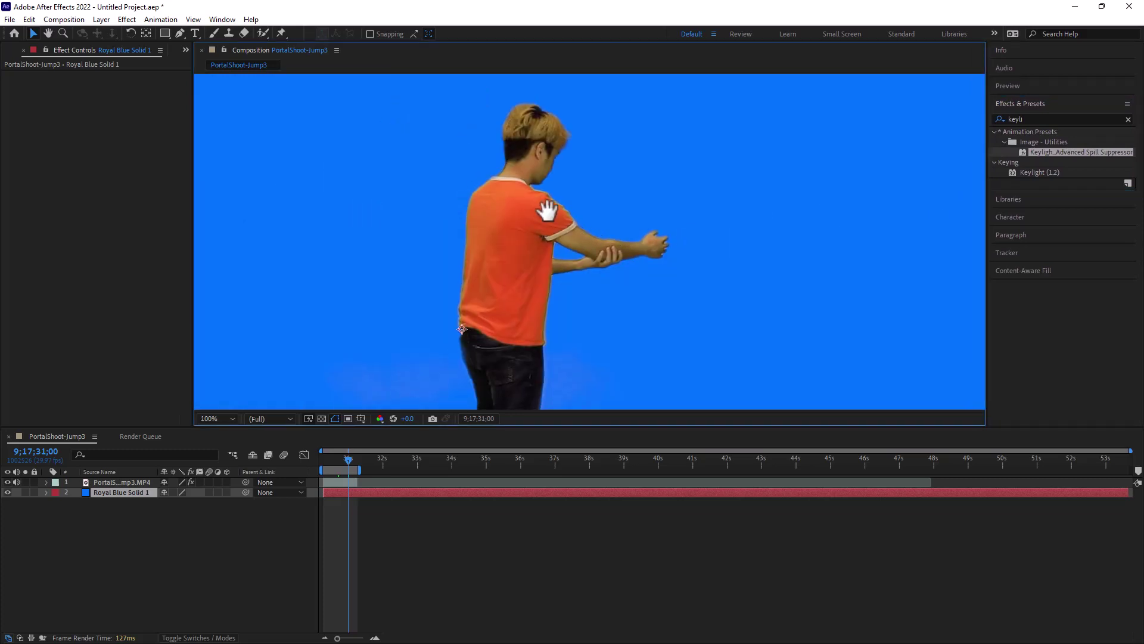
left_click_drag(547, 210, 646, 184)
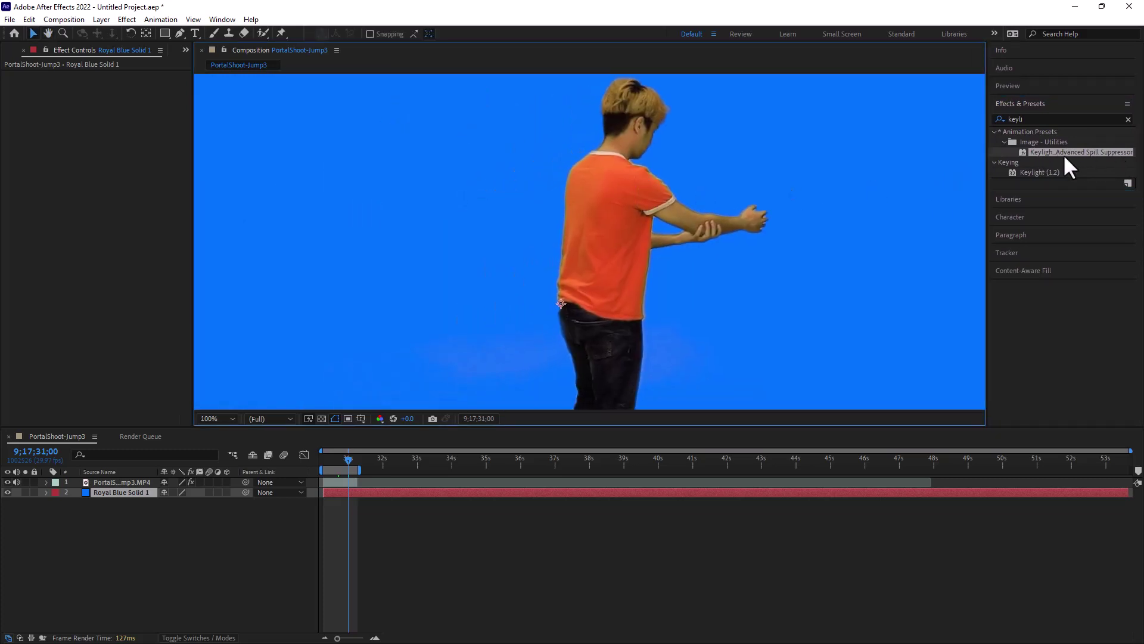
key("comma")
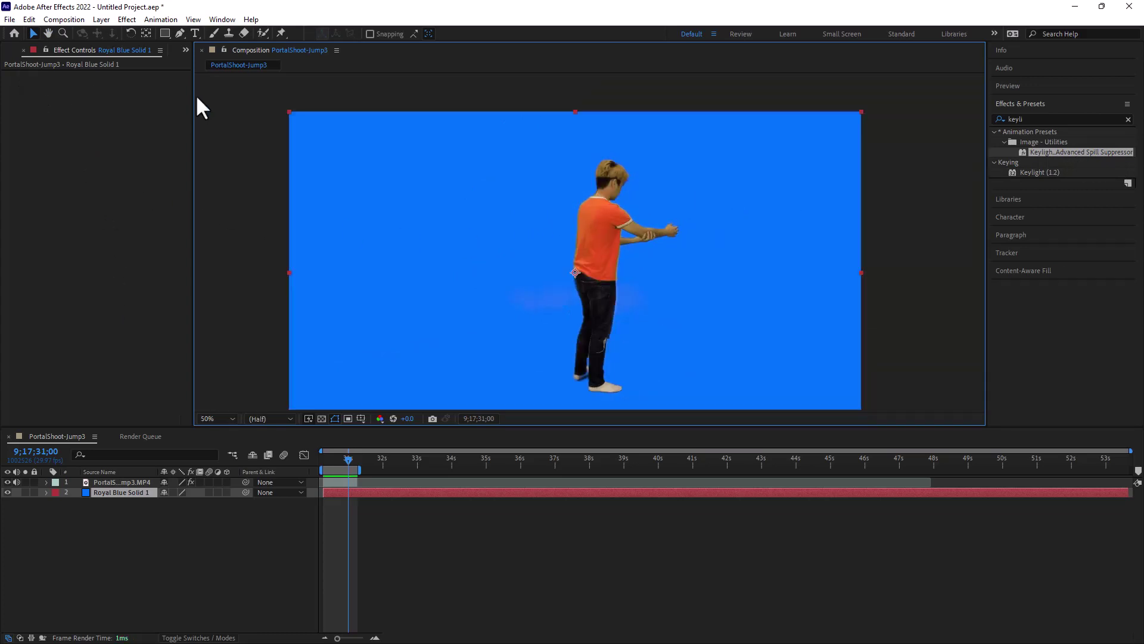
- Select the actor footage layer to show its Keylight settings in Effect Controls
left_click_drag(192, 94, 218, 97)
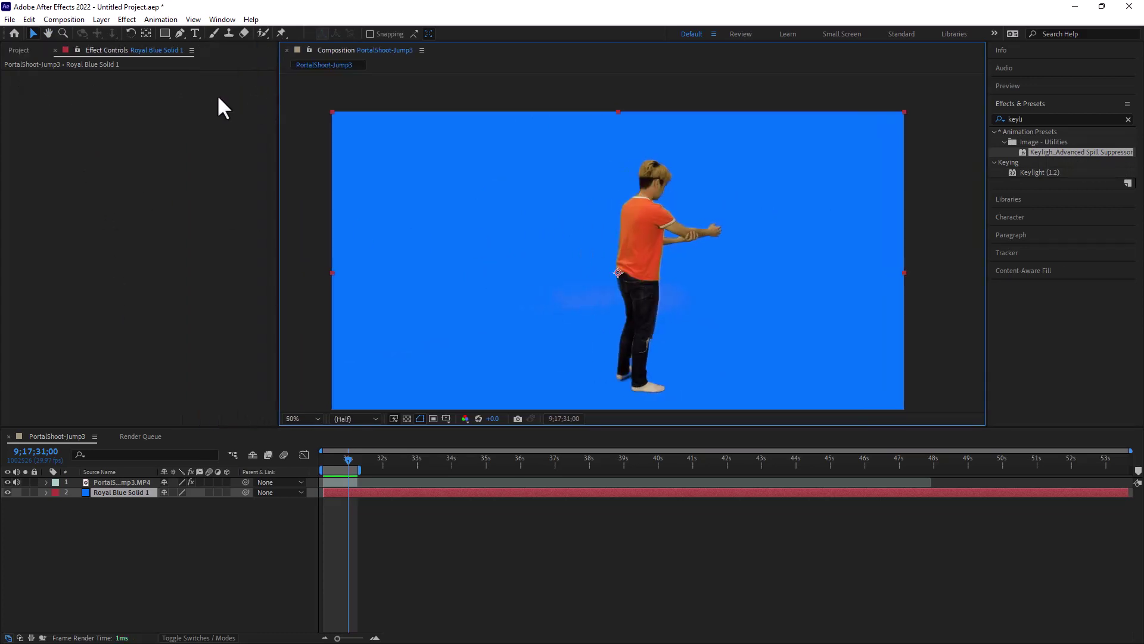
left_click(19, 50)
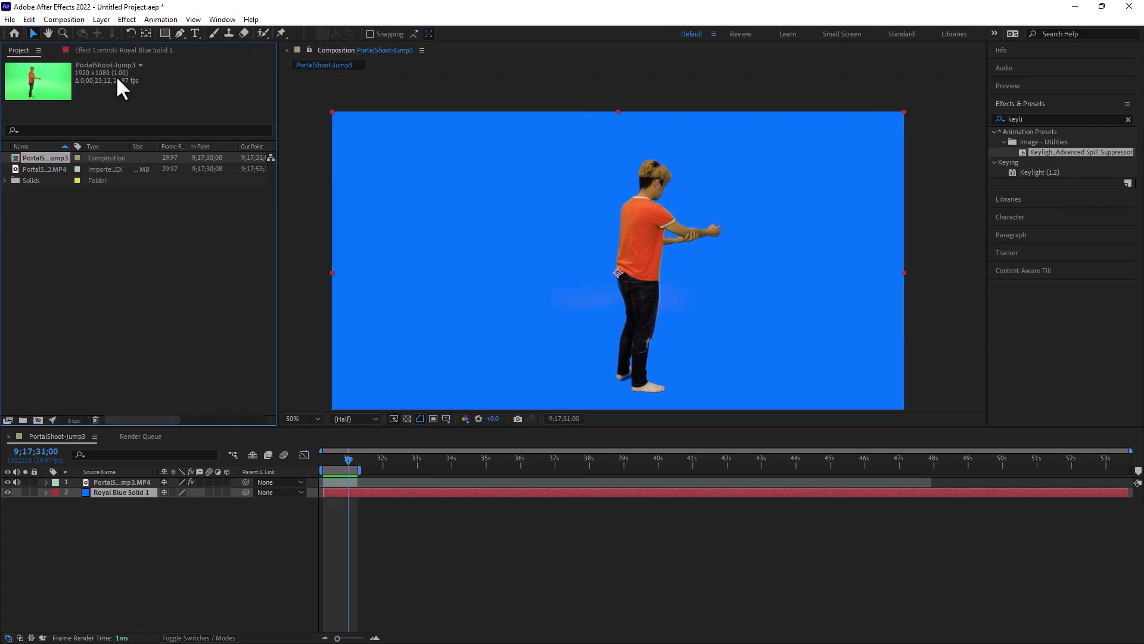
left_click(102, 52)
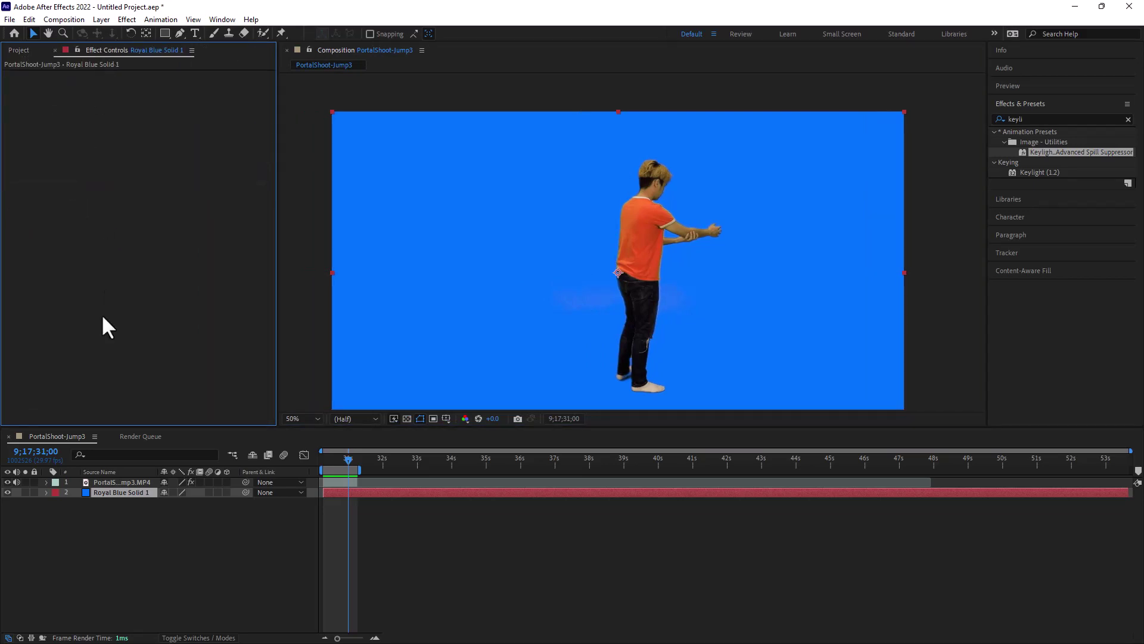
left_click(115, 482)
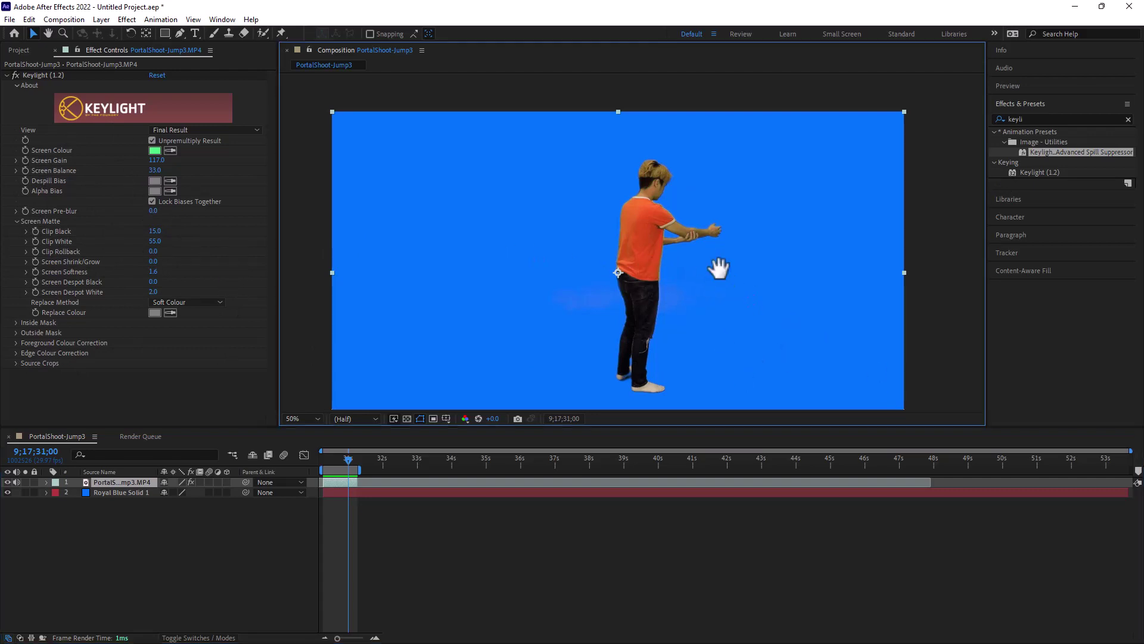
left_click_drag(715, 263, 723, 236)
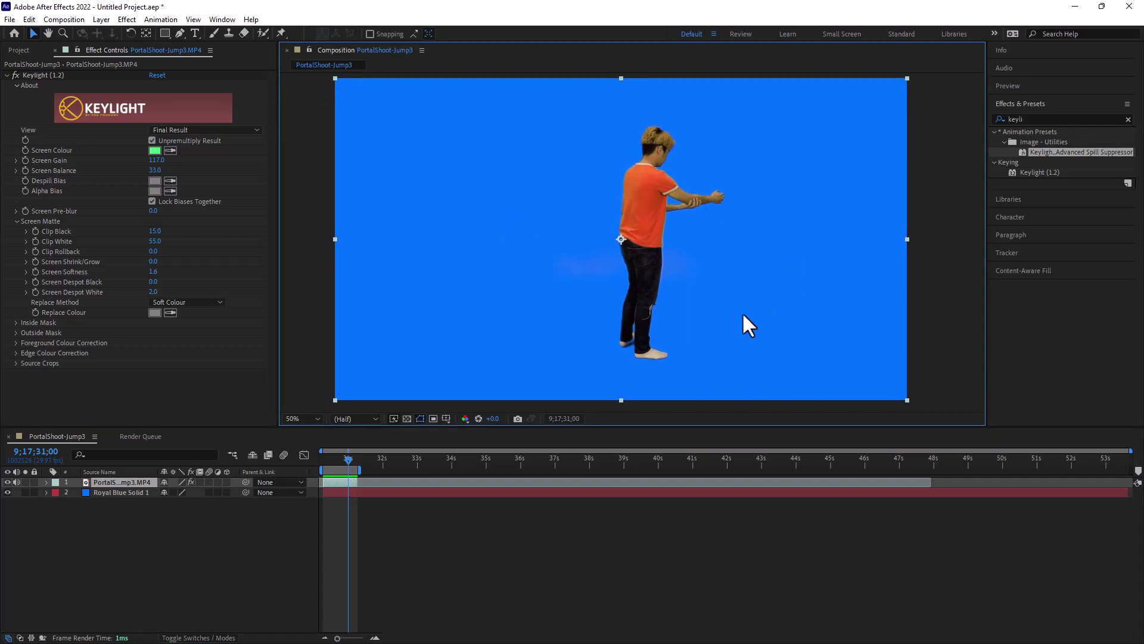
- Hide Royal Blue Solid 1 and zoom in on the actor's legs to check the matte
left_click(7, 492)
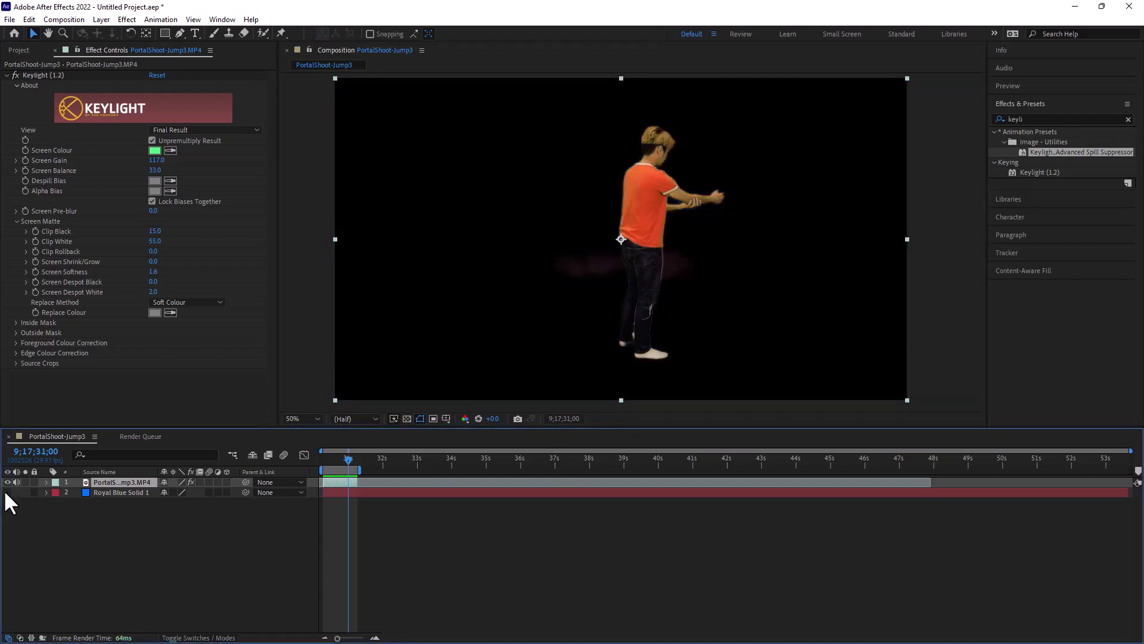
left_click_drag(667, 292, 678, 291)
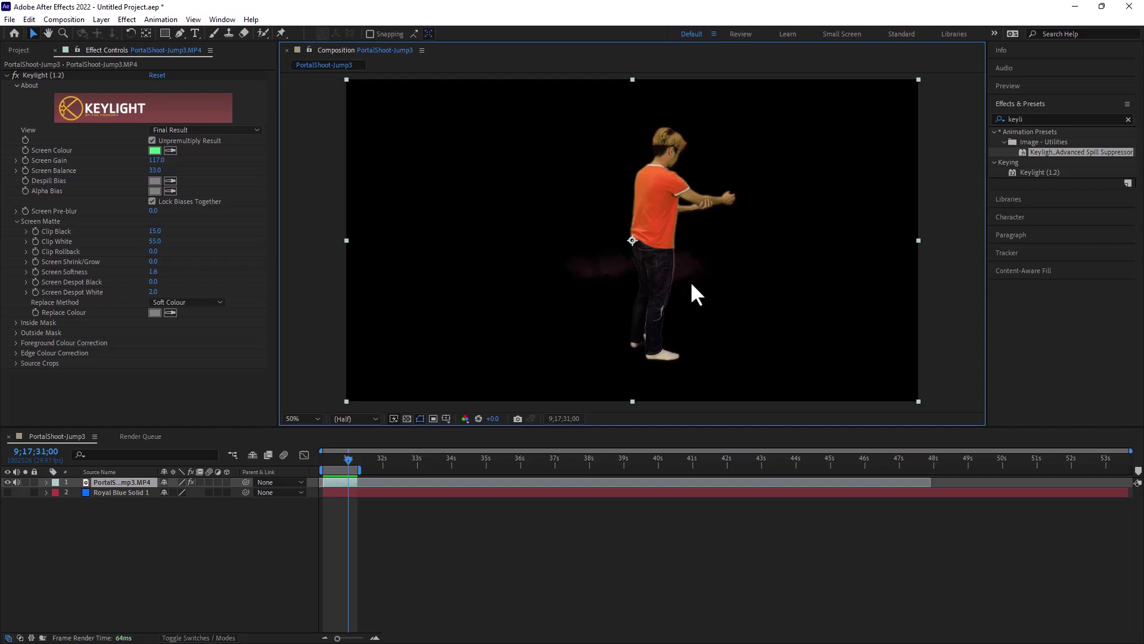
scroll(684, 265, "up", 4)
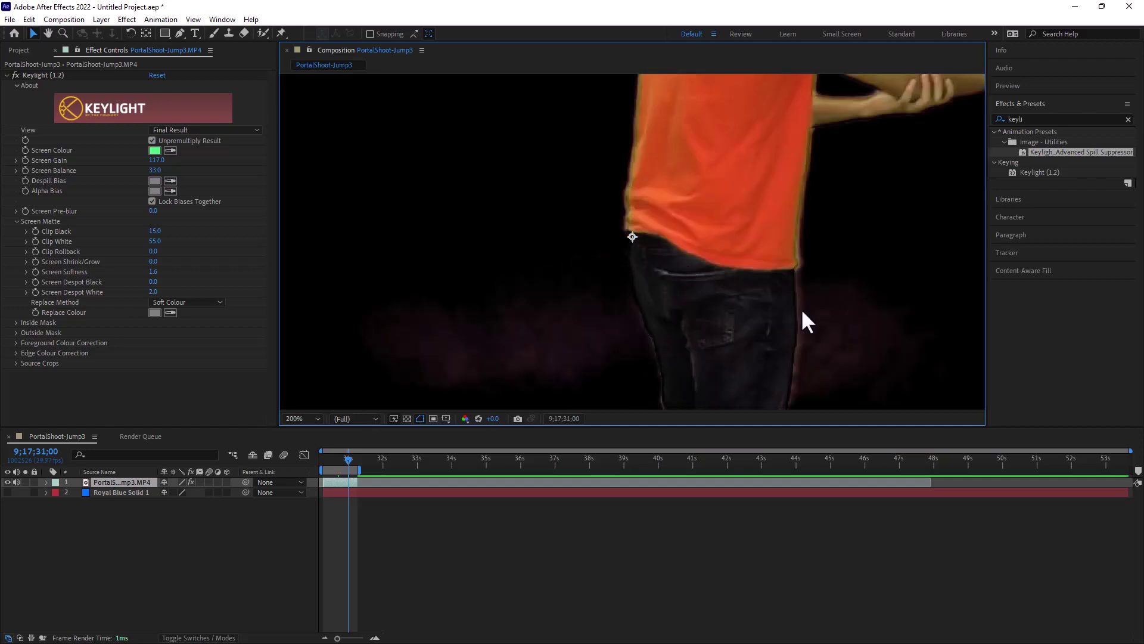
left_click_drag(802, 312, 771, 225)
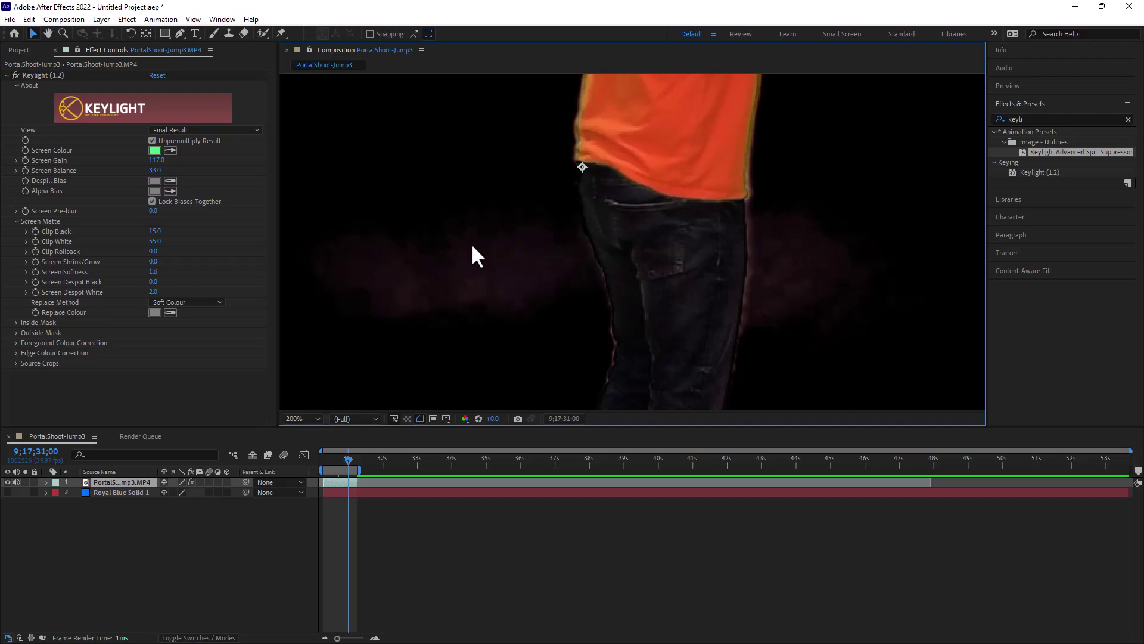
scroll(495, 327, "down", 4)
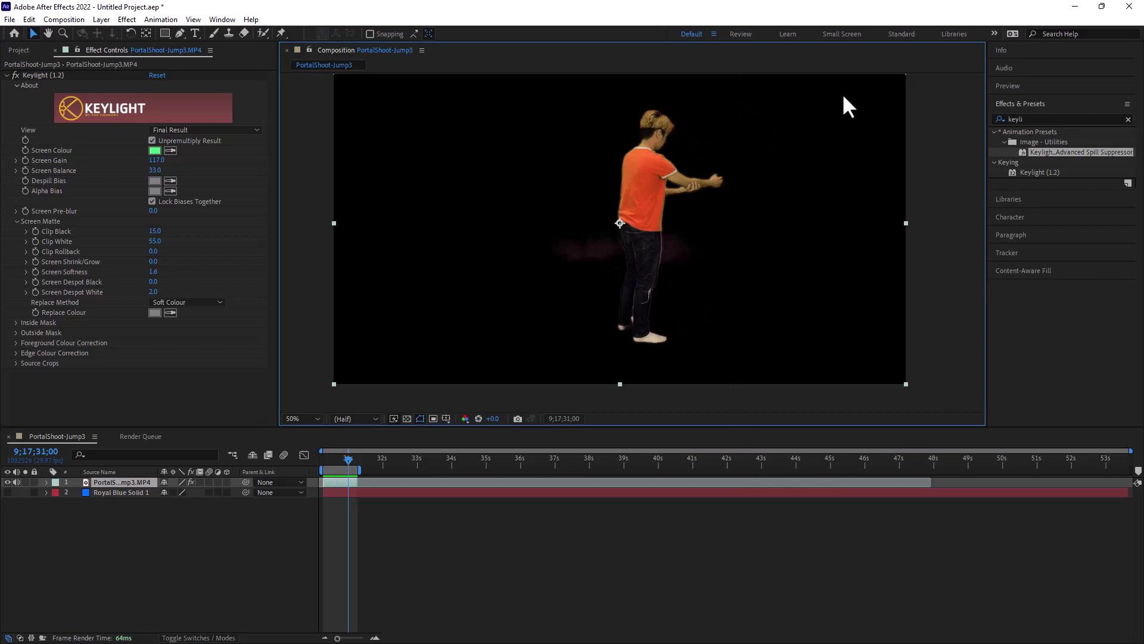
- Select the actor footage layer in the Timeline
left_click(435, 482)
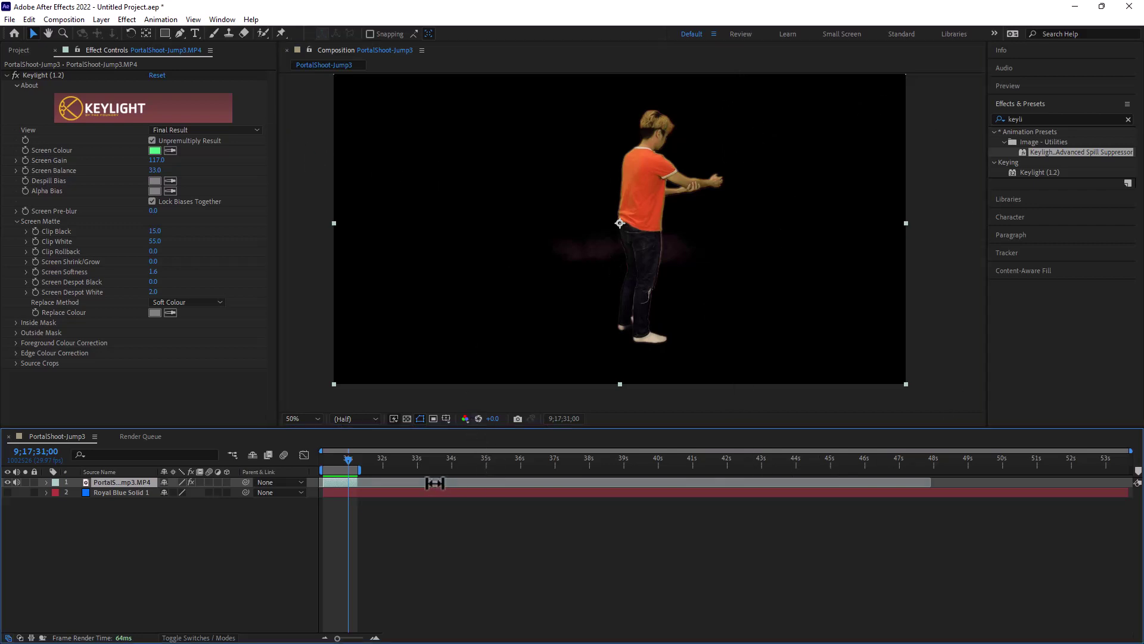
left_click(126, 537)
left_click(112, 484)
- Draw a closed RotoBezier mask around the empty area left of the actor and expand the layer
left_click(180, 32)
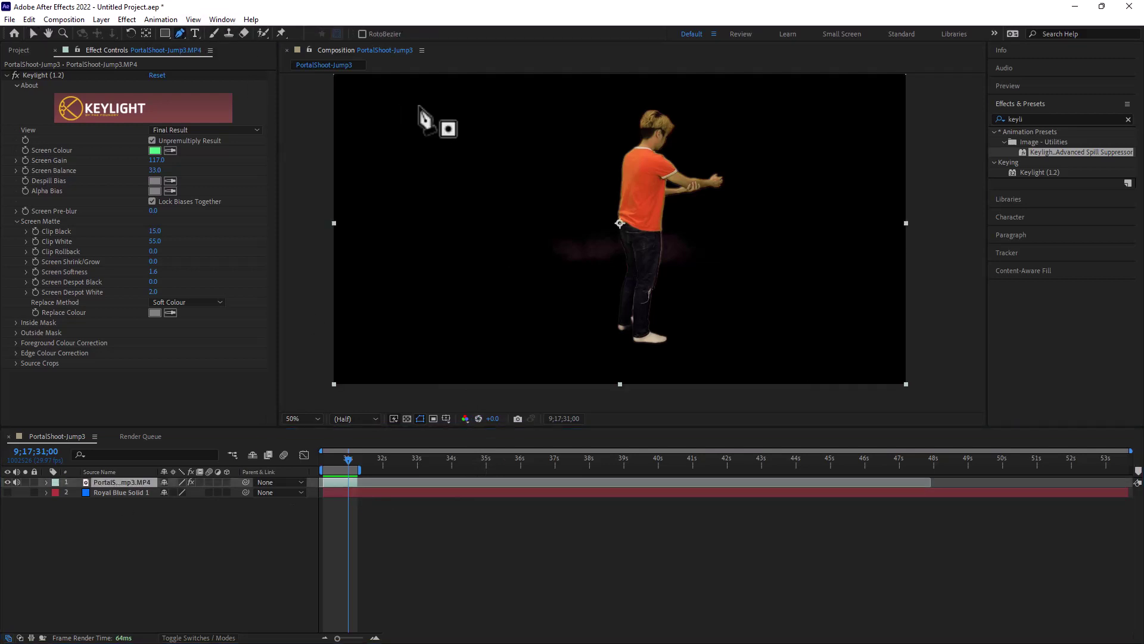
left_click_drag(496, 93, 541, 113)
left_click_drag(581, 188, 613, 303)
left_click_drag(568, 347, 563, 356)
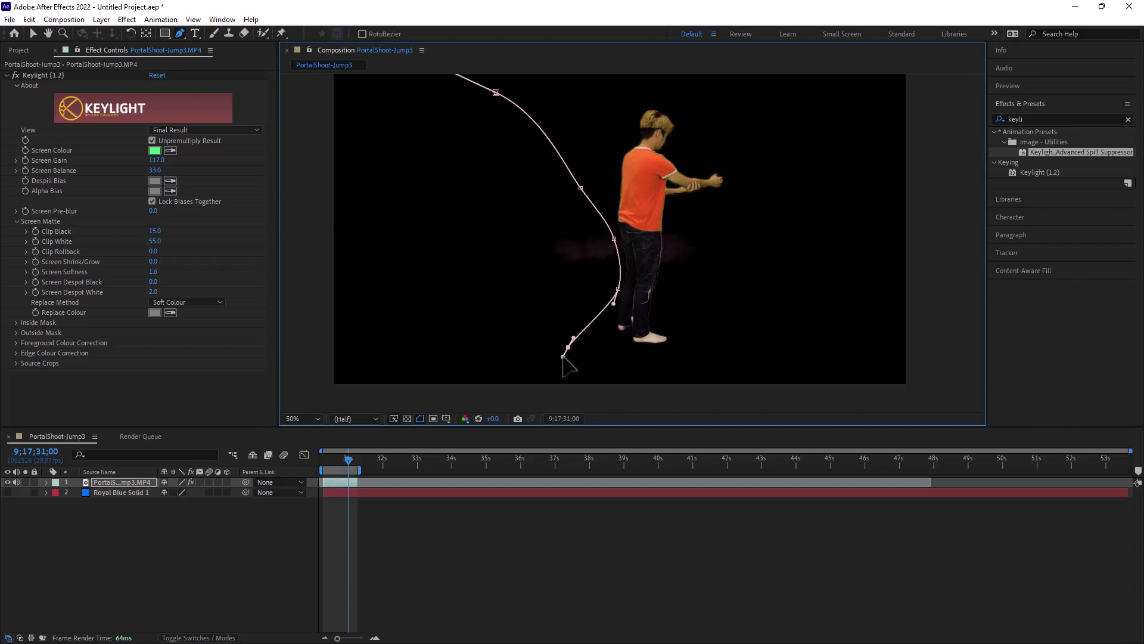
left_click_drag(485, 355, 461, 355)
left_click(392, 386)
left_click(330, 351)
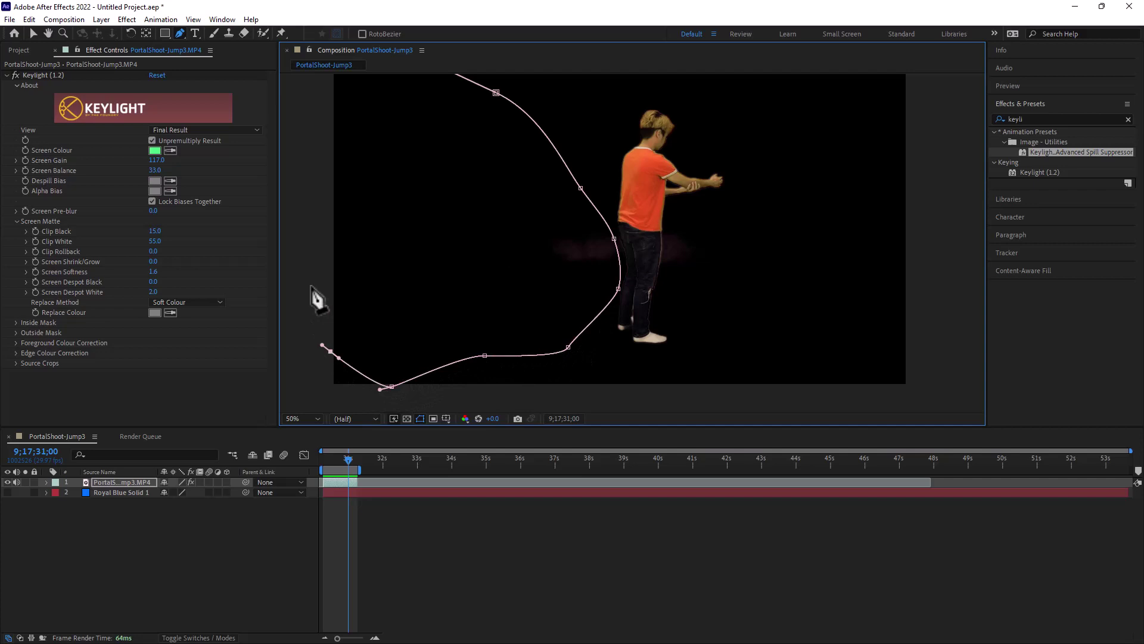
left_click_drag(308, 267, 306, 243)
left_click(326, 118)
left_click_drag(362, 110, 378, 173)
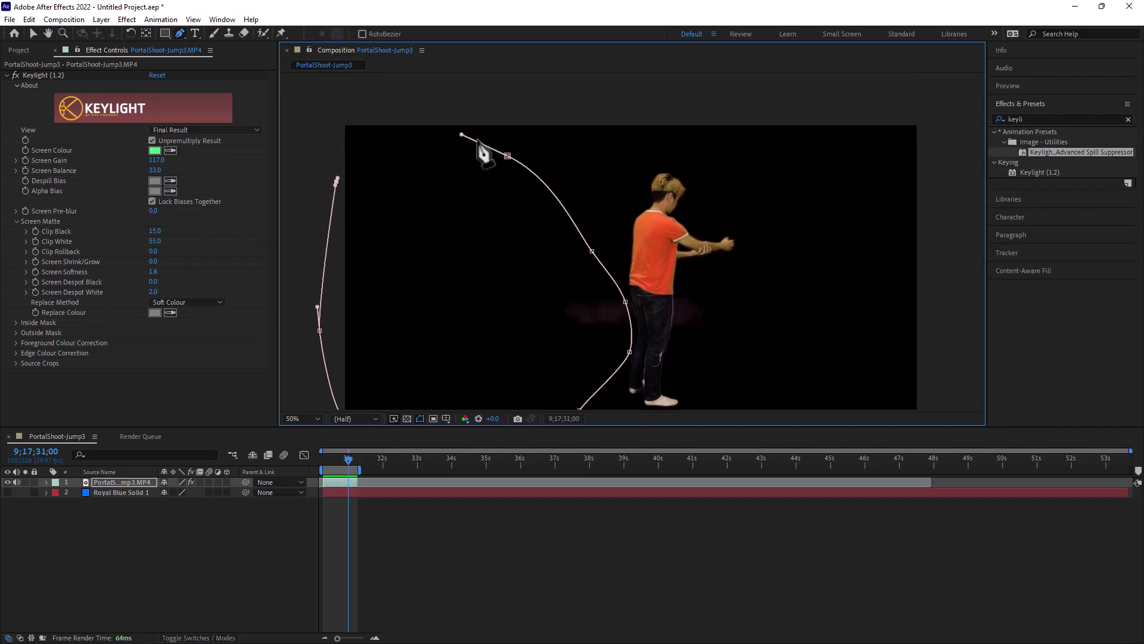
left_click(508, 156)
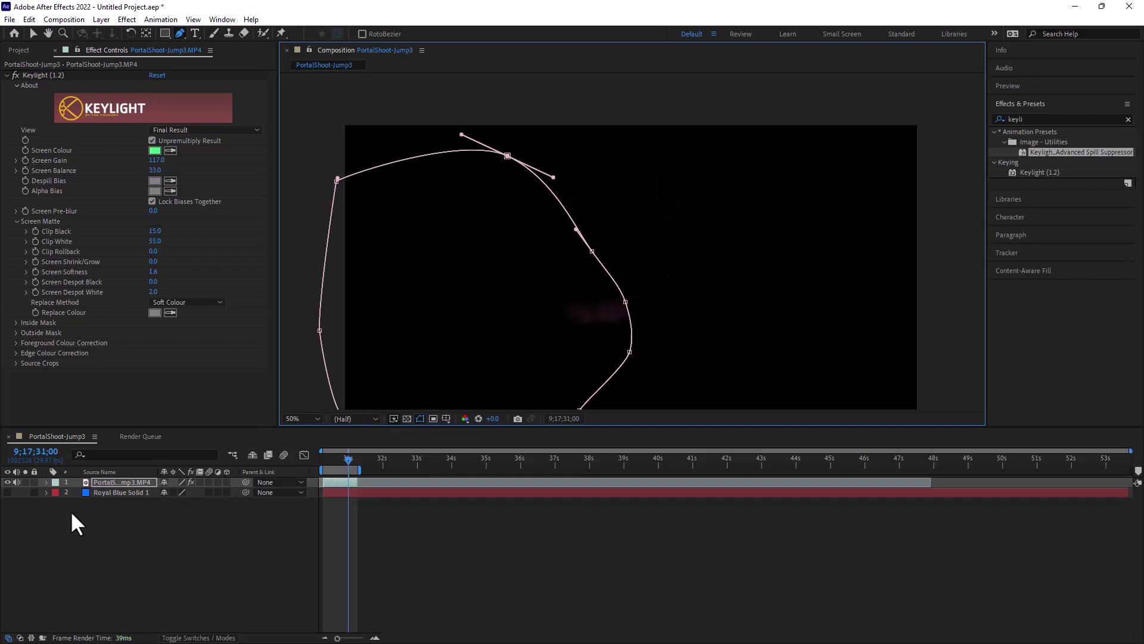
left_click(46, 482)
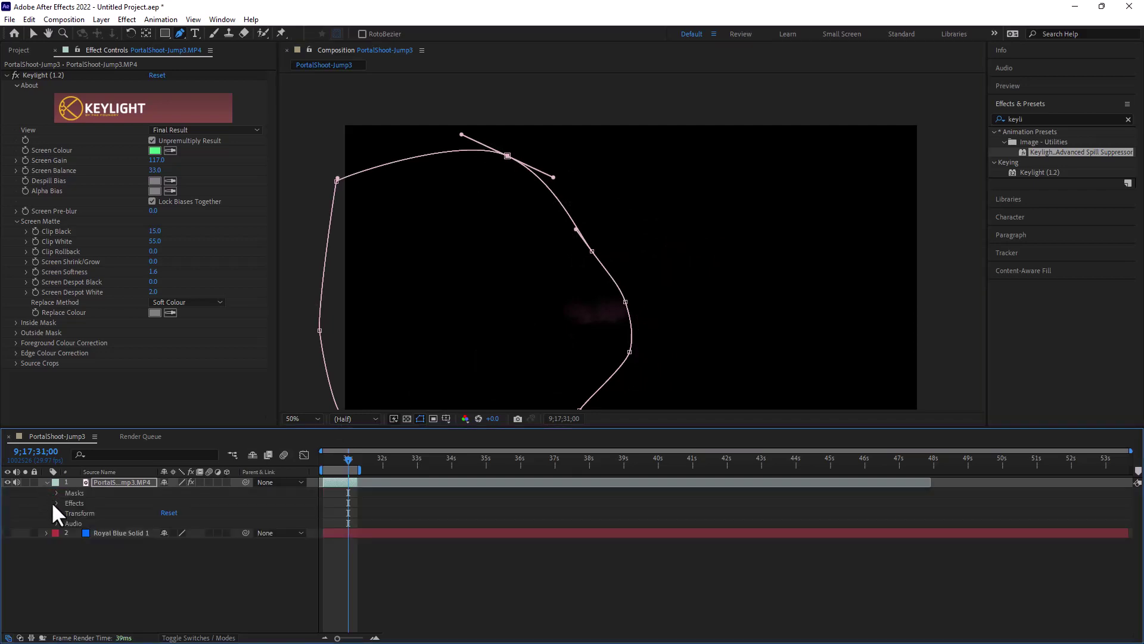
- Reveal Mask 1 on the PortalShoot MP4 layer and select it, reframing the view between zoom levels
left_click(56, 492)
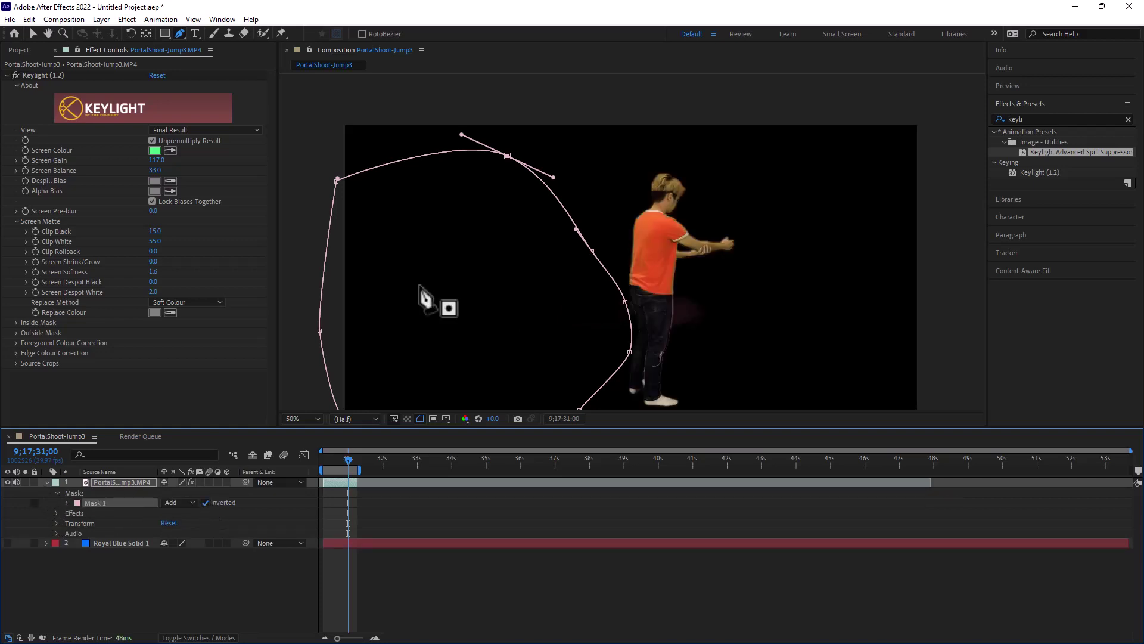
left_click_drag(471, 196, 493, 171)
key("g")
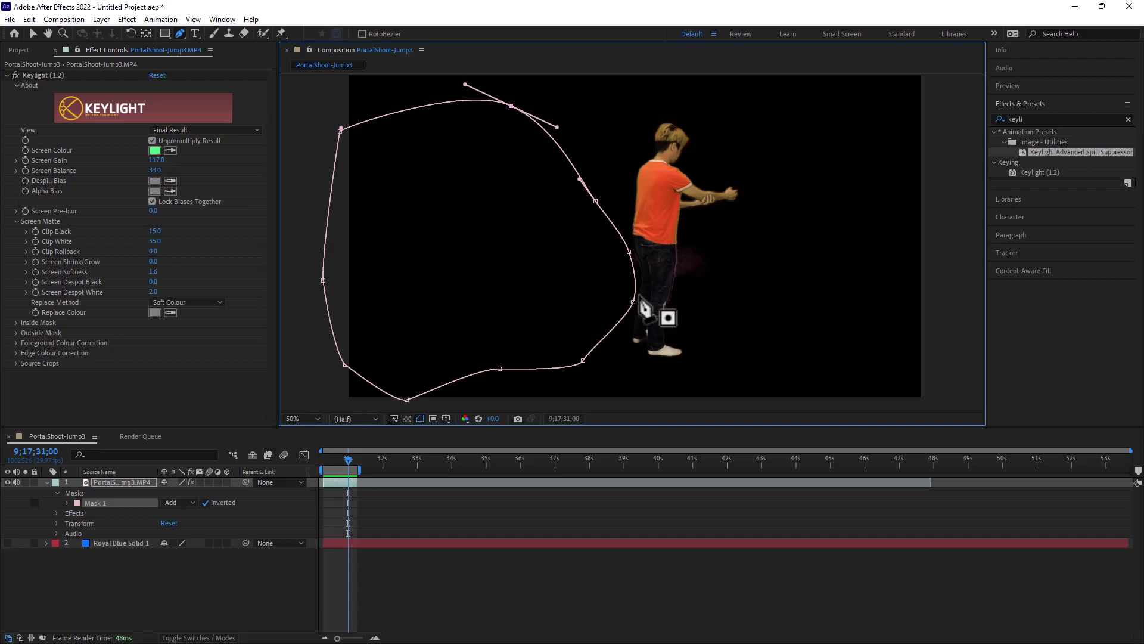
key("comma")
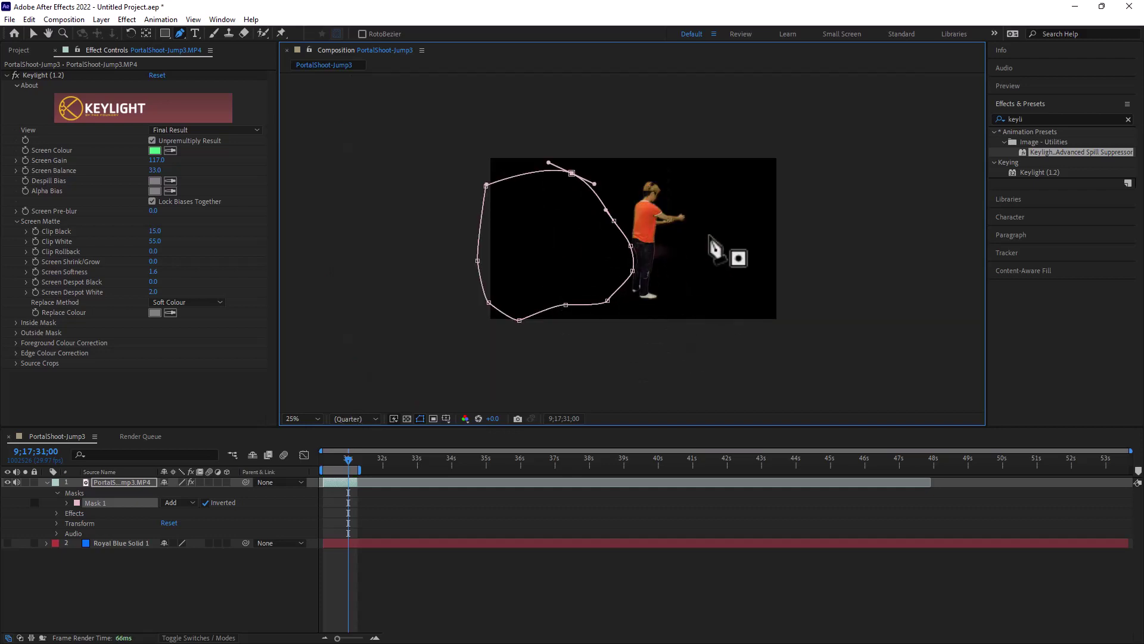
key("slash")
key("comma")
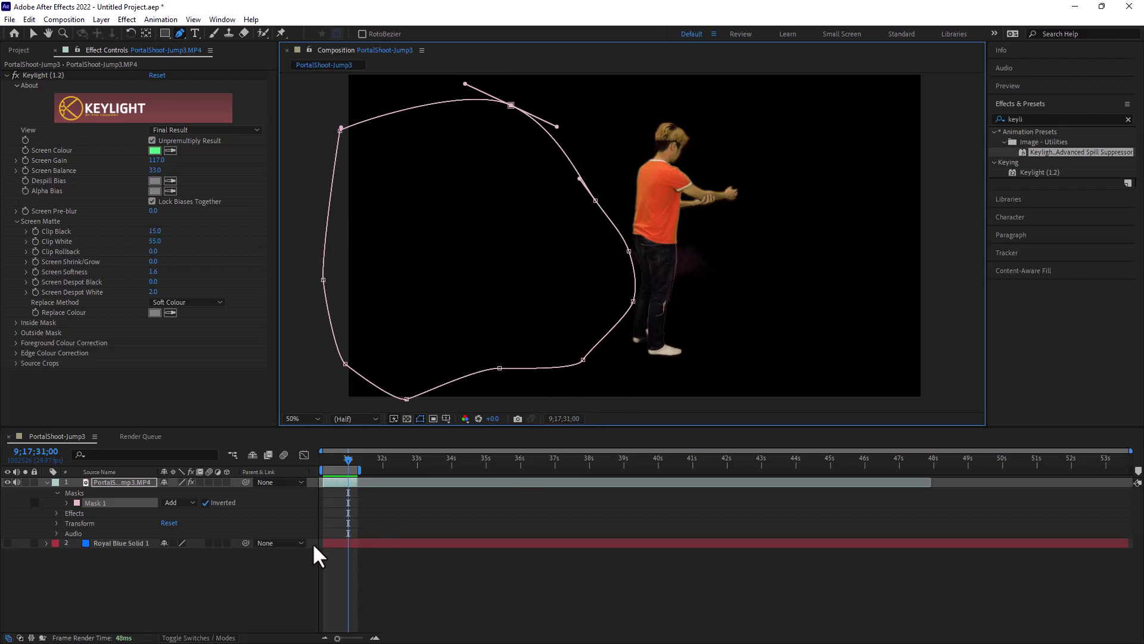
left_click(95, 503)
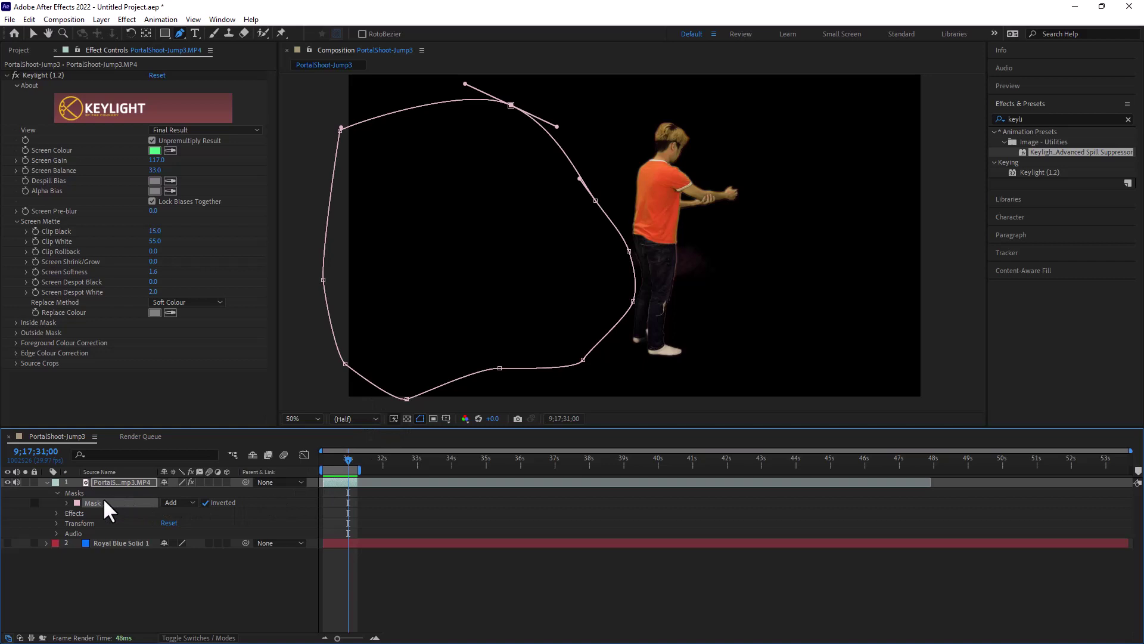
- Delete Mask 1 from the footage layer and recentre the composition view
key("Delete")
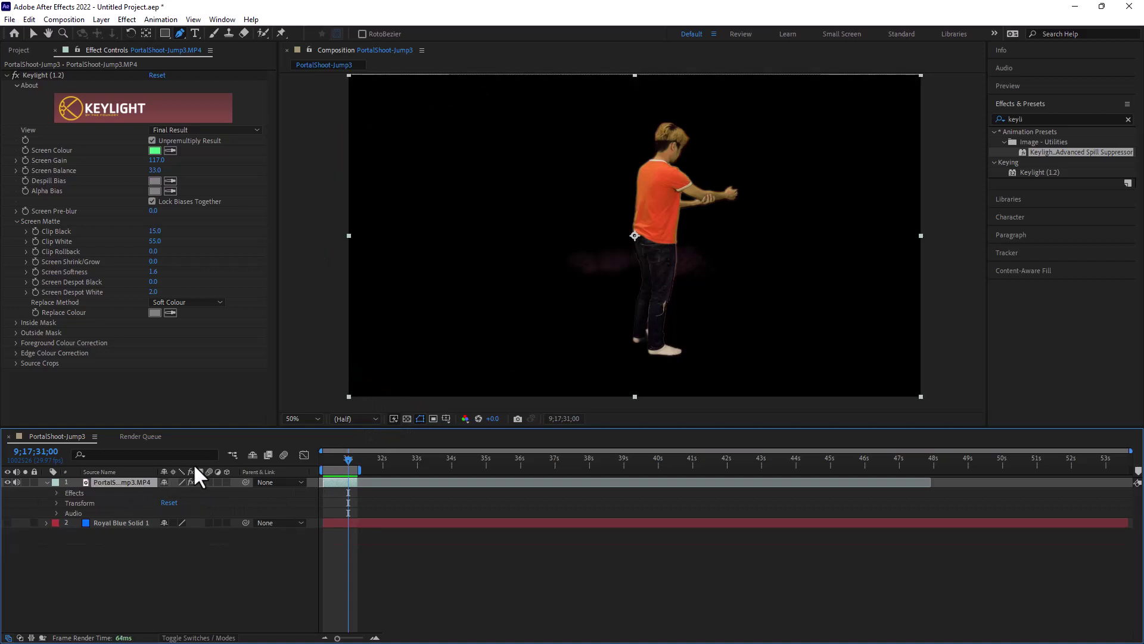
key("comma")
key("period")
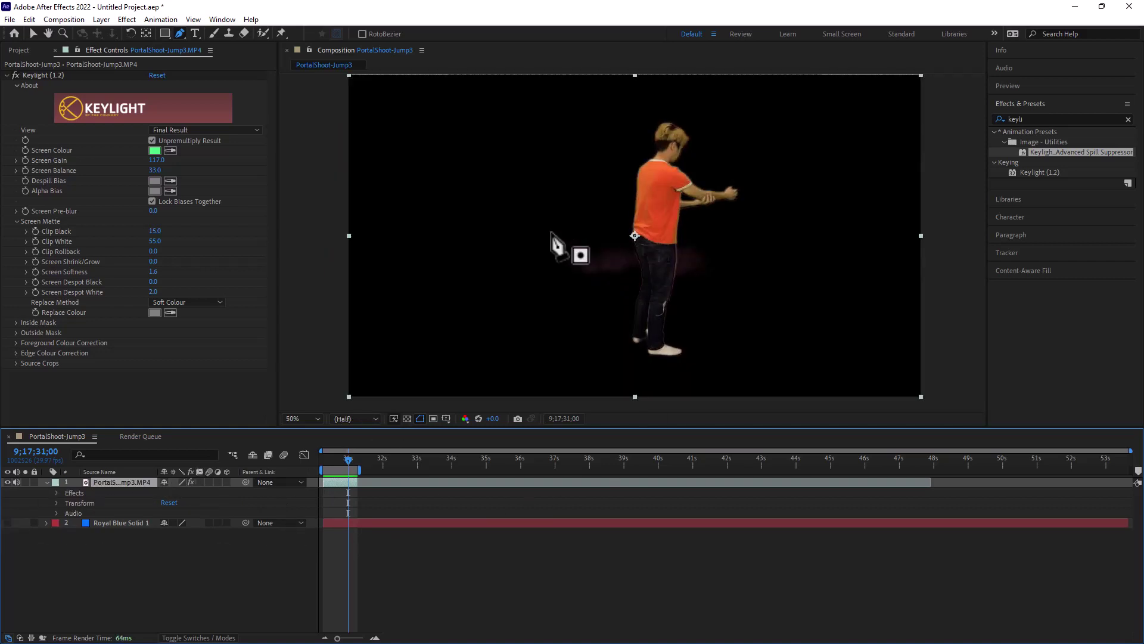
left_click_drag(554, 248, 646, 239)
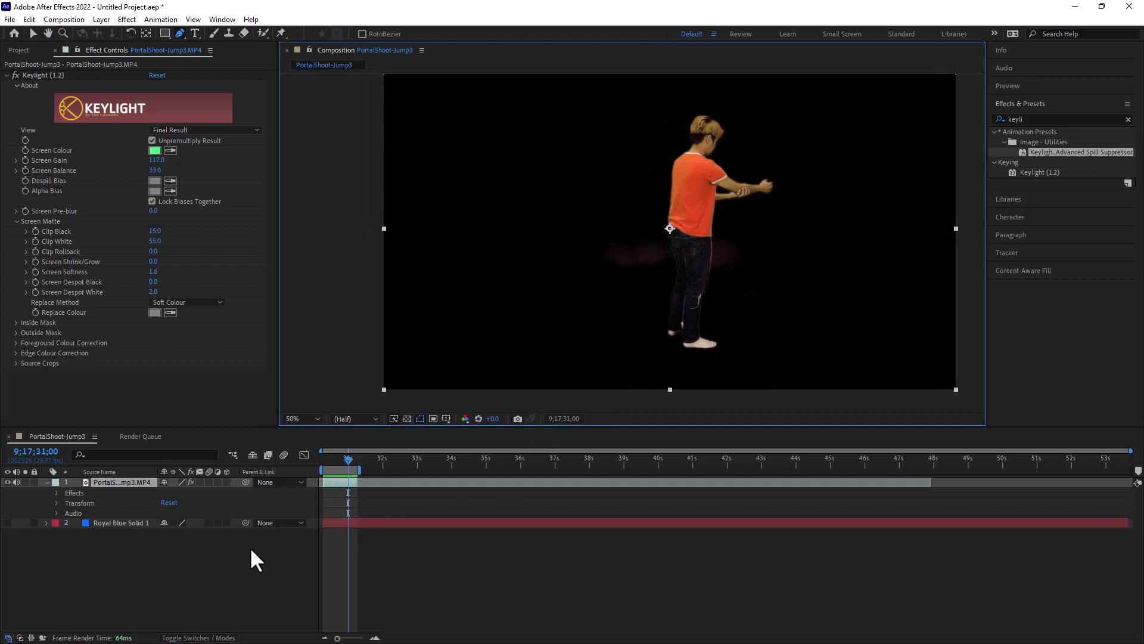
- Delete the Royal Blue Solid 1 layer from the timeline
left_click(136, 552)
left_click(107, 523)
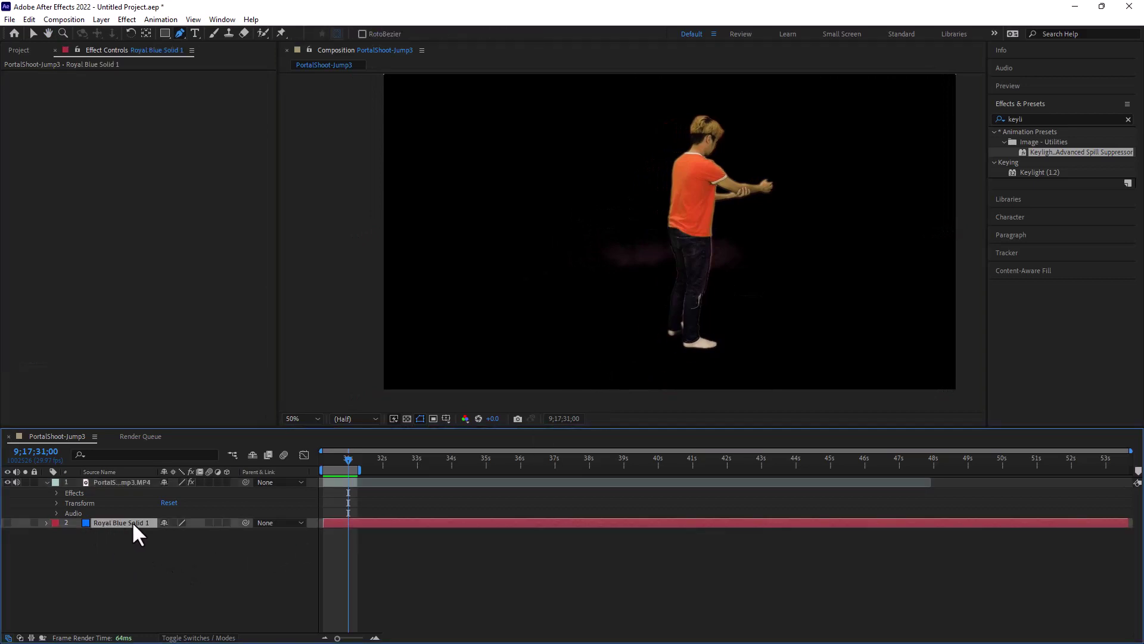
key("Delete")
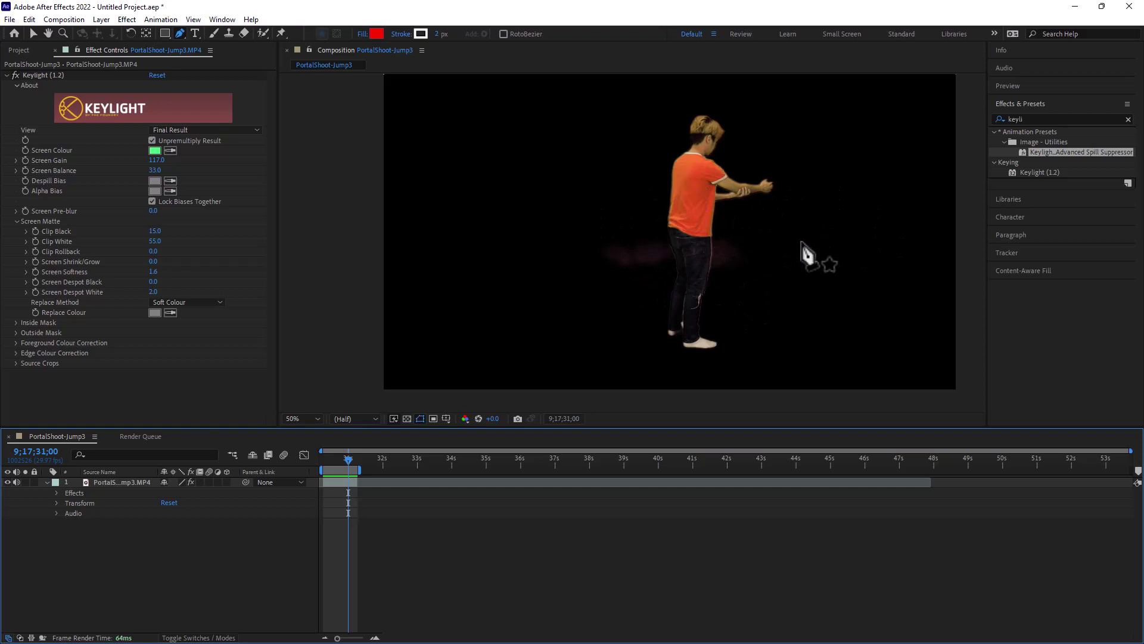
- Add PortalShoot-Jump3 to the Render Queue with QuickTime Animation codec and RGB + Alpha channels
left_click(80, 20)
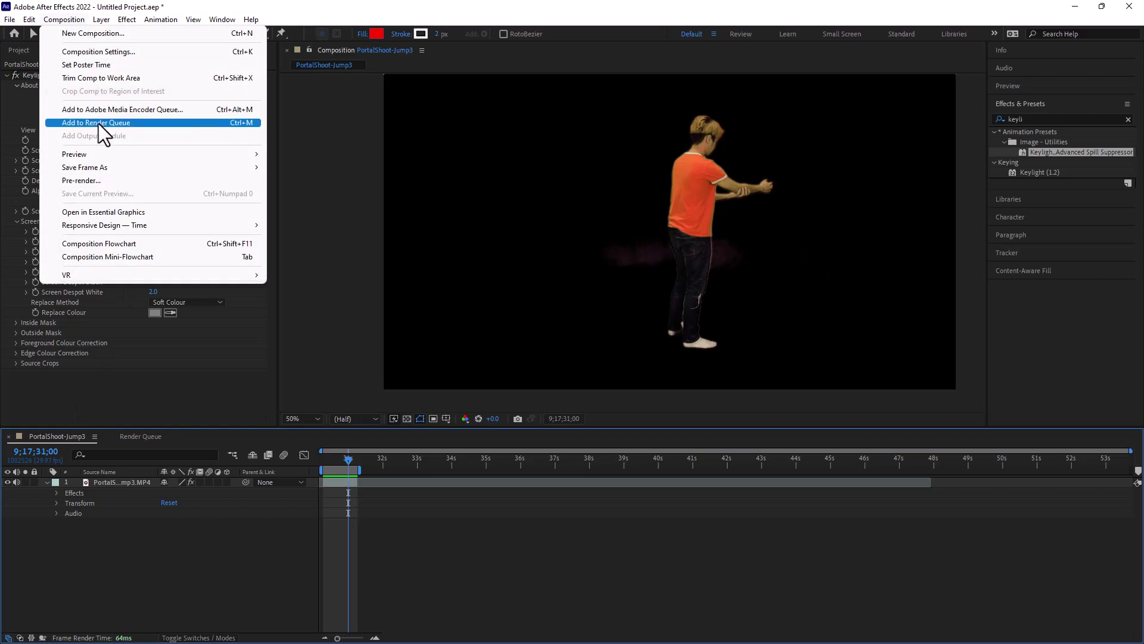
left_click(84, 124)
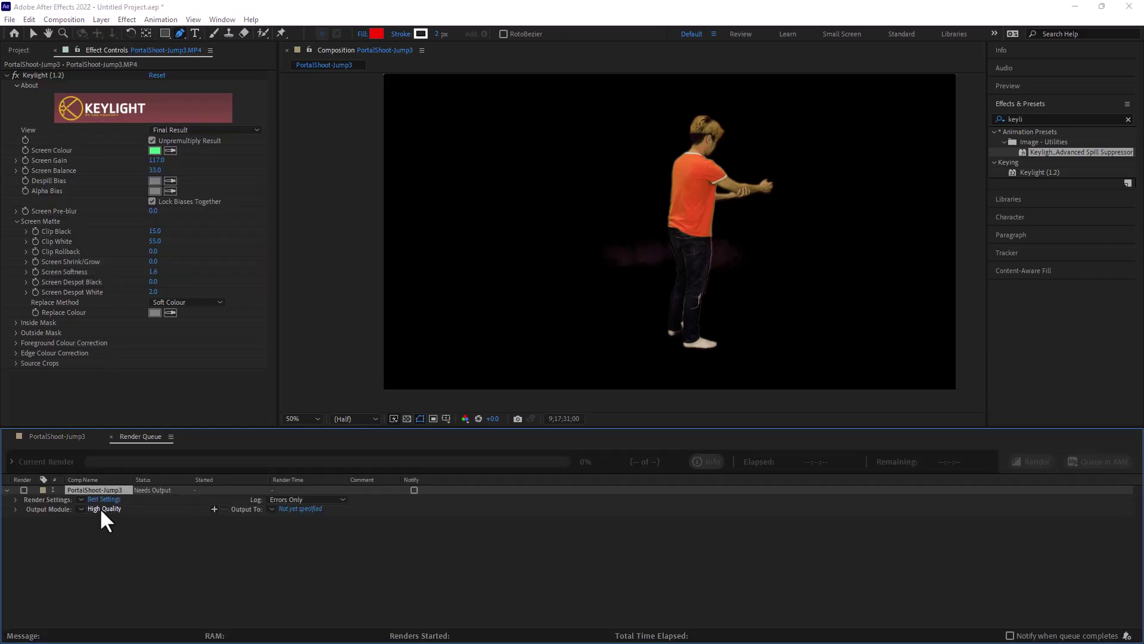
left_click(100, 509)
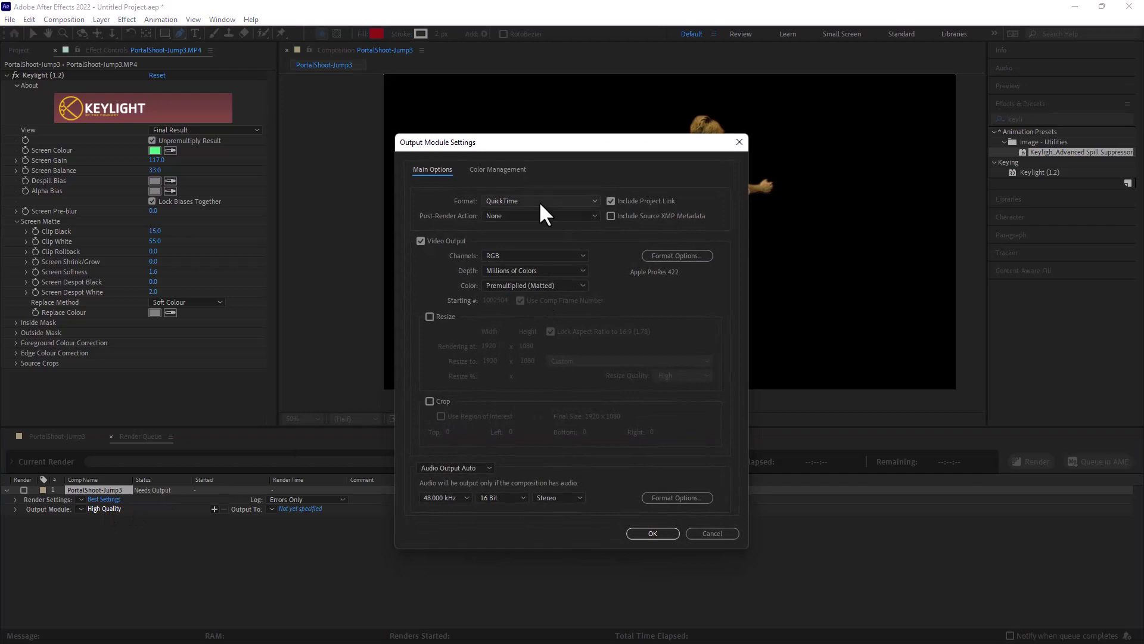
left_click(681, 258)
left_click(581, 173)
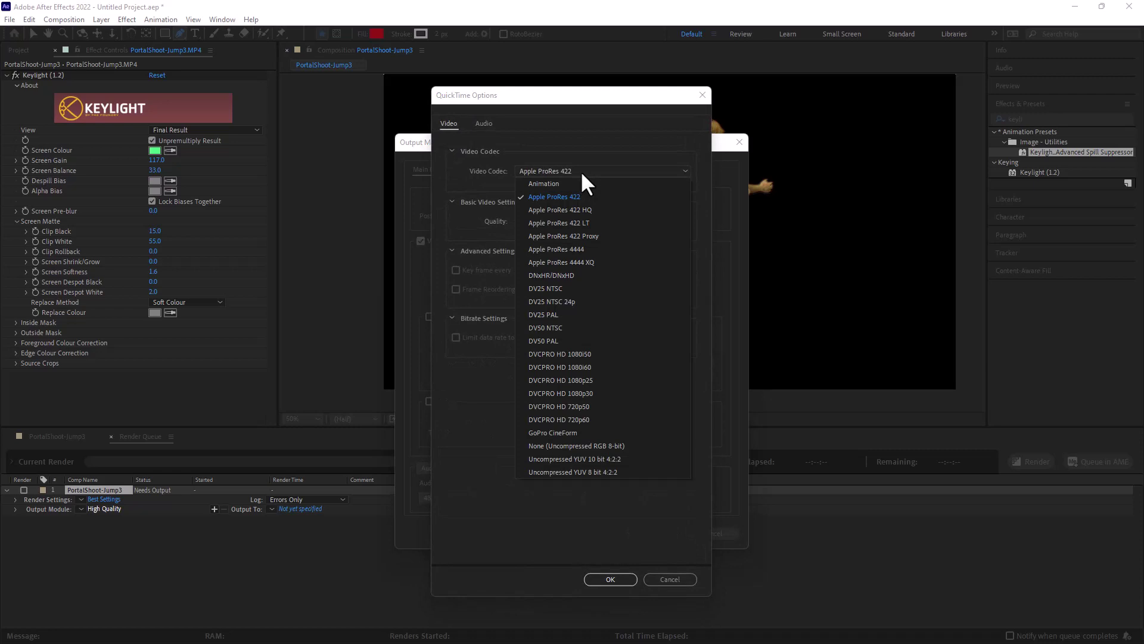
left_click(551, 177)
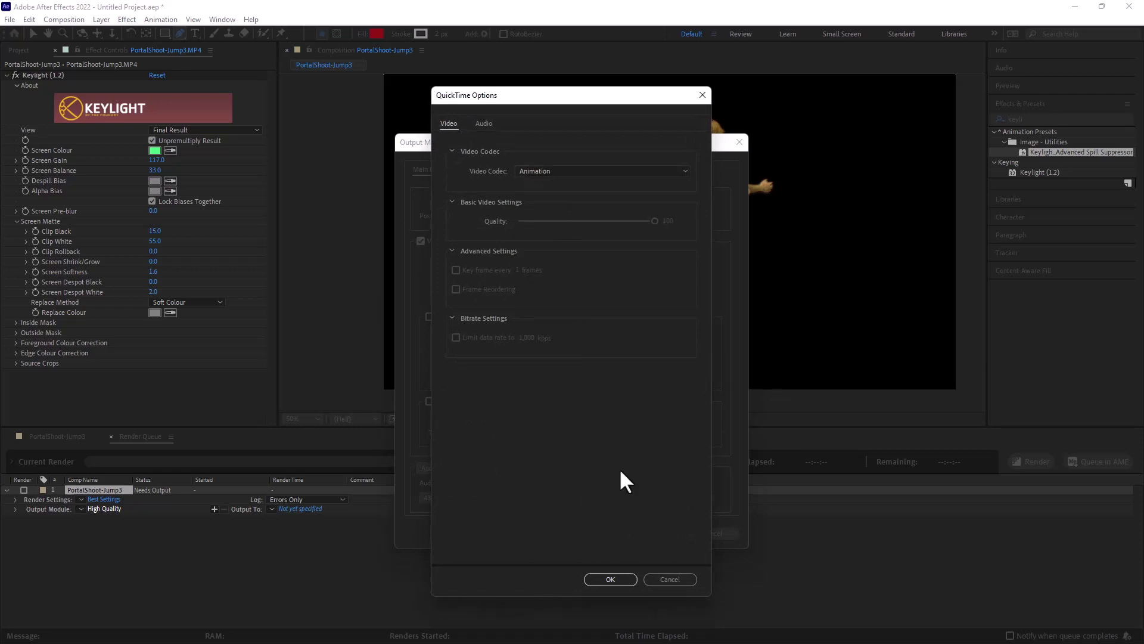
left_click(618, 576)
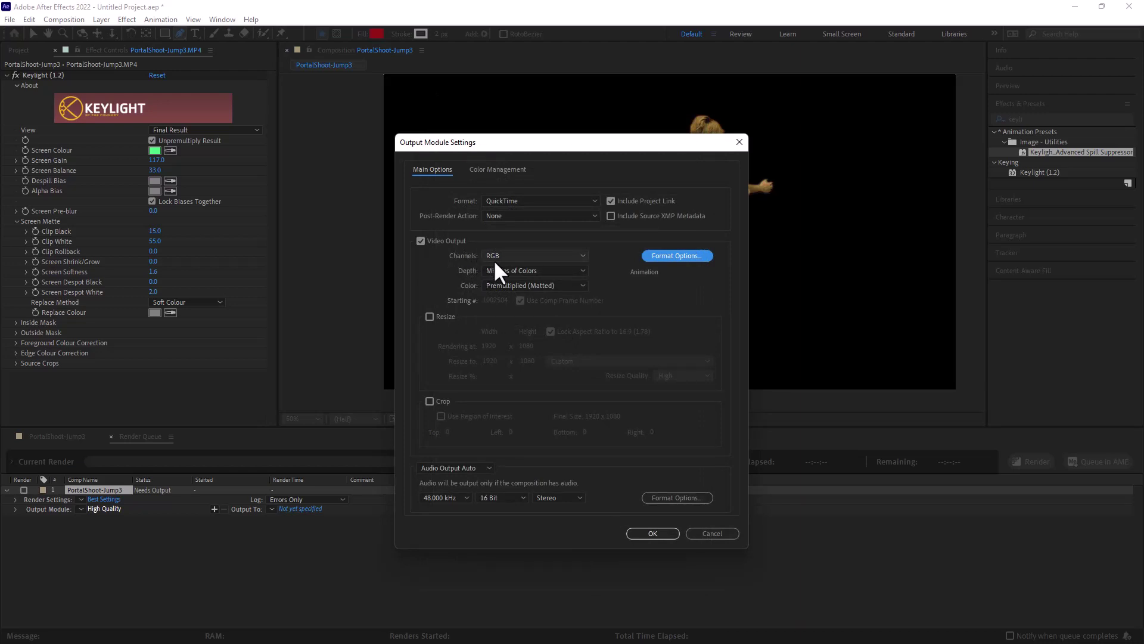
left_click(518, 263)
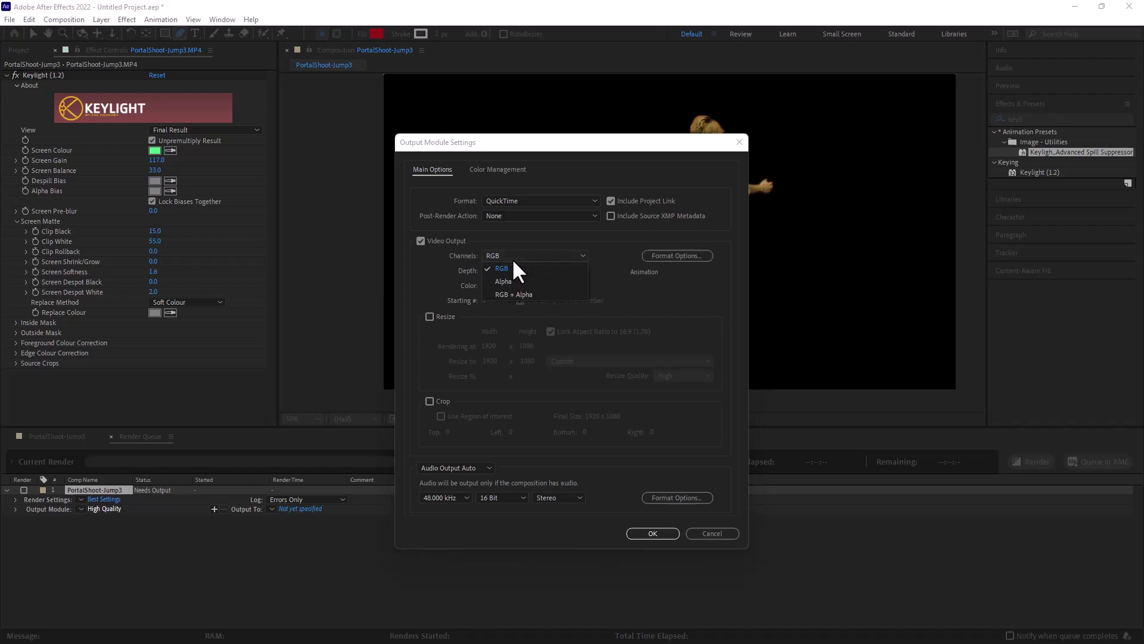
left_click(520, 295)
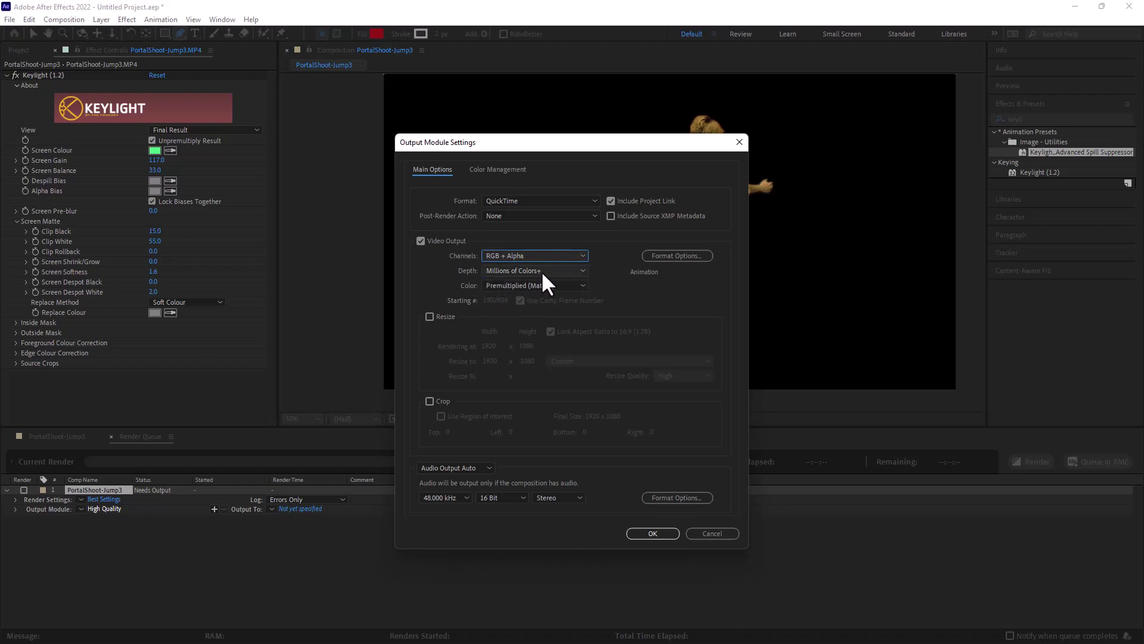
- Name the output file Green Test in the current folder, save, and start the render
left_click(653, 533)
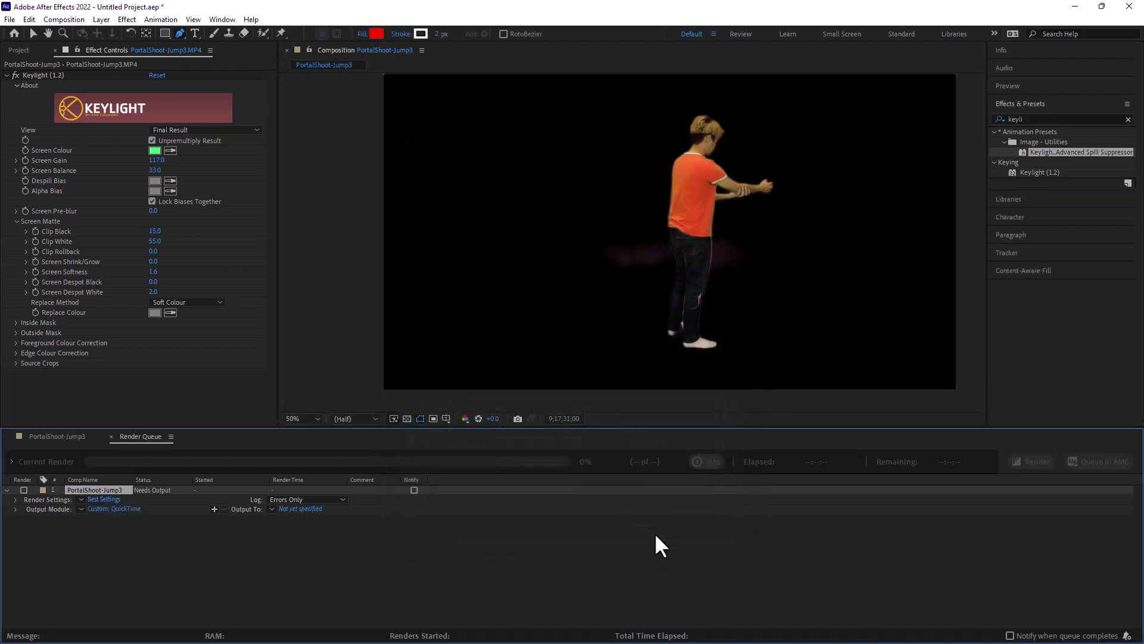
left_click(305, 508)
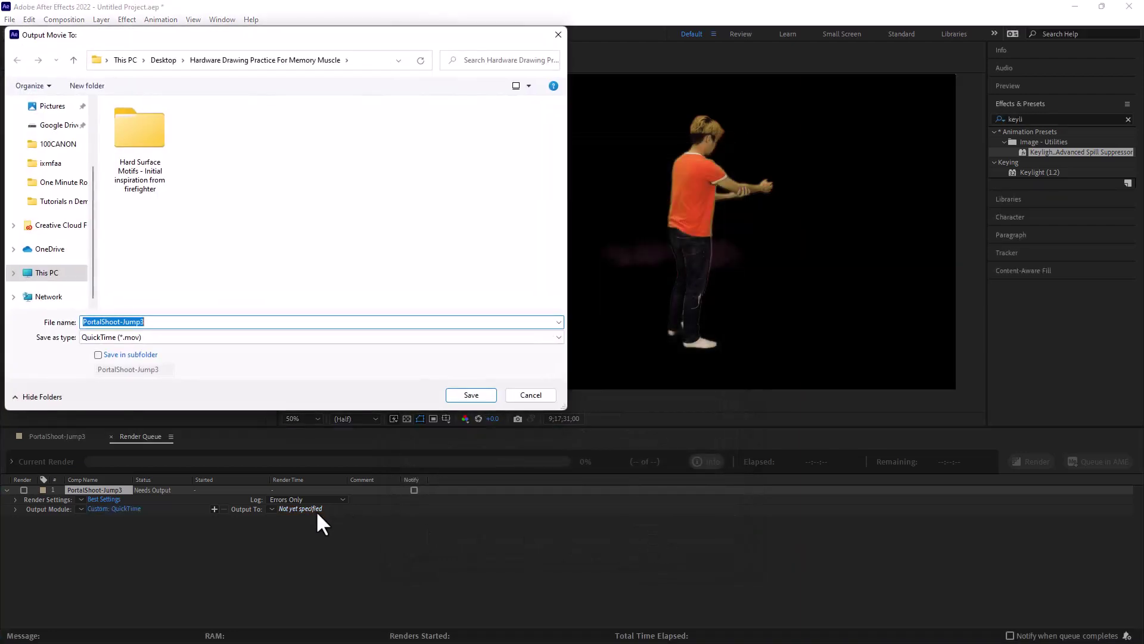
left_click(373, 61)
key("ctrl+c")
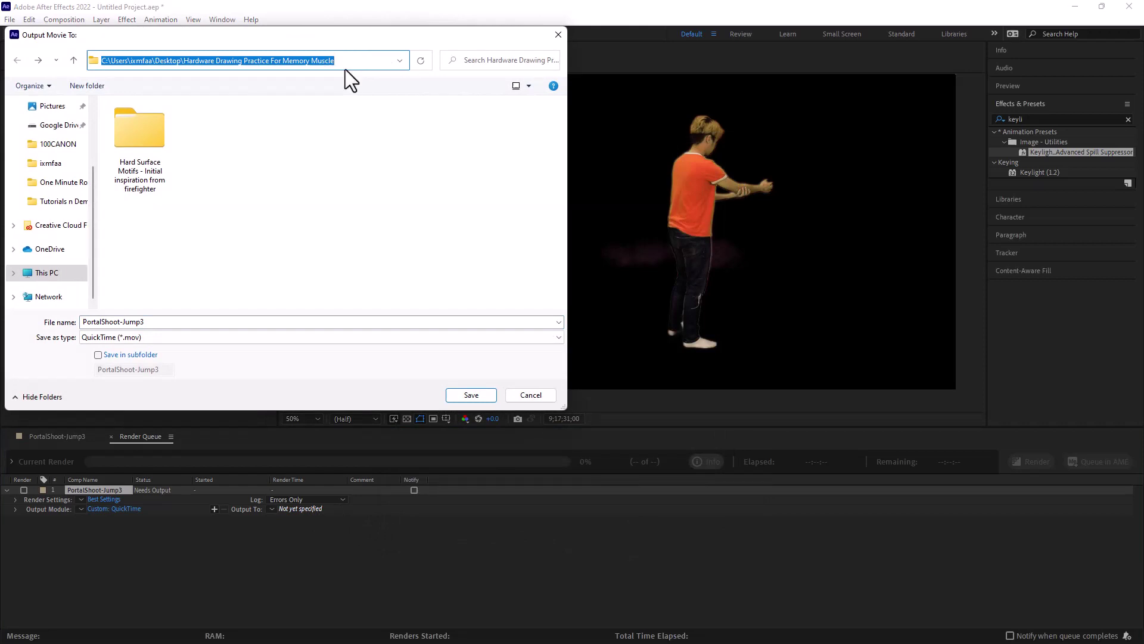
left_click(338, 187)
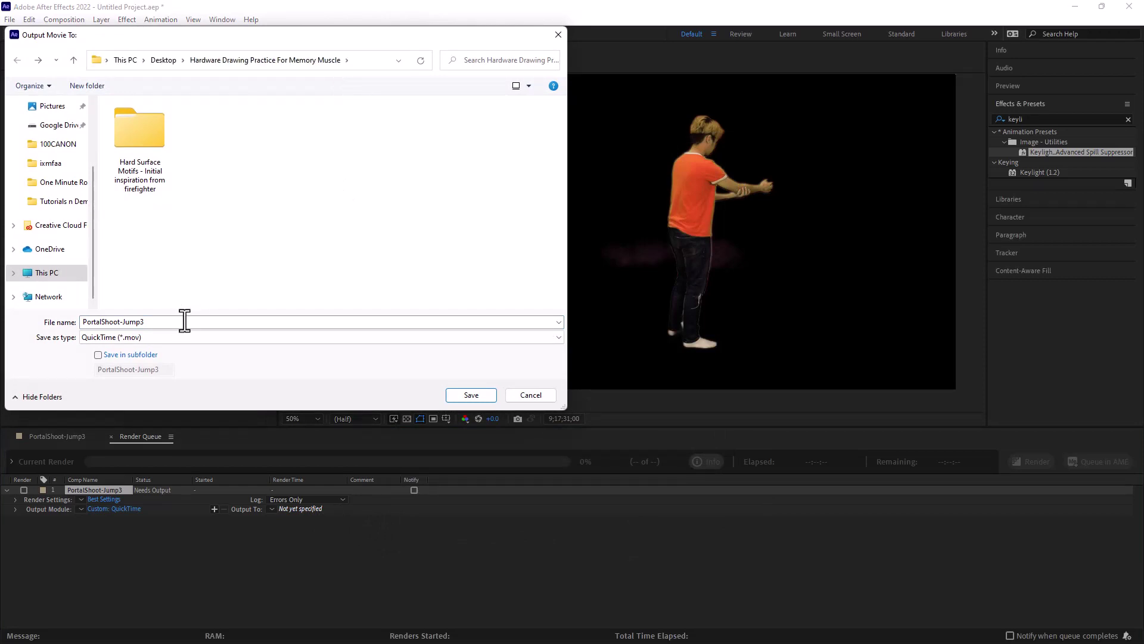
left_click_drag(178, 324, 60, 326)
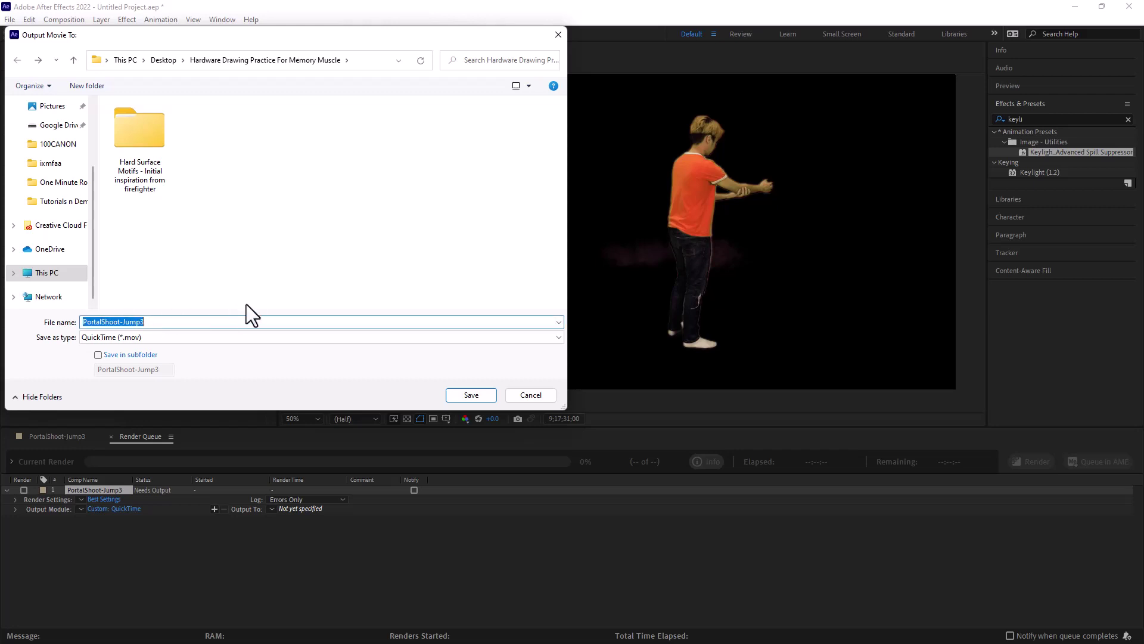
type("Green Test")
left_click(470, 395)
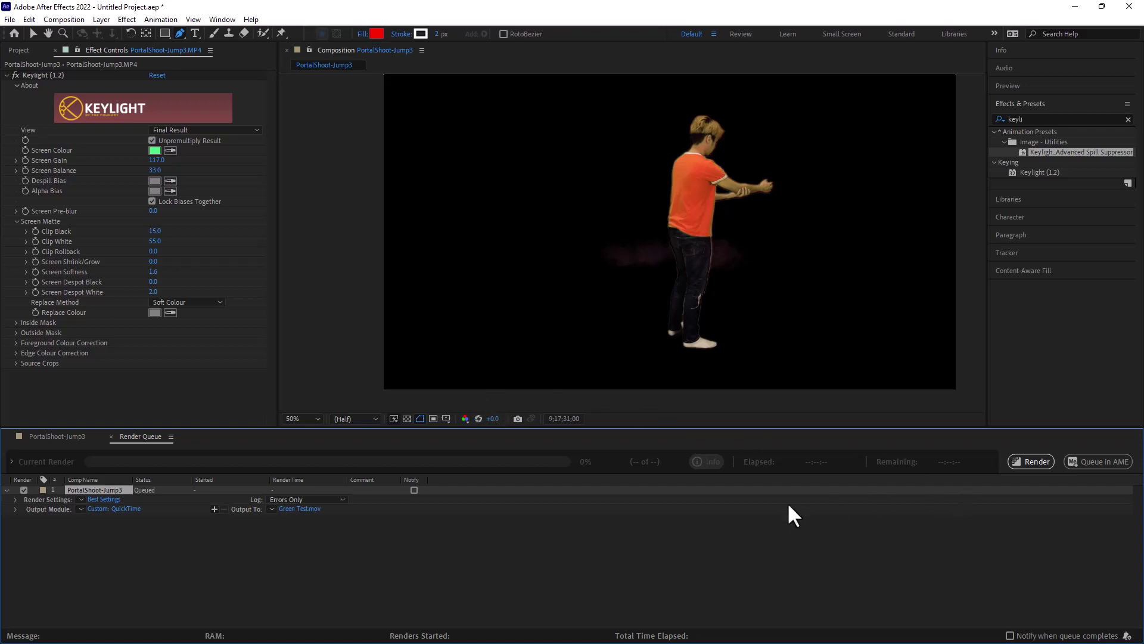
key("Return")
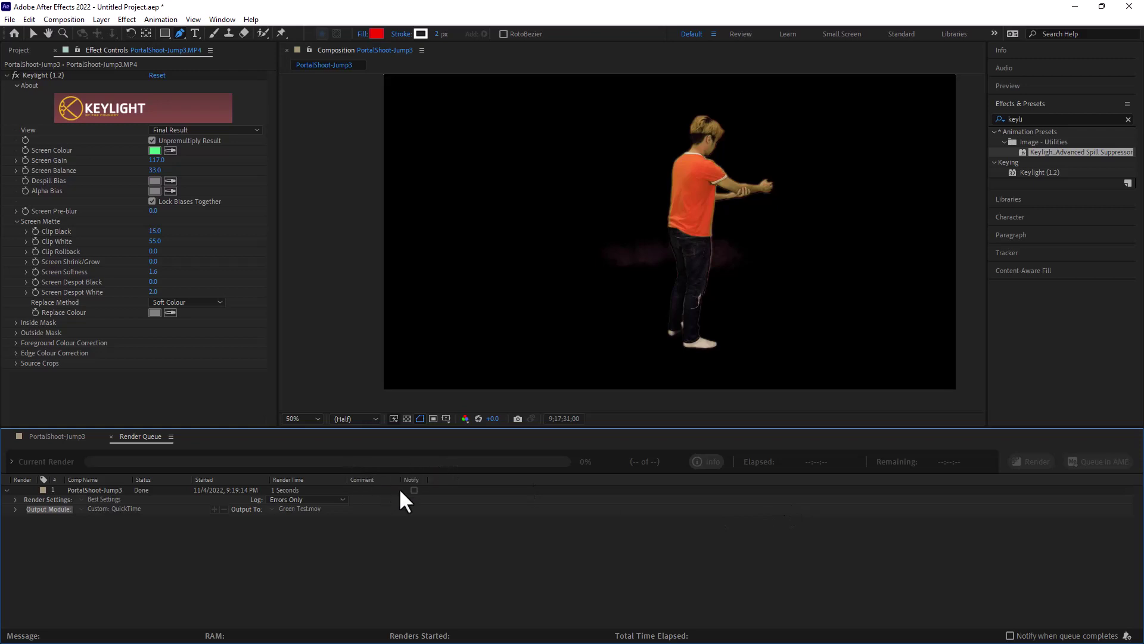
- Create Comp 1 with the HDTV 1080 29.97 preset at 1920×1080, 30 seconds
key("ctrl+n")
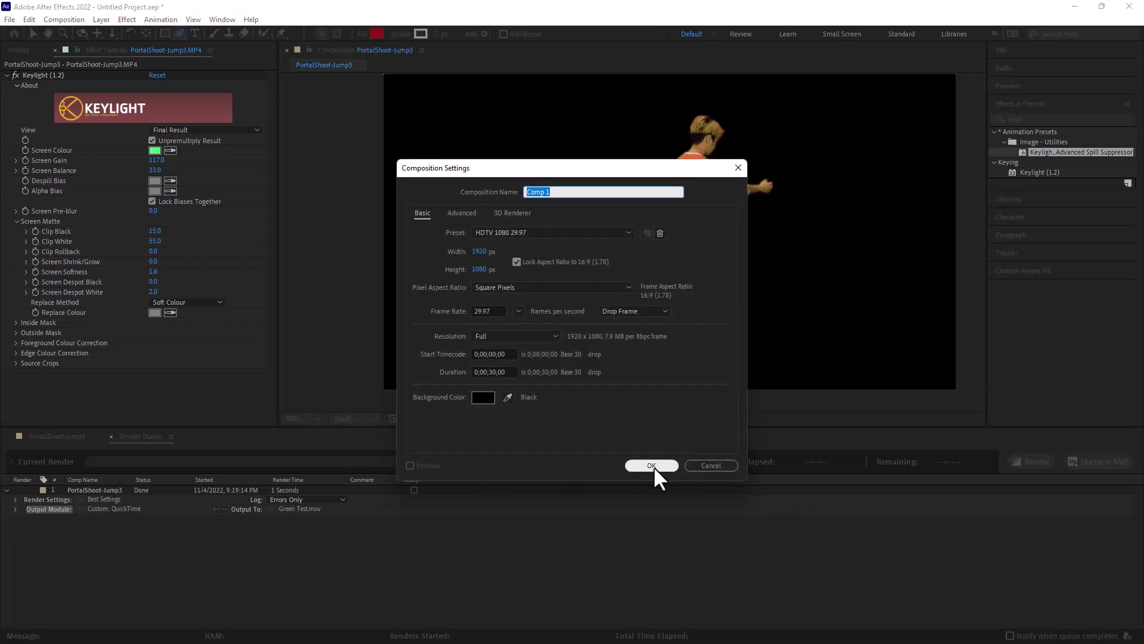
left_click(651, 465)
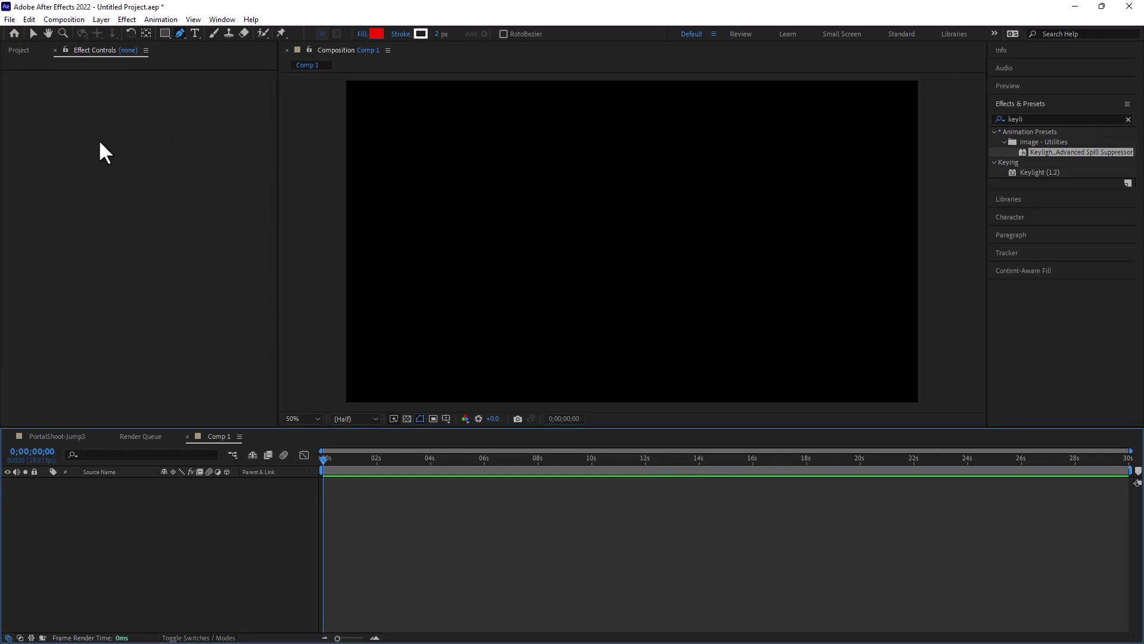
- Import the Green Test.mov clip from the practice folder into the project
left_click(18, 50)
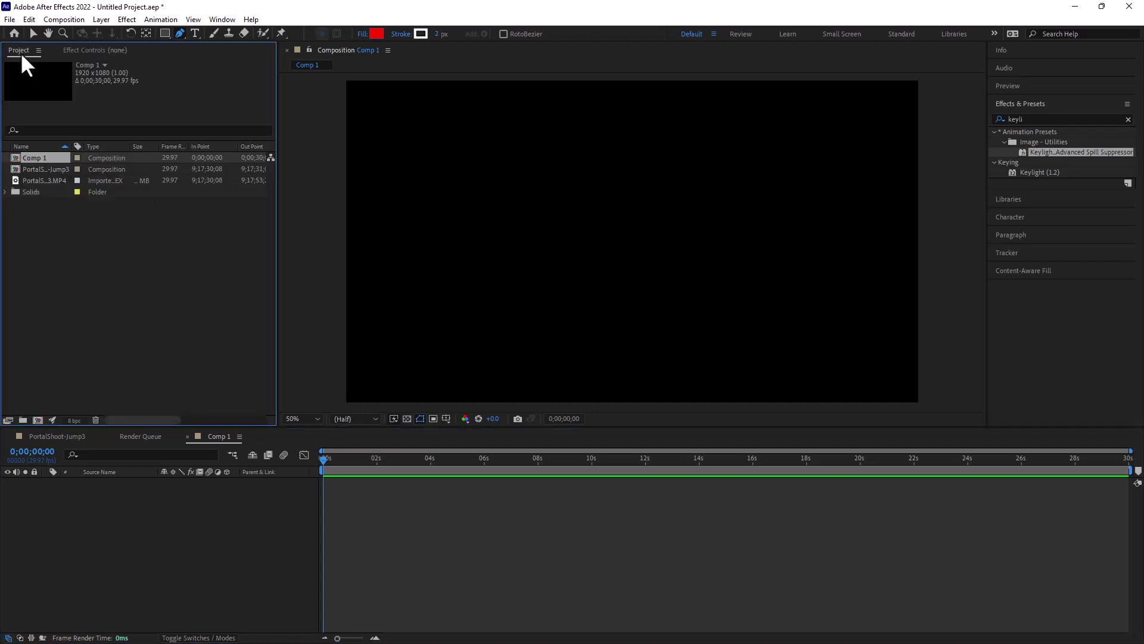
double_click(119, 258)
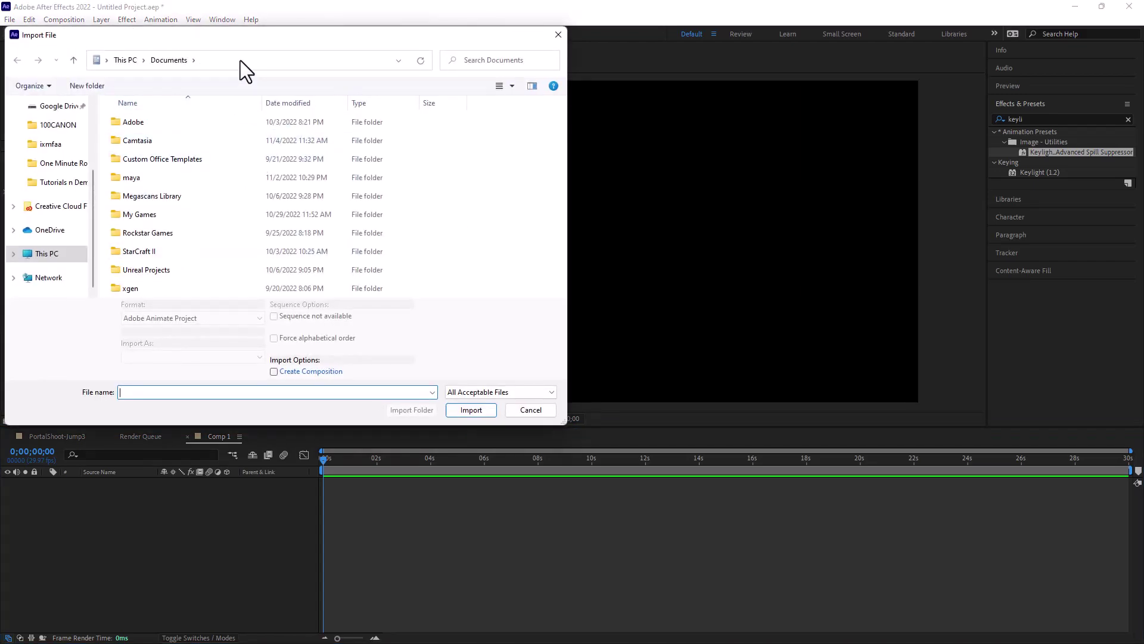
left_click(241, 59)
key("ctrl+v")
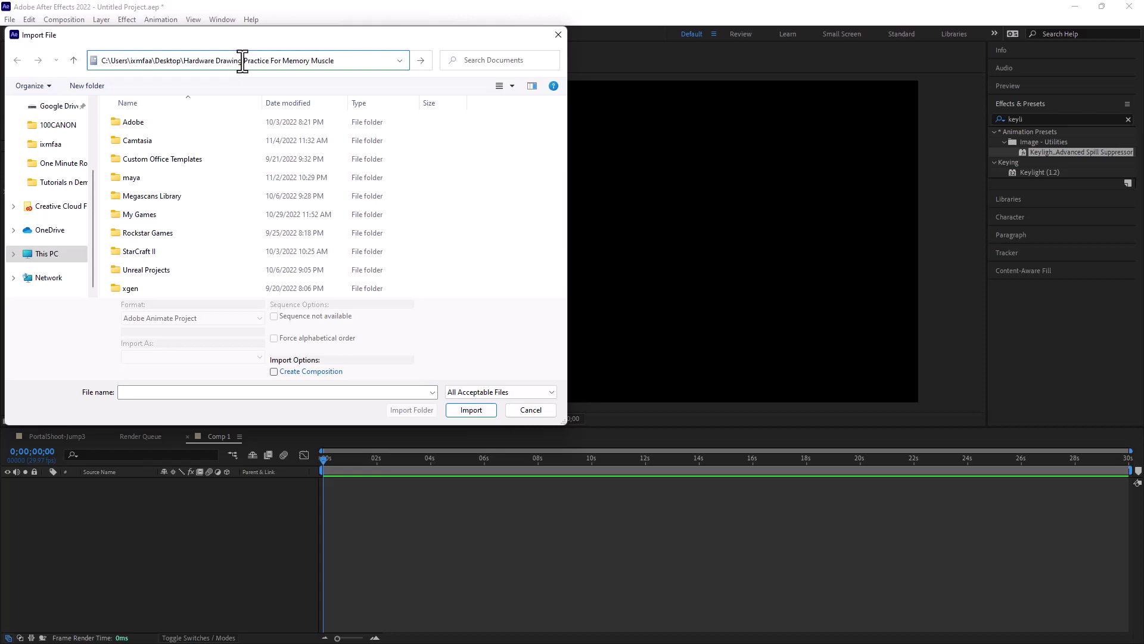
key("Return")
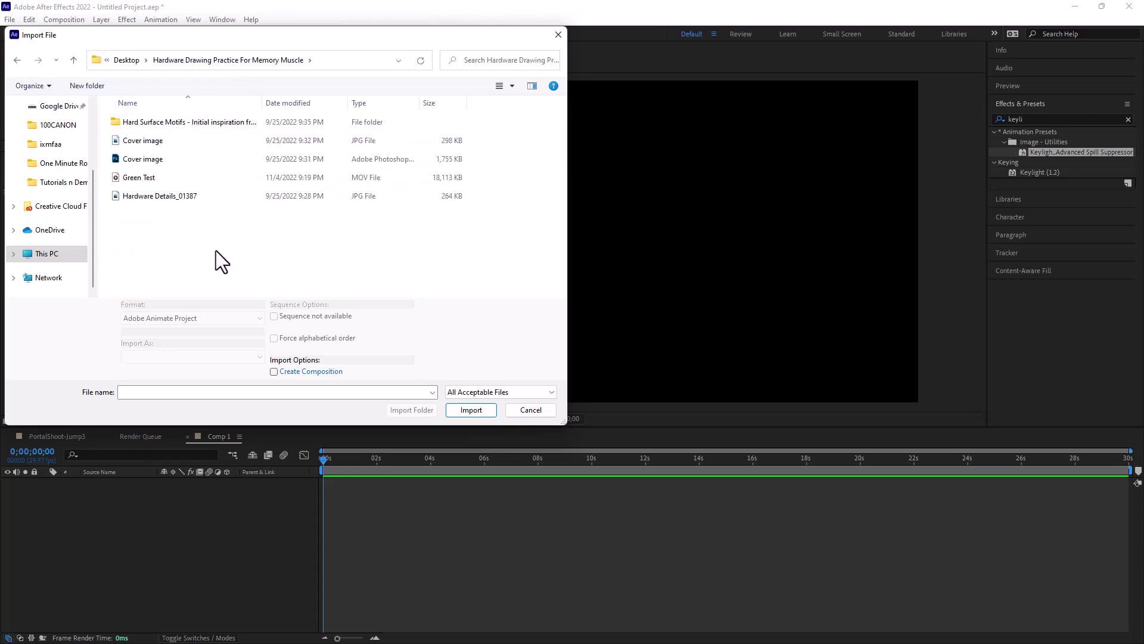
left_click(142, 177)
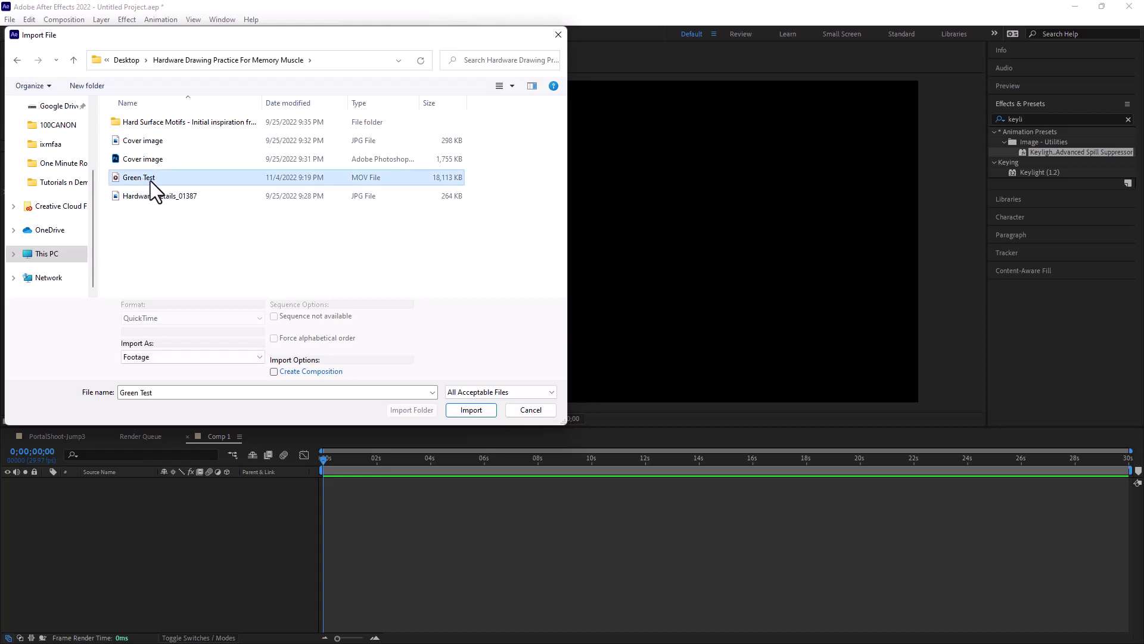
double_click(151, 179)
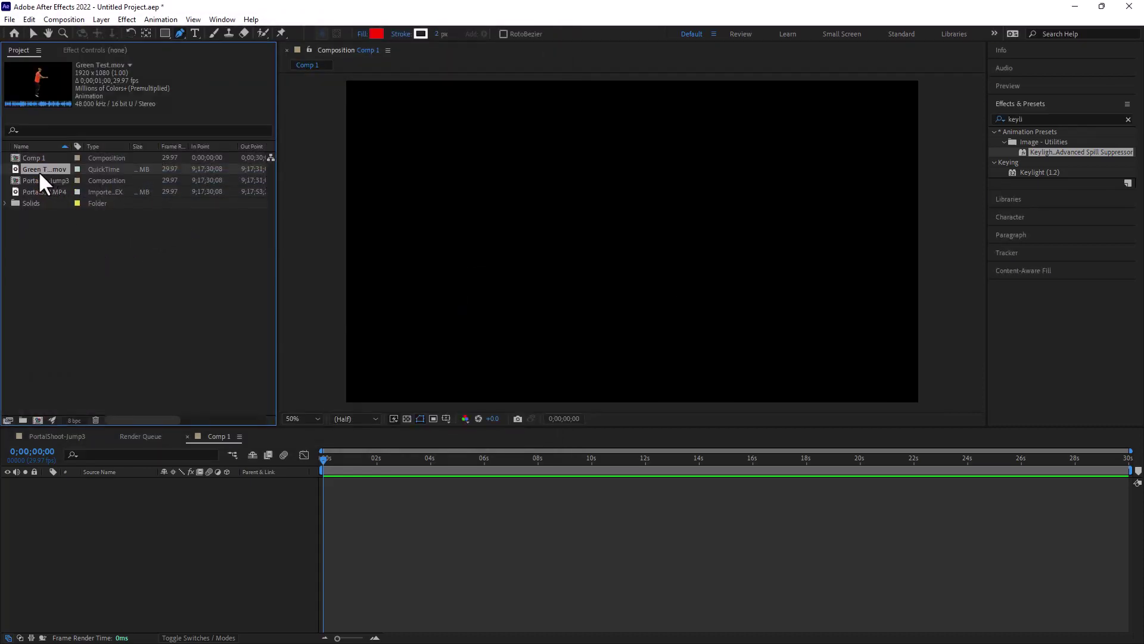
- Build a Green Test composition from the clip and add a royal blue solid layer
left_click_drag(38, 170, 130, 524)
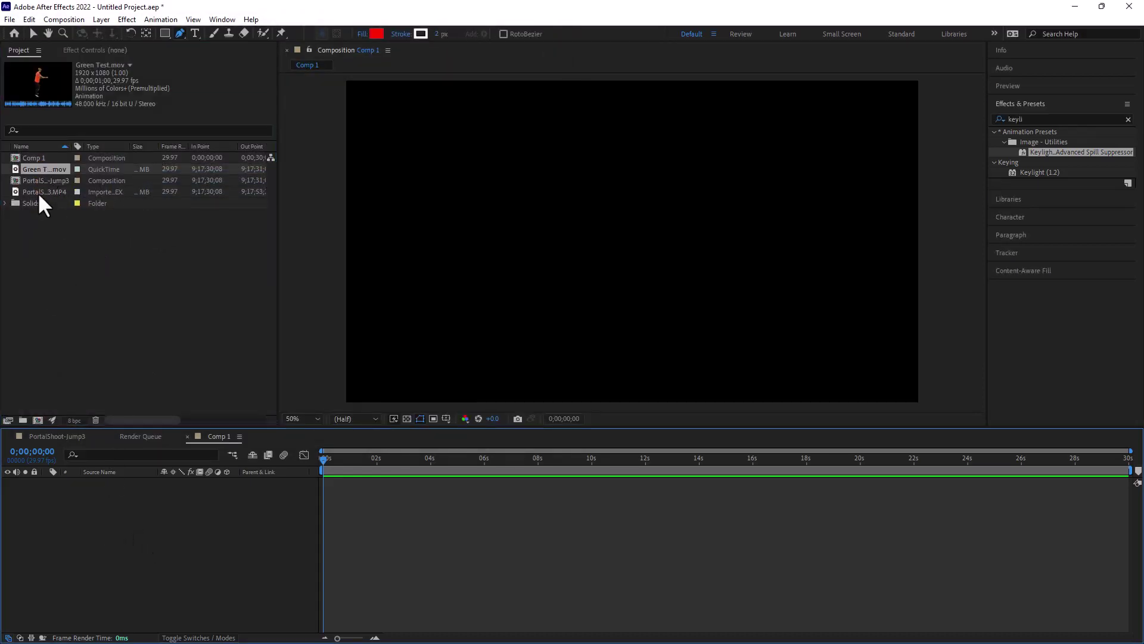
left_click_drag(41, 167, 36, 418)
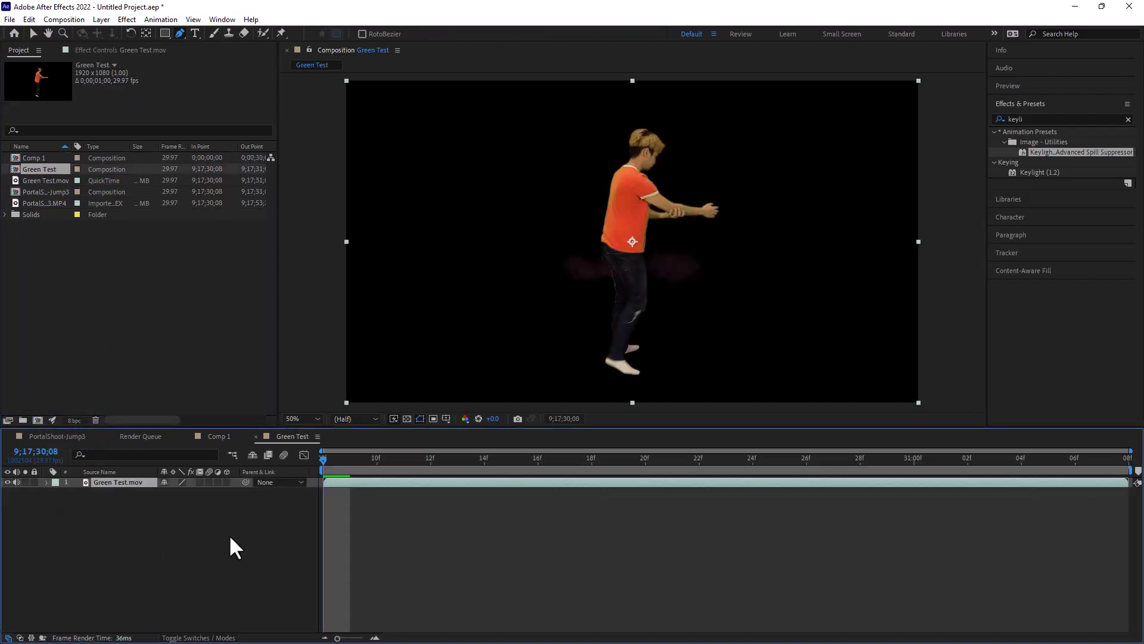
left_click(156, 540)
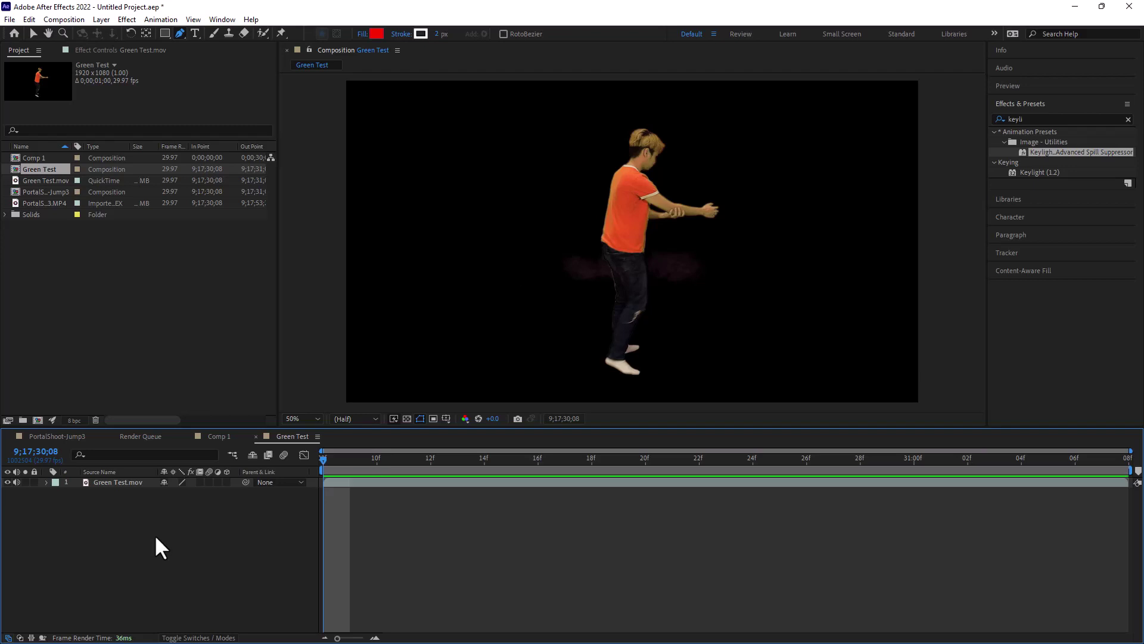
key("ctrl+y")
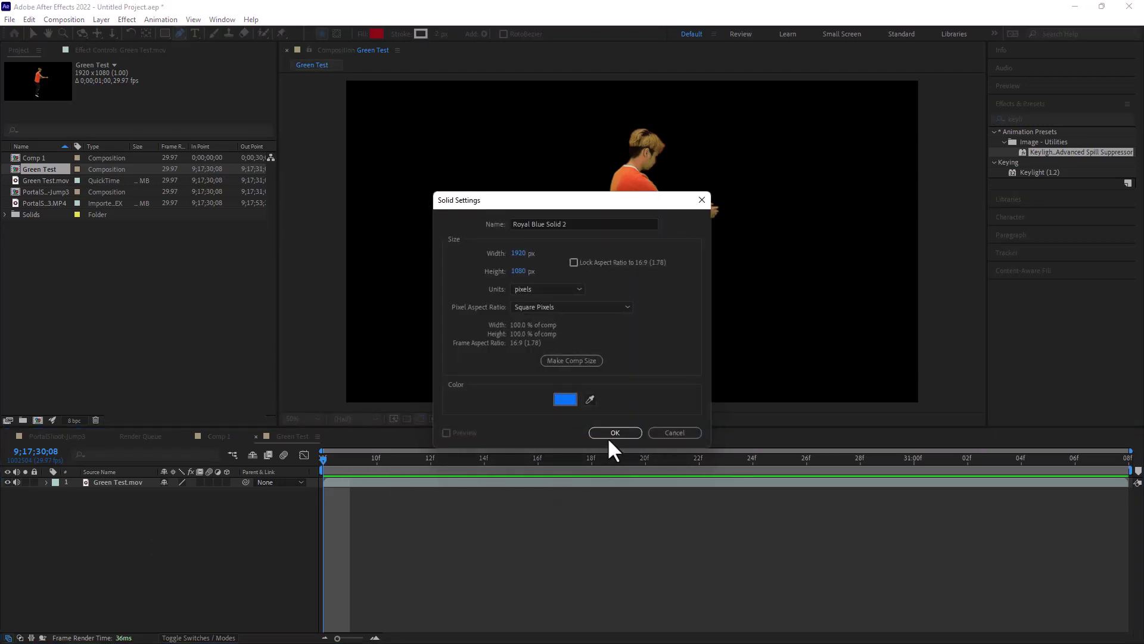
left_click(609, 433)
- Move Royal Blue Solid 2 below Green Test.mov, test sliding it, preview, then restore it
left_click_drag(112, 484, 114, 511)
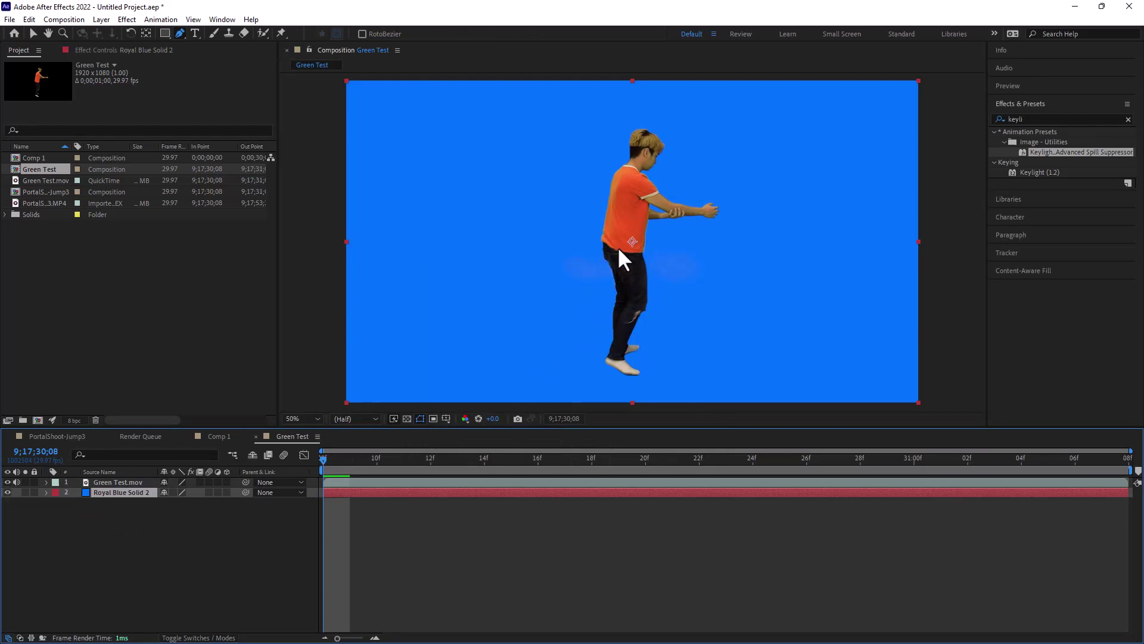
key("v")
left_click_drag(617, 248, 339, 238)
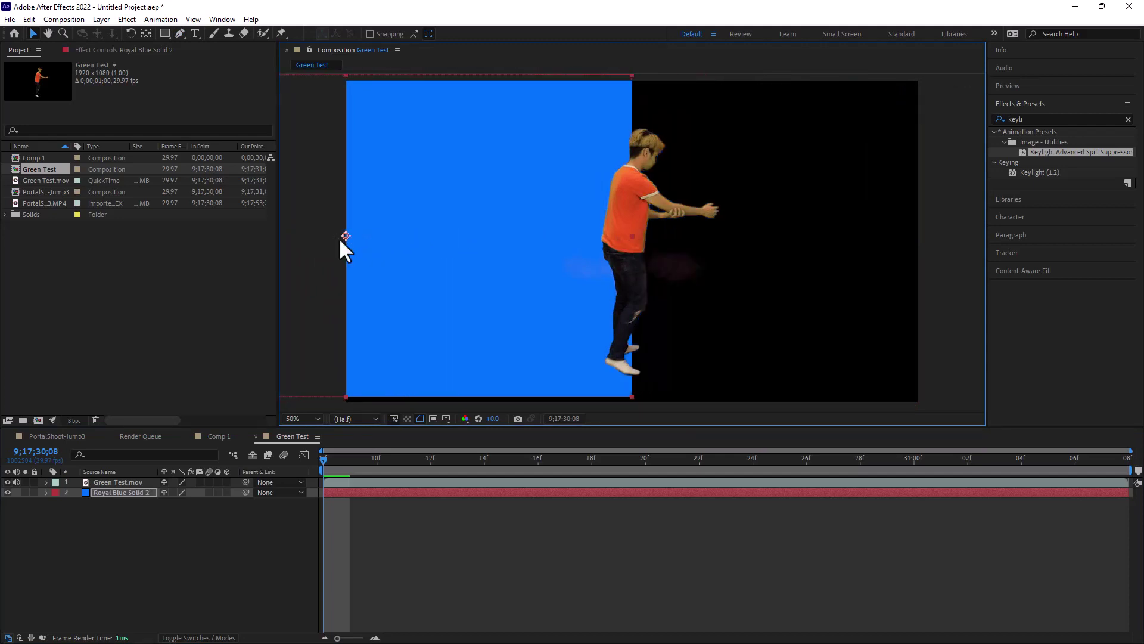
key("space")
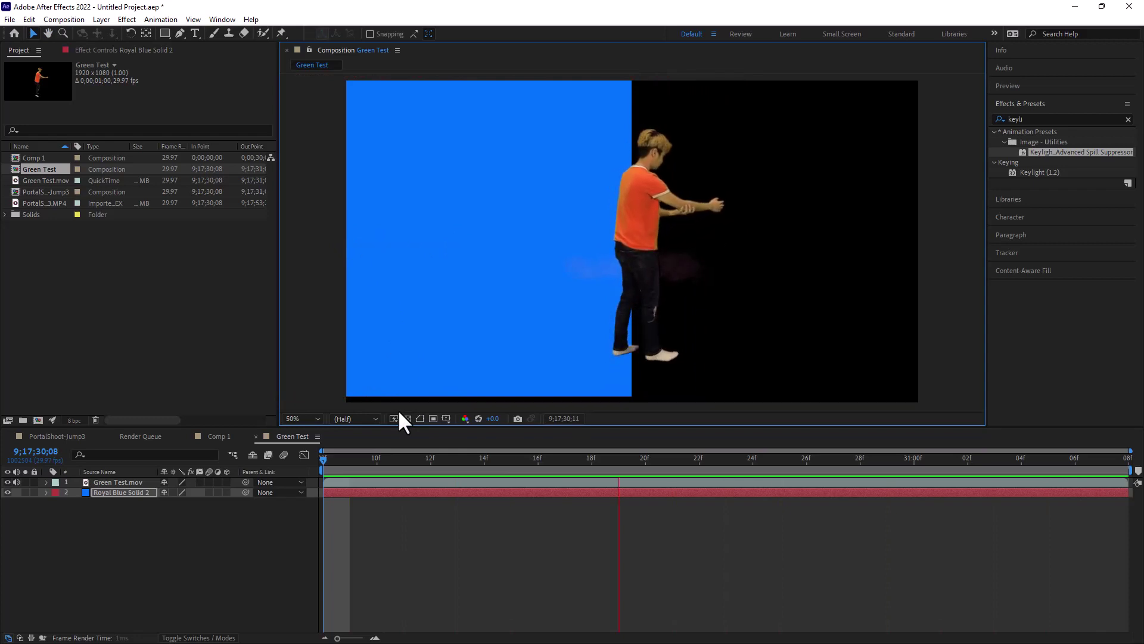
key("space")
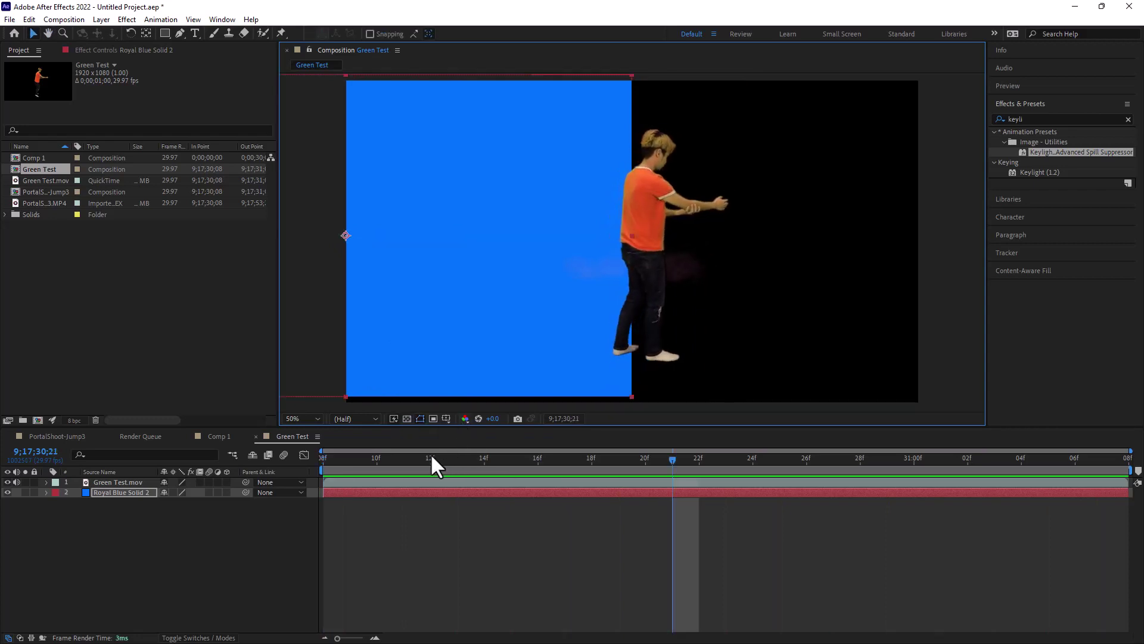
key("Home")
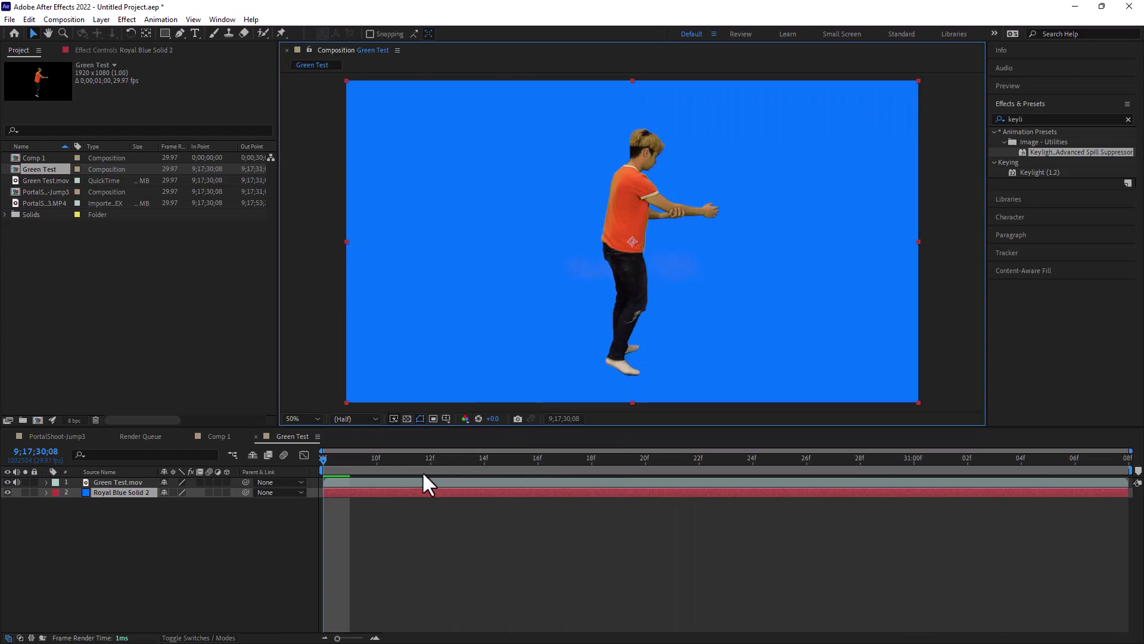
- Scale down the Green Test.mov actor layer, centre it with Ctrl+Home, and nudge it into place
left_click(410, 484)
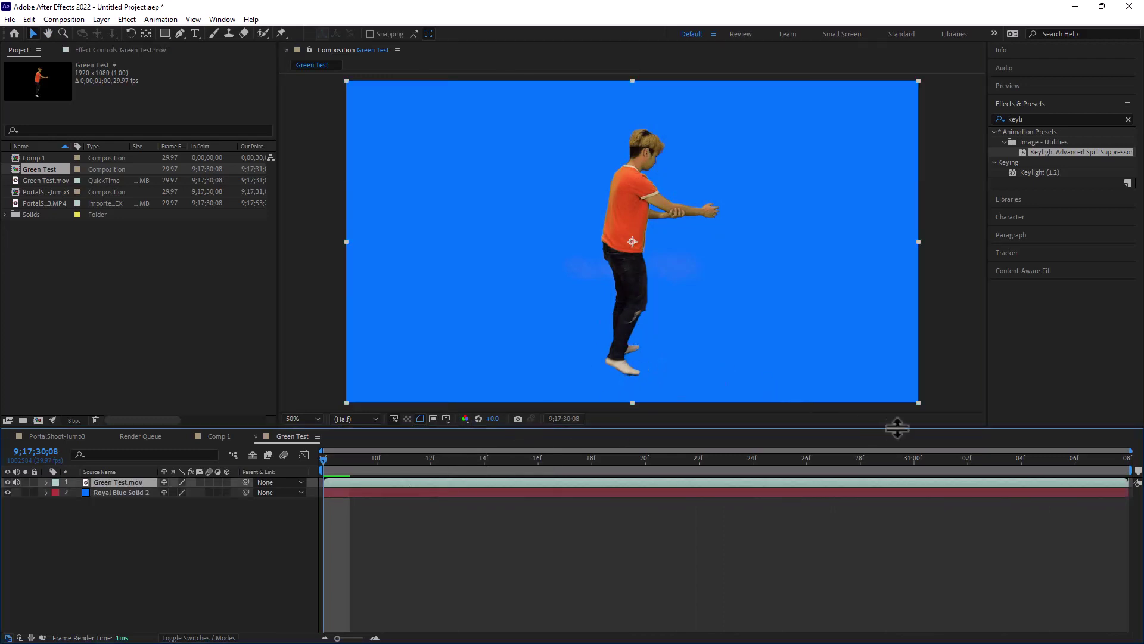
left_click_drag(918, 403, 700, 316)
left_click_drag(650, 267, 476, 232)
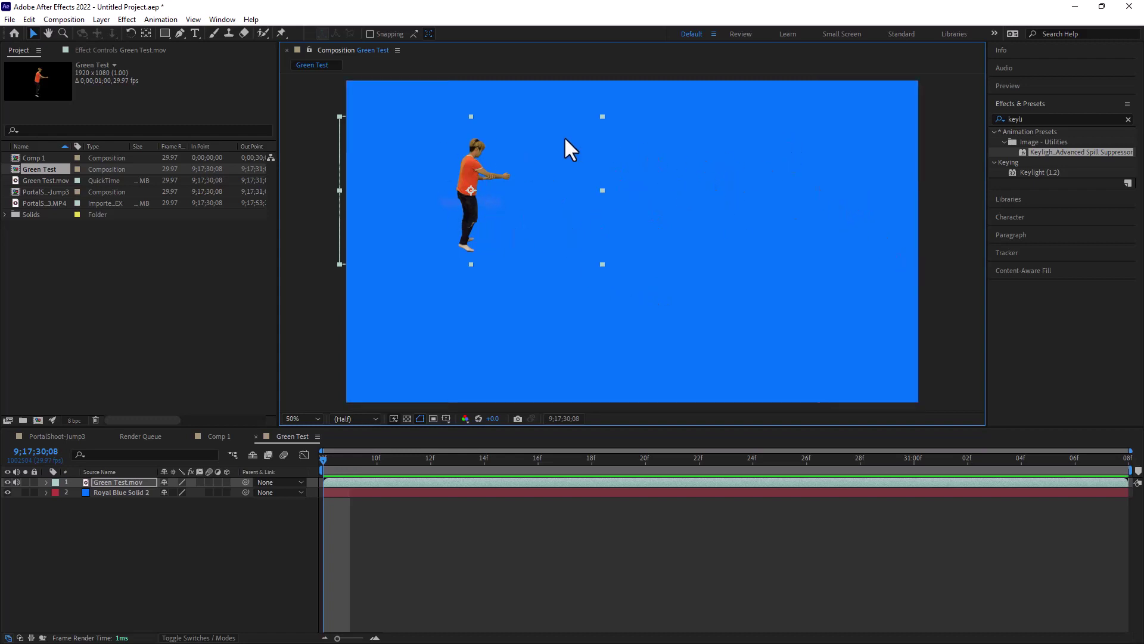
left_click_drag(475, 217, 612, 264)
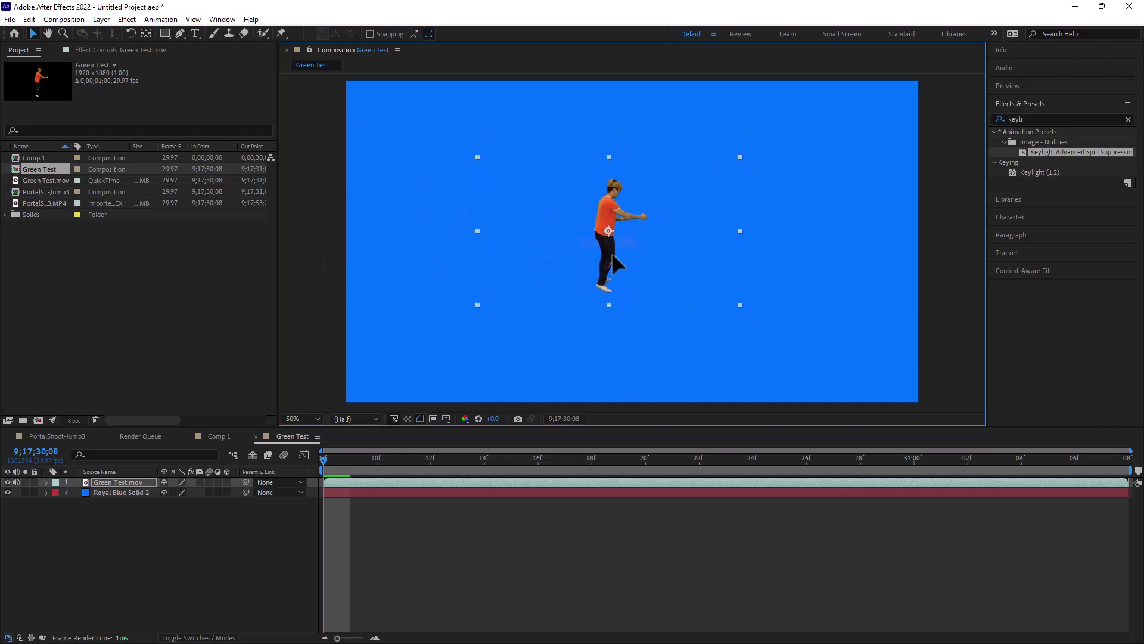
key("ctrl+z")
key("ctrl+Home")
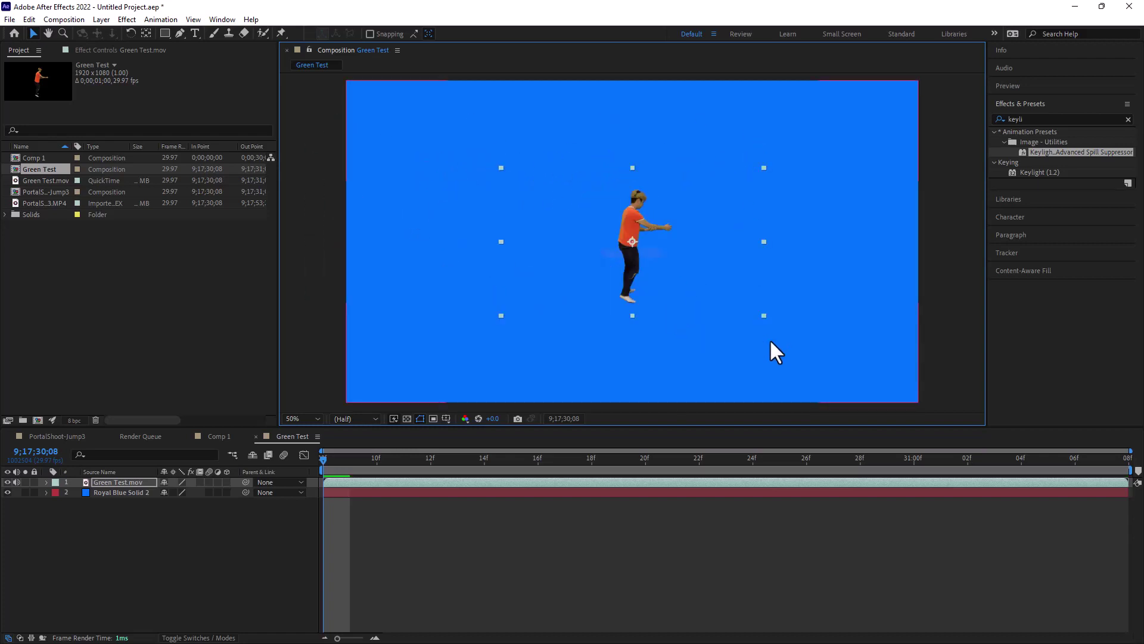
key("ctrl+alt+f")
left_click_drag(918, 402, 815, 288)
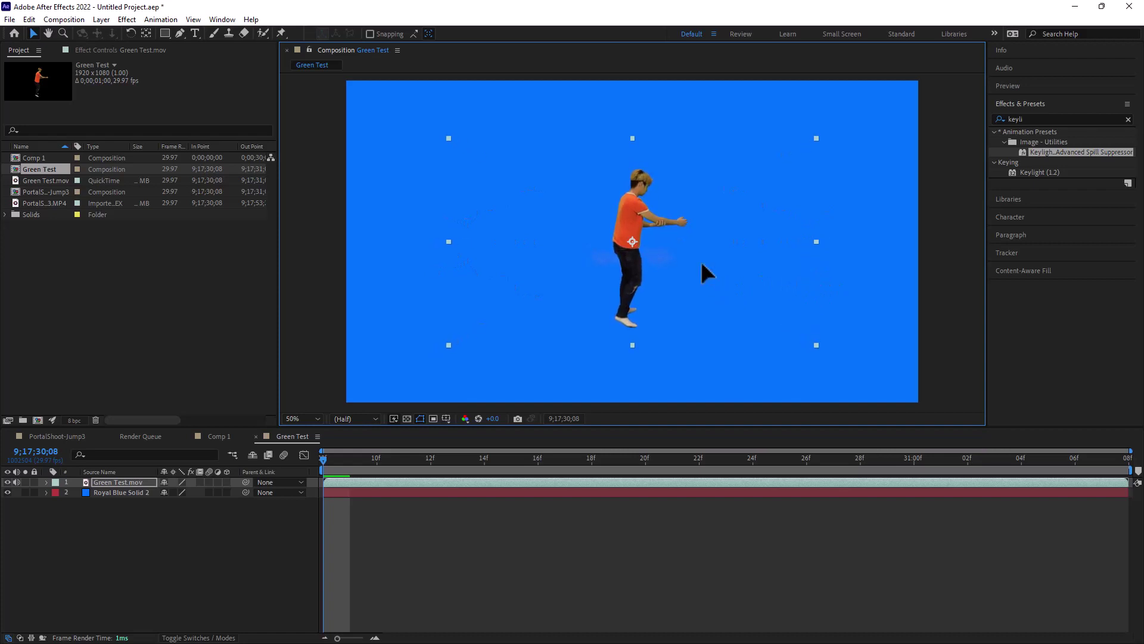
left_click_drag(702, 265, 690, 253)
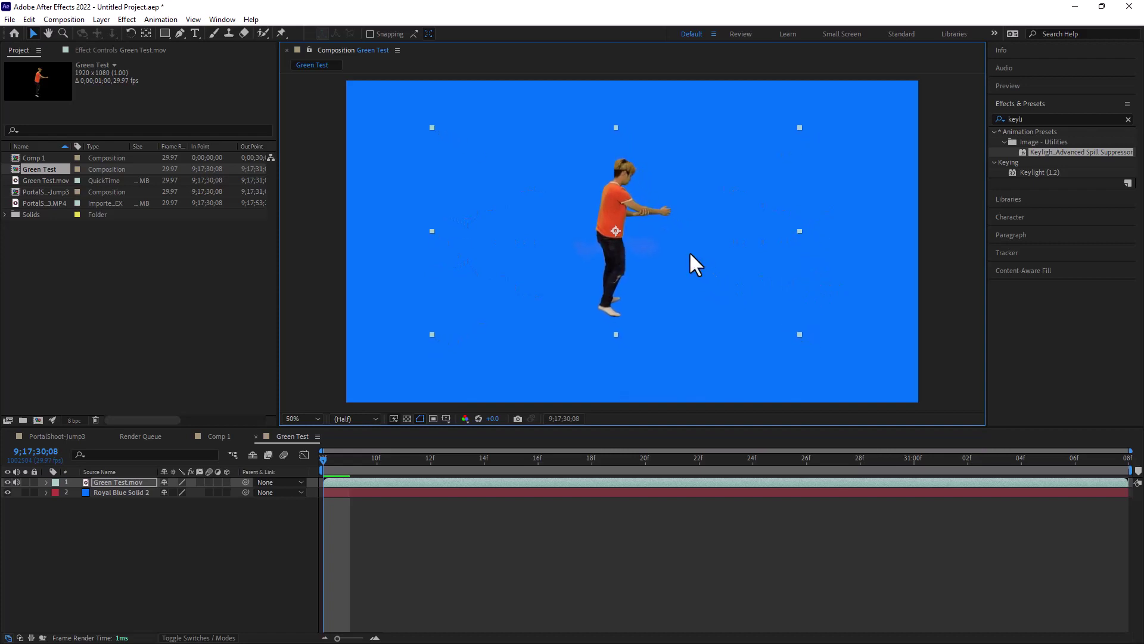
- Search effects for 'drop s', apply Drop Shadow to the actor, then delete it again
left_click(1056, 117)
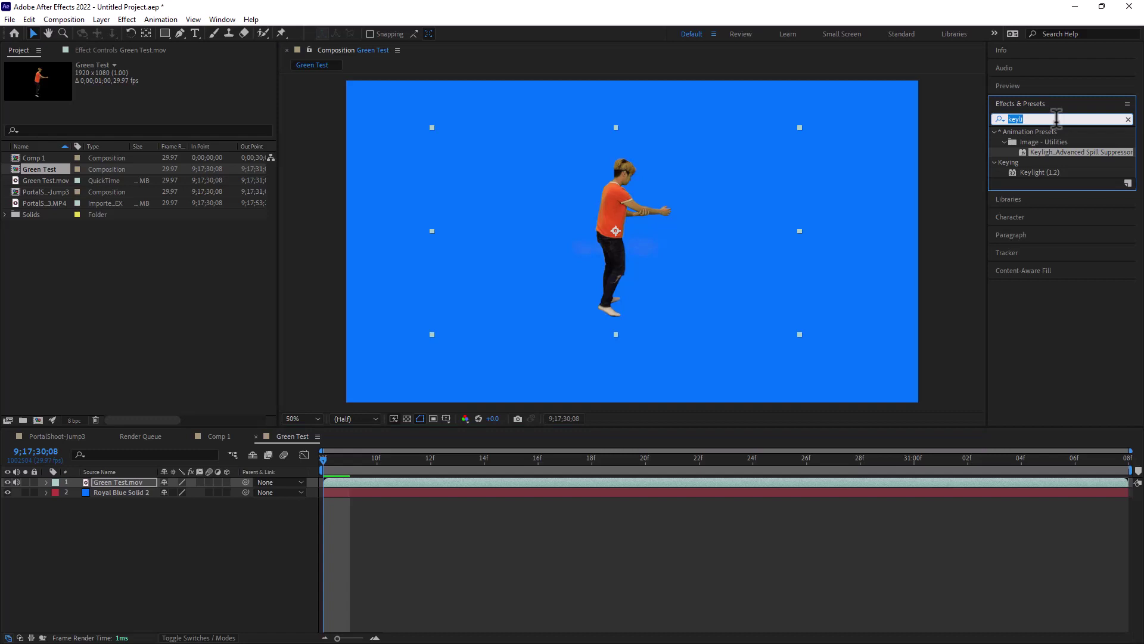
type("drop")
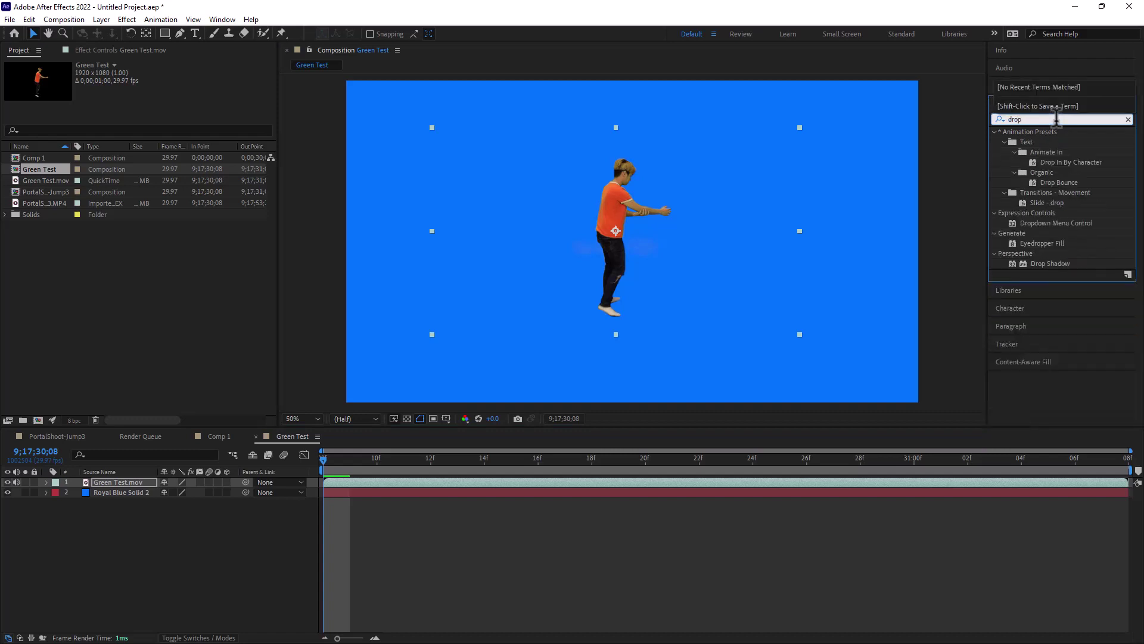
type(" s")
double_click(1053, 142)
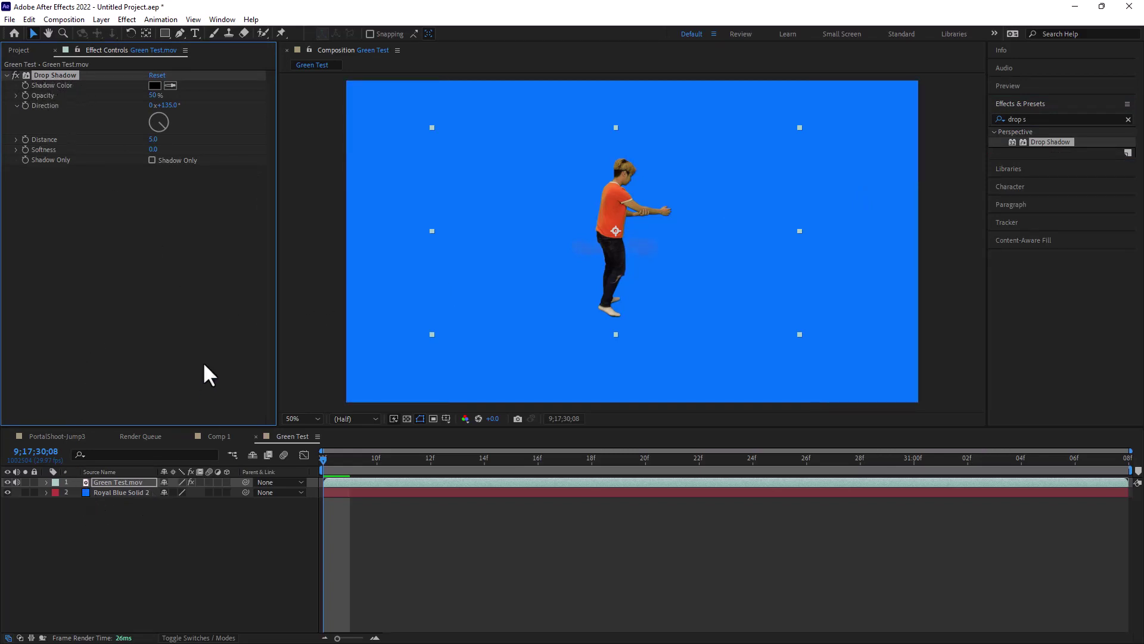
key("Delete")
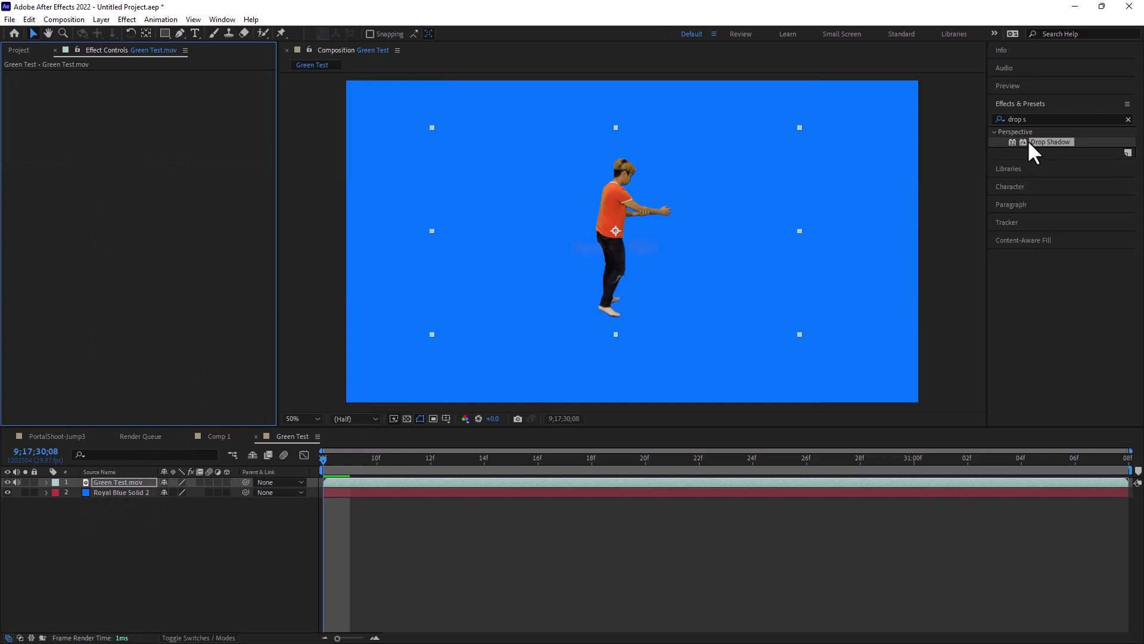
left_click(126, 482)
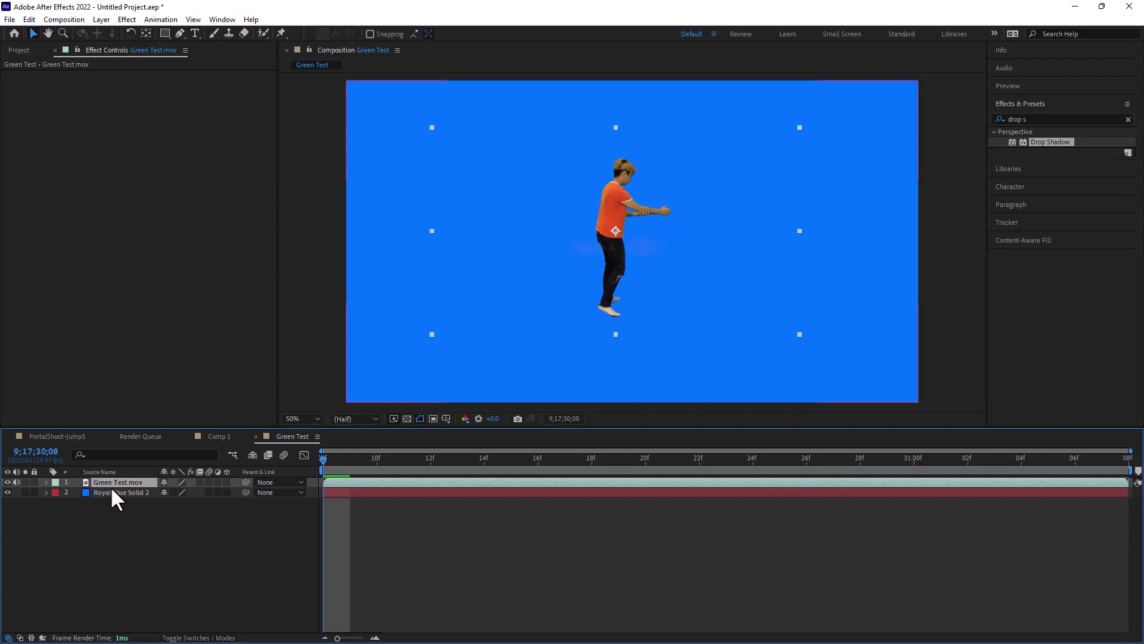
- Rename the actor layer to Original
key("Return")
type("Original")
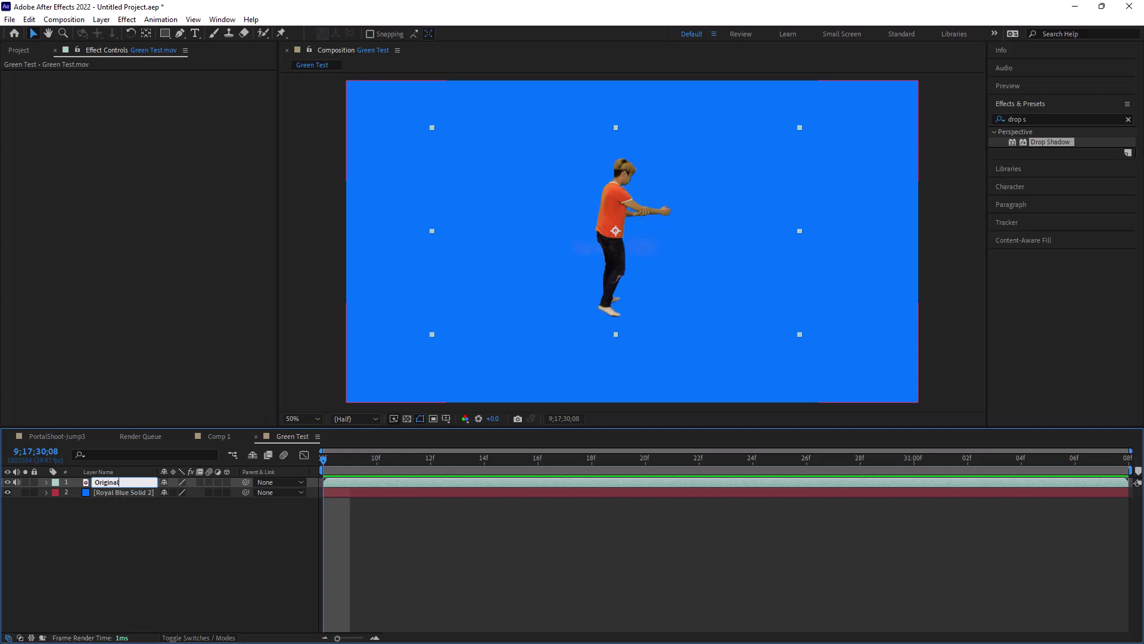
key("Return")
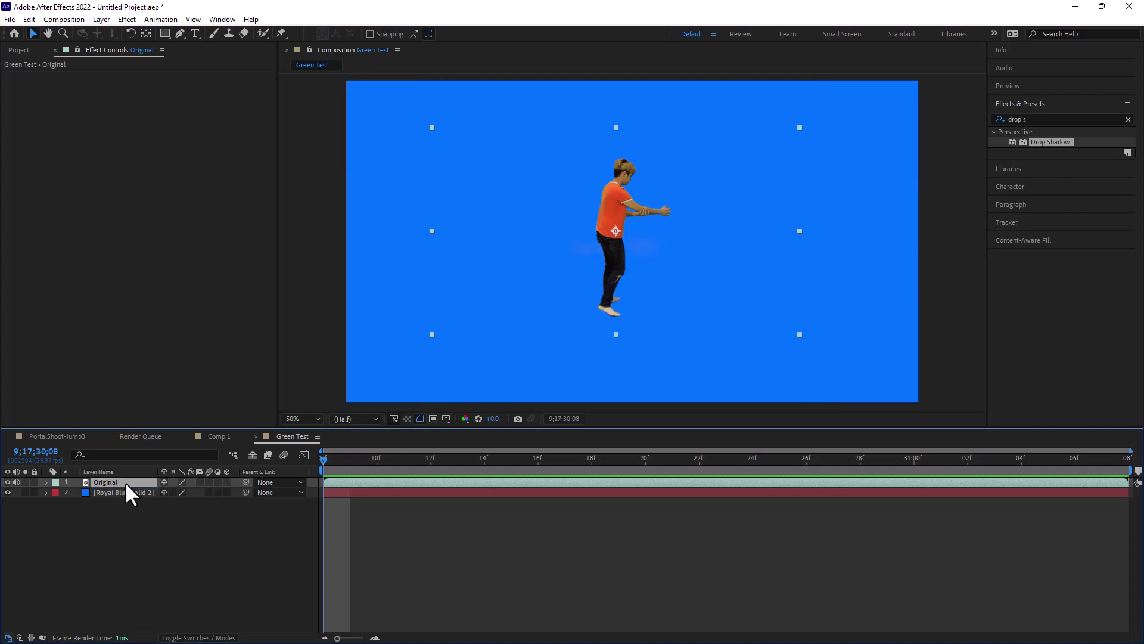
- Duplicate the Original layer, place the copy beneath it, and rename it Shadow
key("ctrl+d")
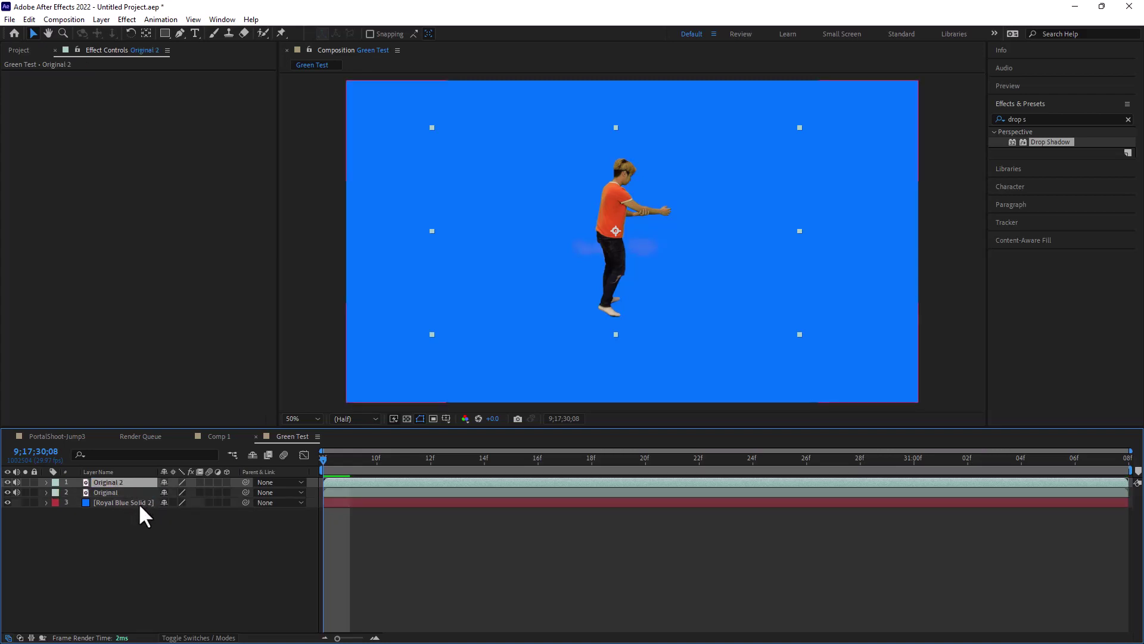
left_click_drag(115, 482, 113, 492)
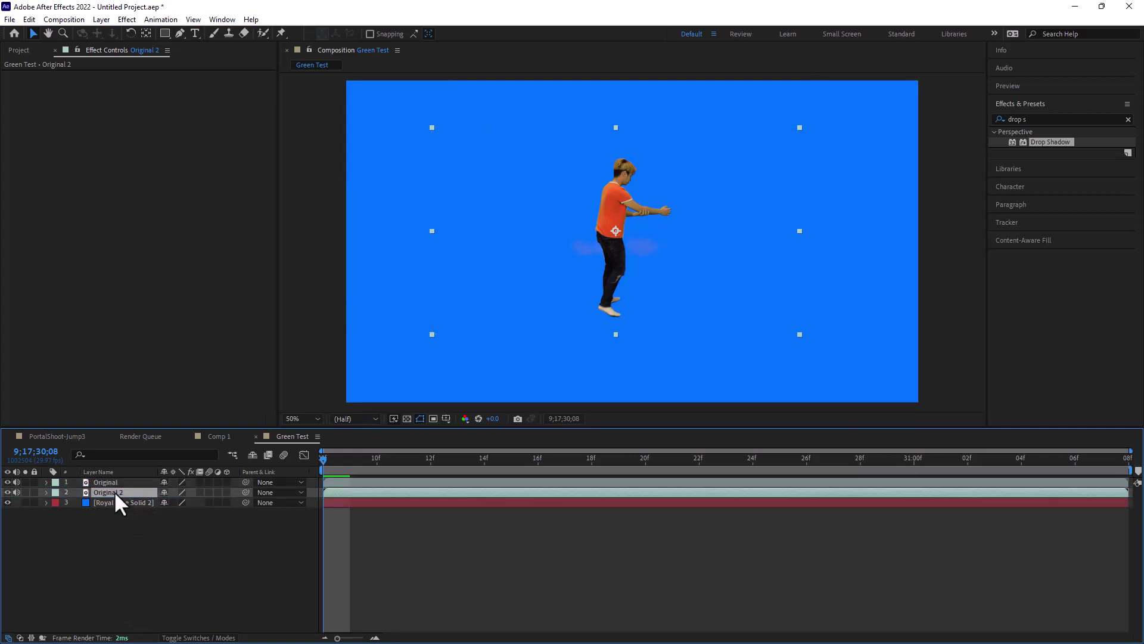
key("Return")
type("Shadow")
key("Return")
left_click(105, 491)
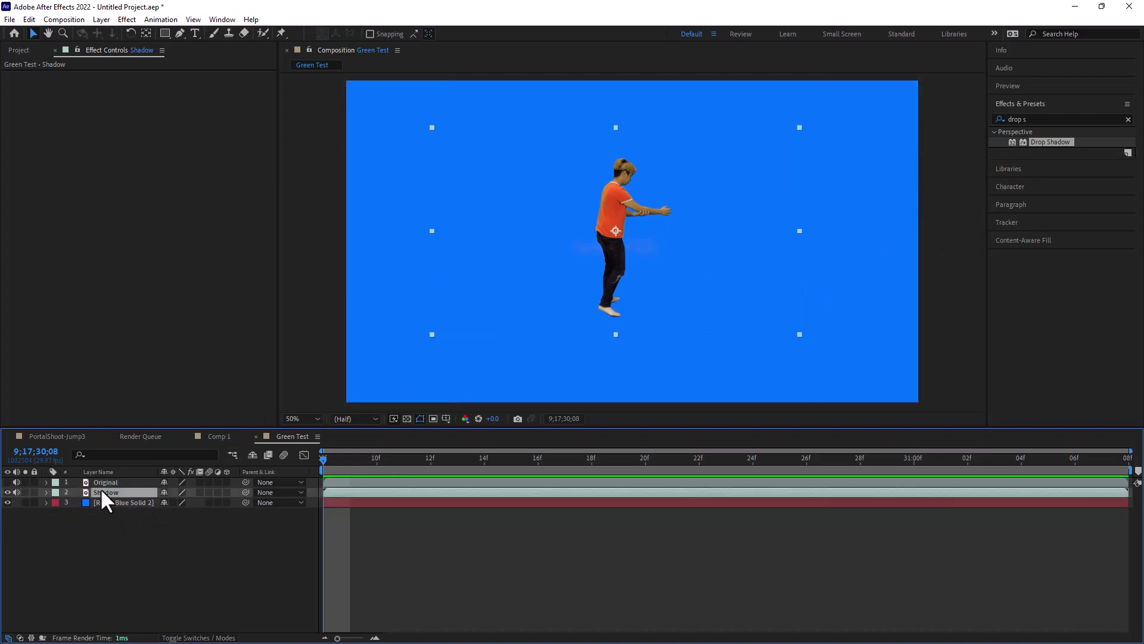
- Apply Drop Shadow with Shadow Only to the Shadow layer and preview the silhouette from the start
left_click_drag(1046, 142, 623, 196)
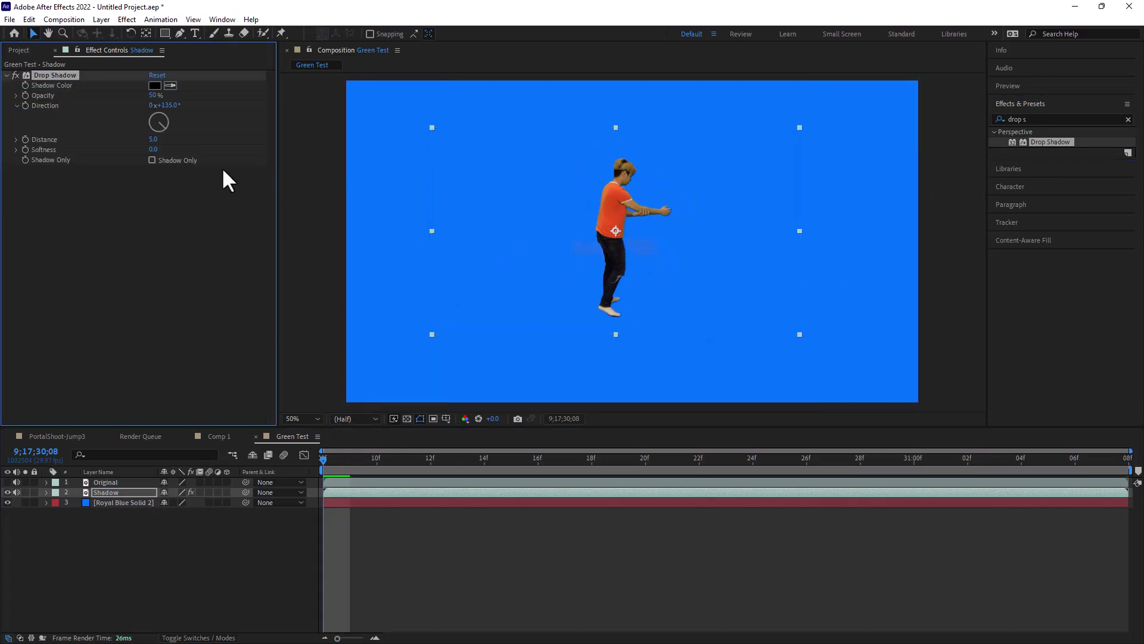
left_click(166, 164)
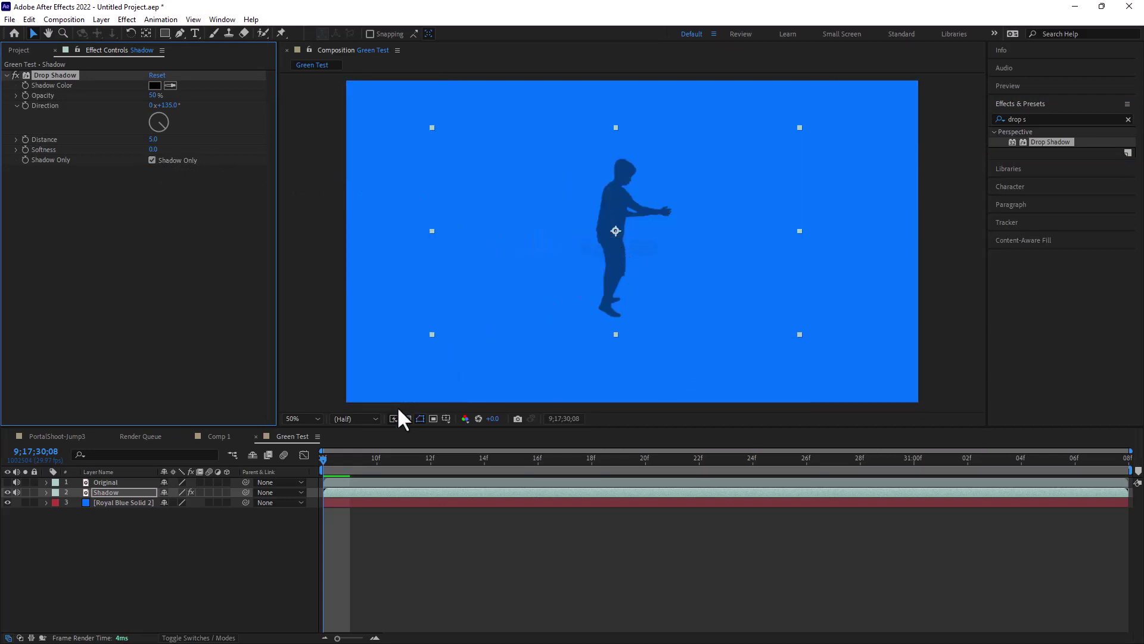
key("space")
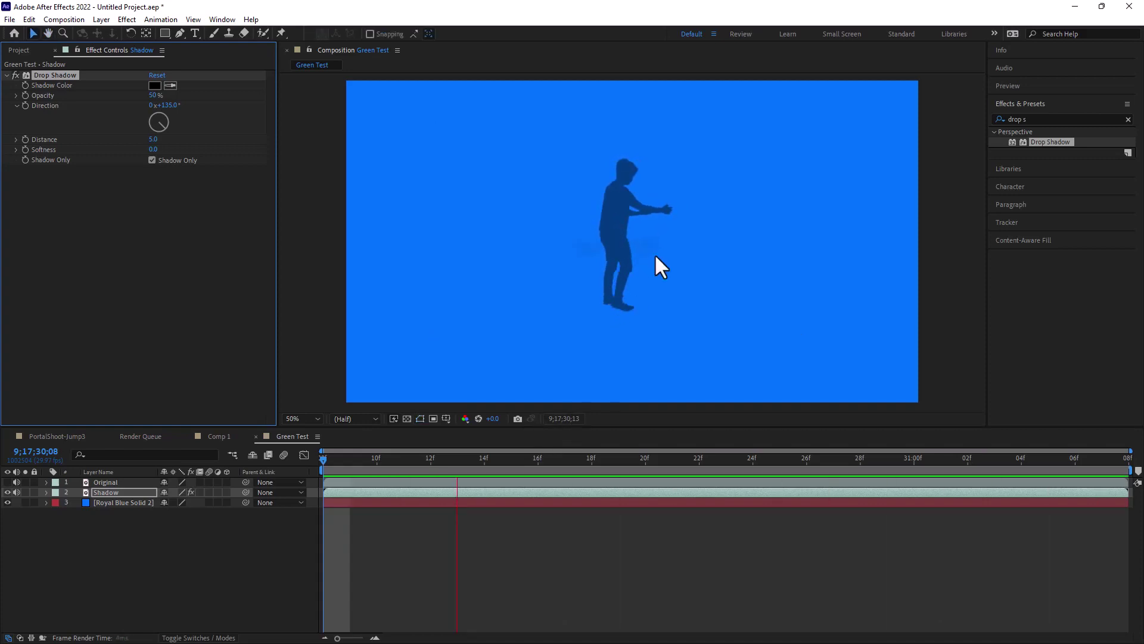
key("space")
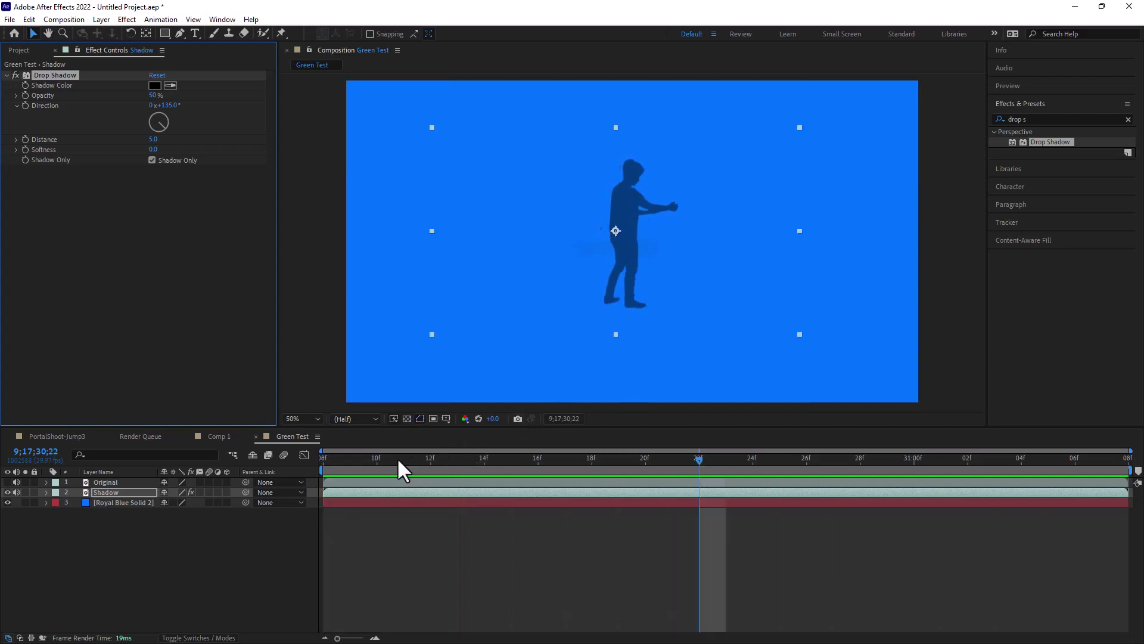
key("Home")
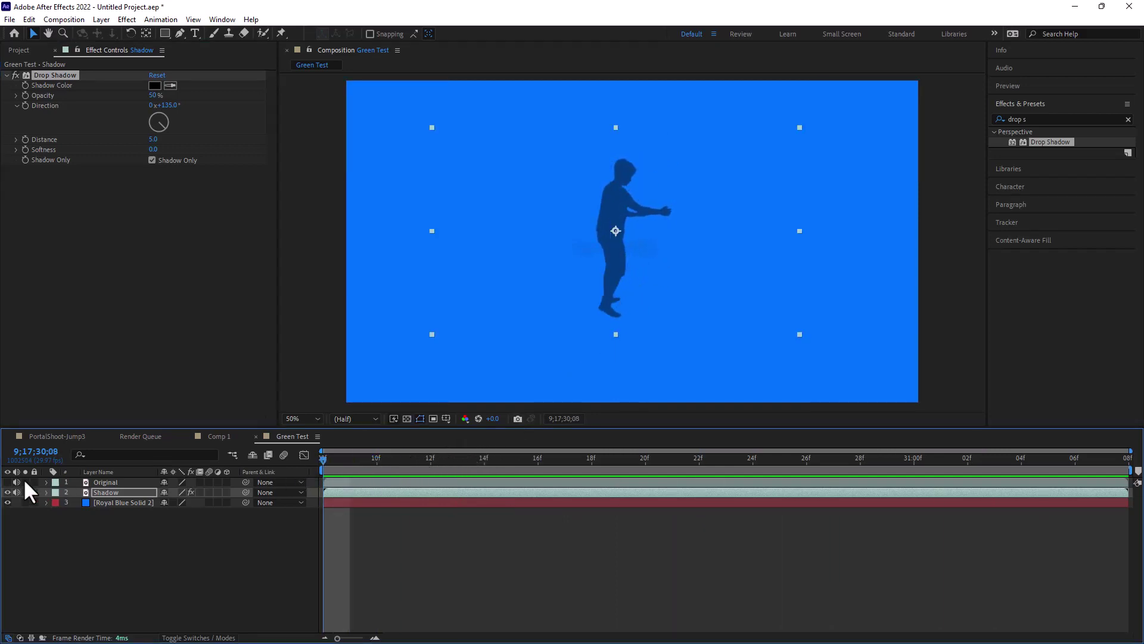
- Turn the Original layer back on and check the effects on Original and Shadow
left_click(7, 482)
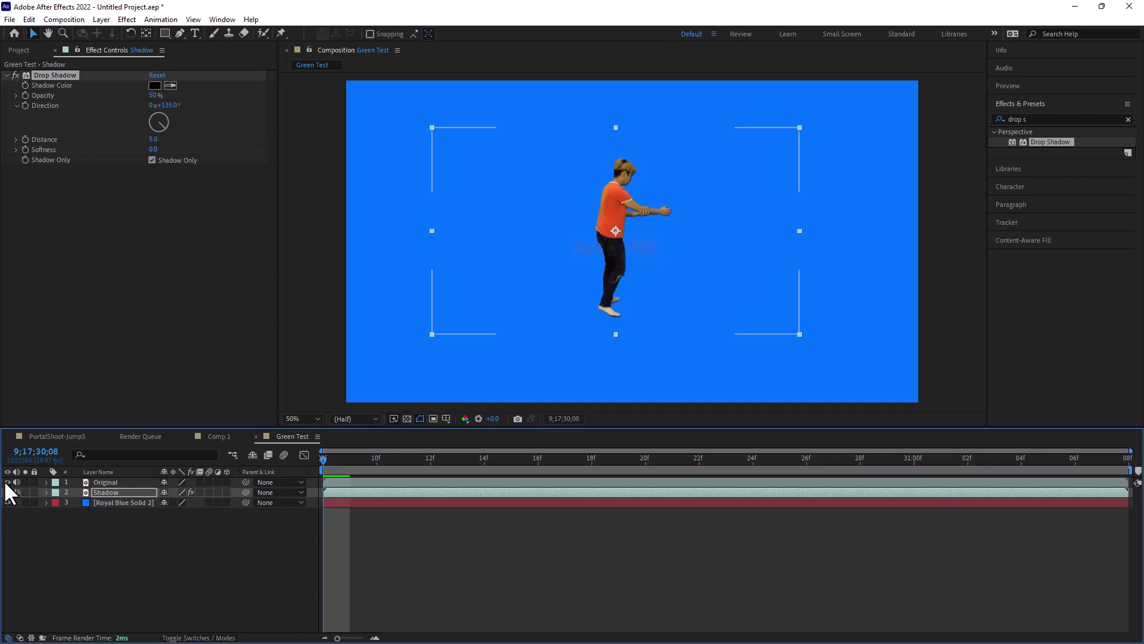
left_click(115, 482)
left_click(112, 491)
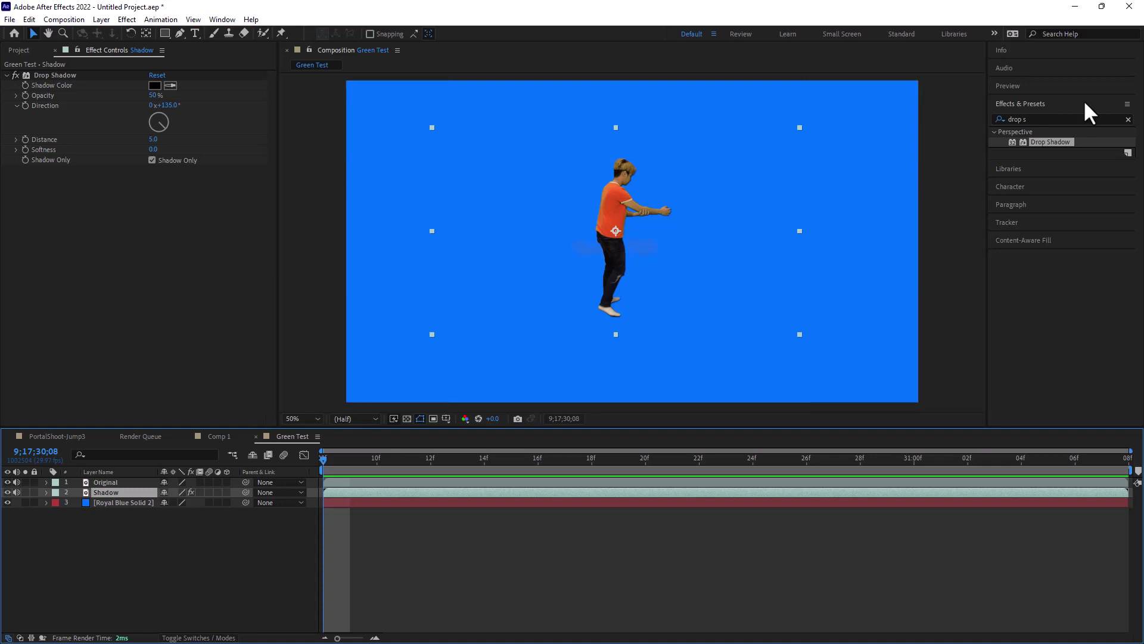
- Find Basic 3D by searching 'basi', apply it to the Shadow layer, and hide Original
left_click(999, 118)
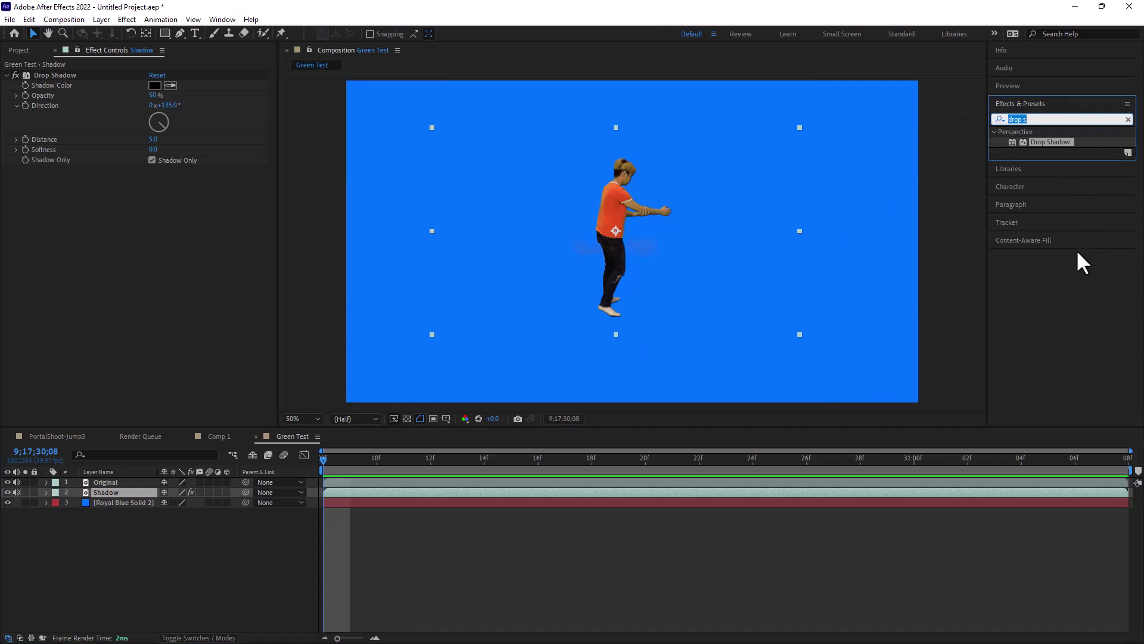
type("bas")
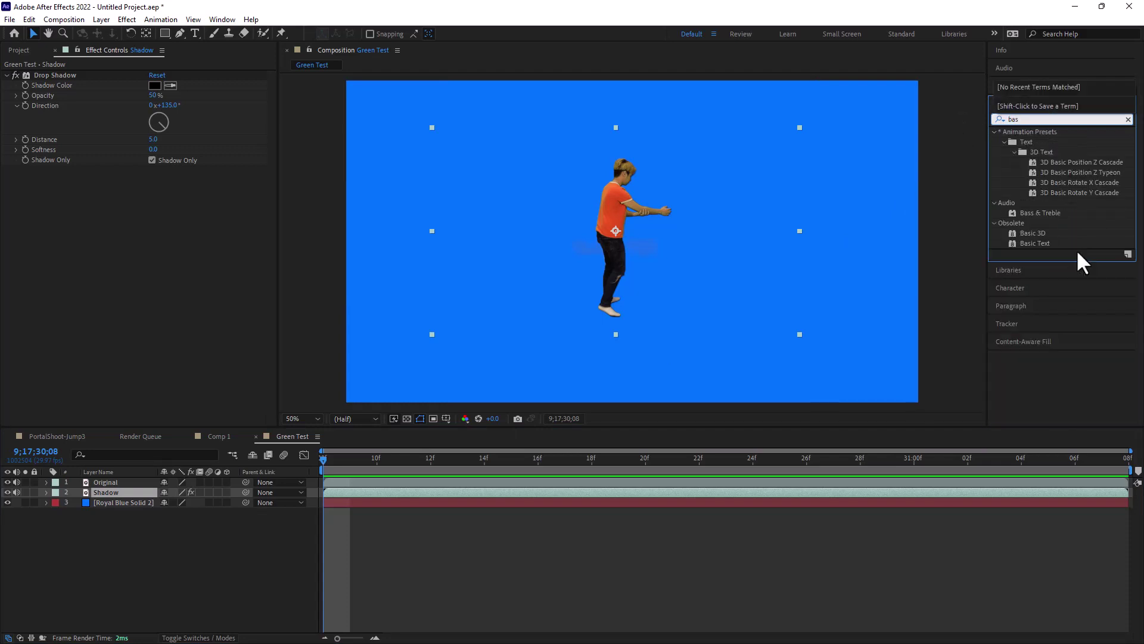
type("ic")
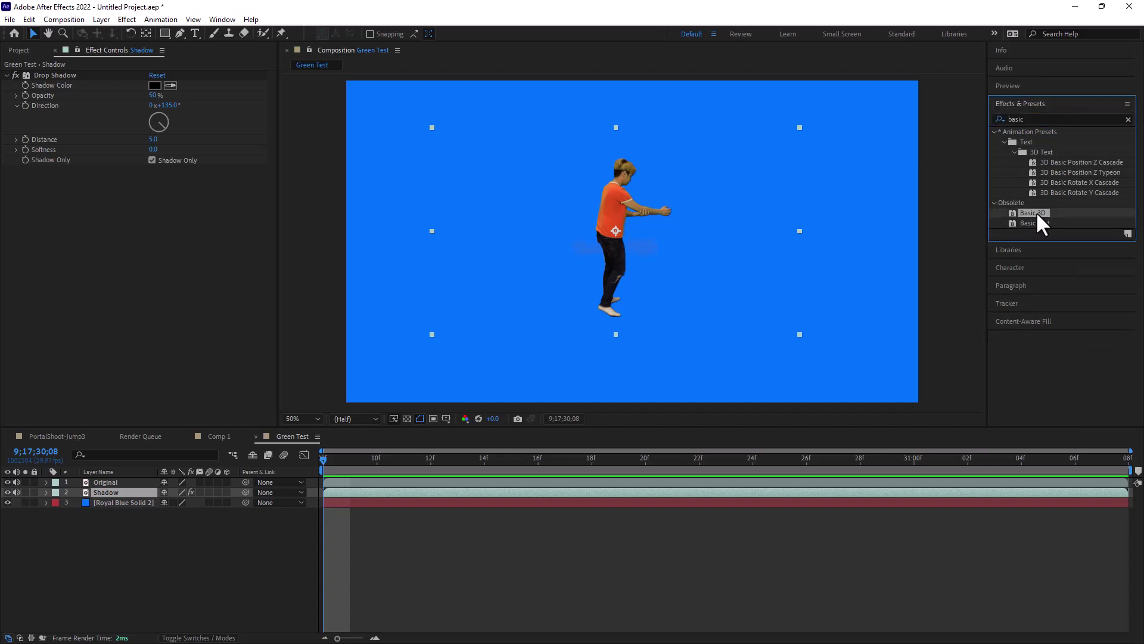
left_click_drag(1036, 211, 119, 493)
key("a")
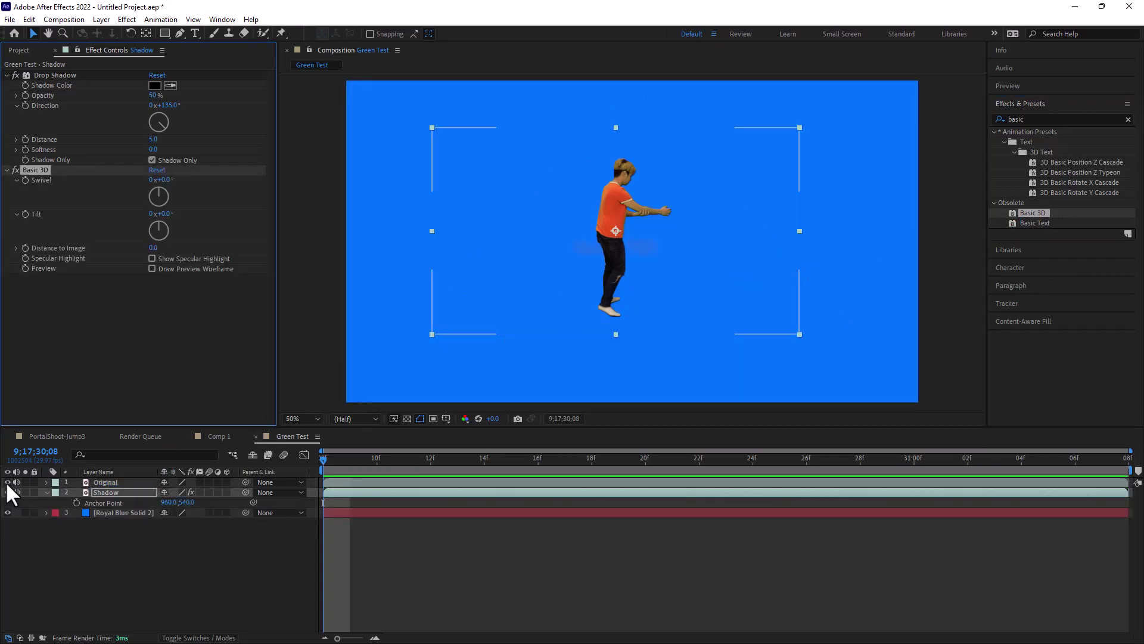
left_click(6, 482)
- Set Basic 3D Tilt to 99°, Swivel to -25° and Distance to Image to -46.4
left_click_drag(159, 224, 180, 232)
left_click_drag(161, 190, 166, 230)
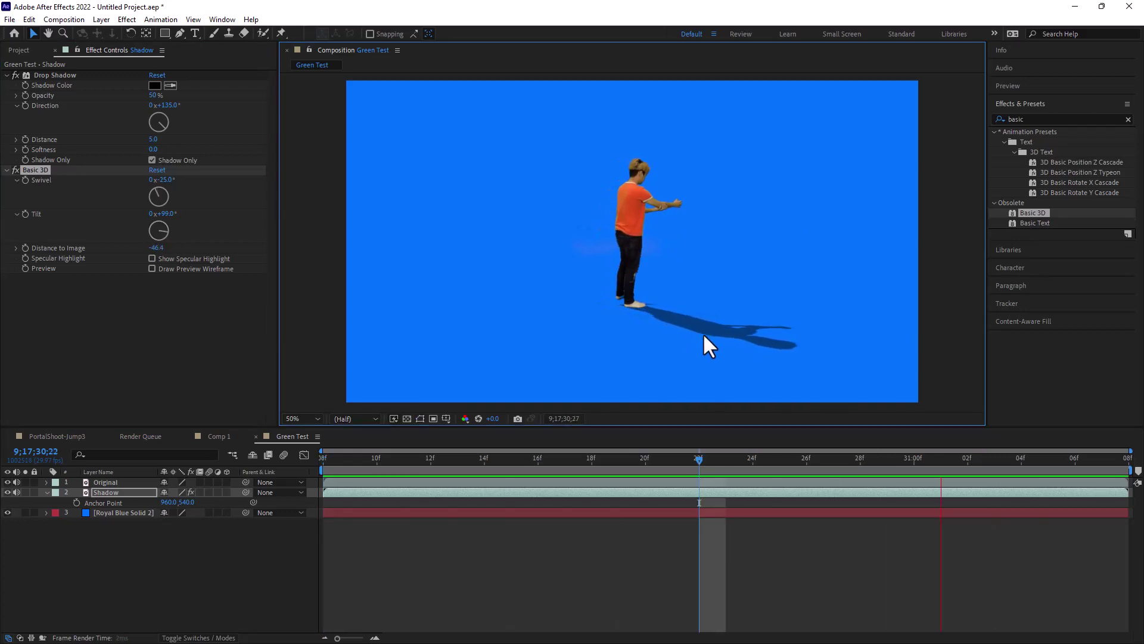
scroll(679, 328, "up", 2)
left_click_drag(739, 316, 643, 238)
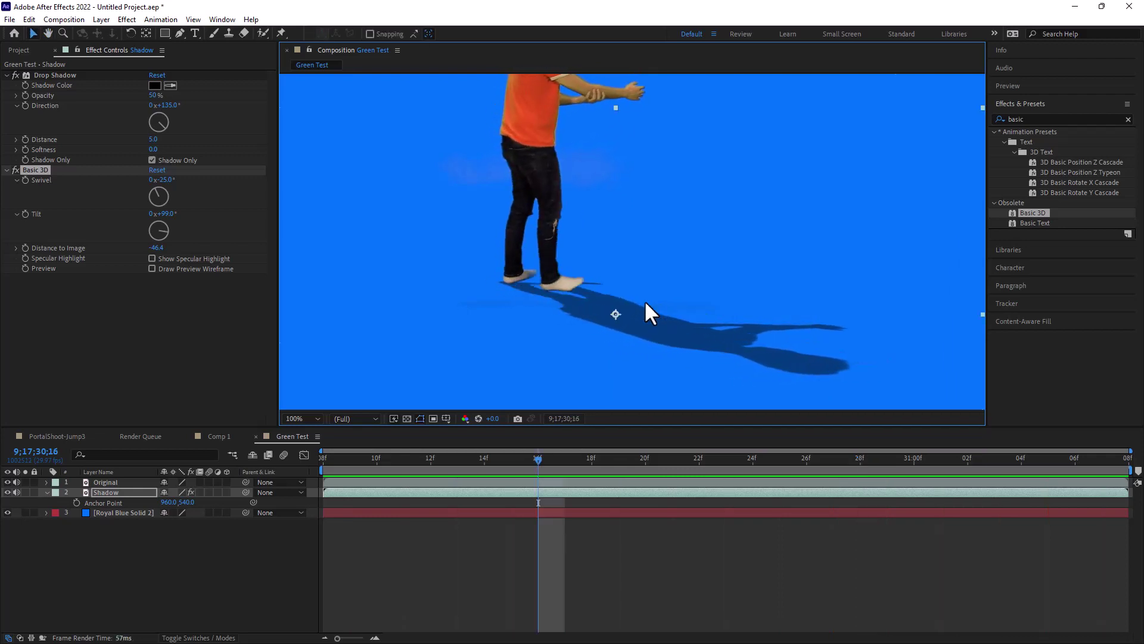
key("comma")
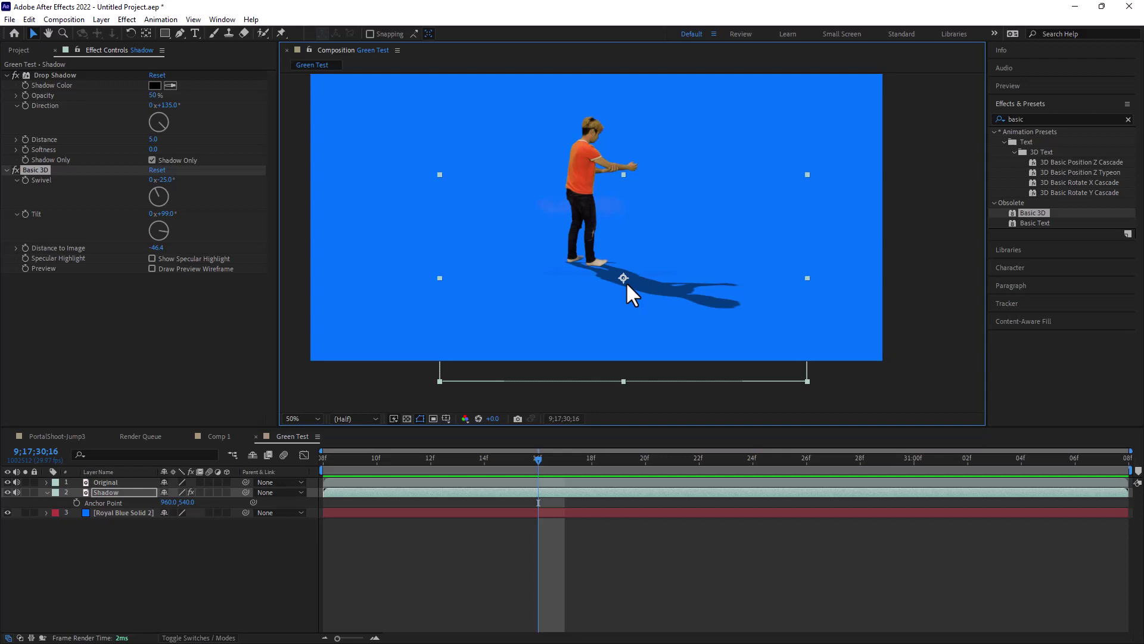
left_click(1033, 119)
type("co")
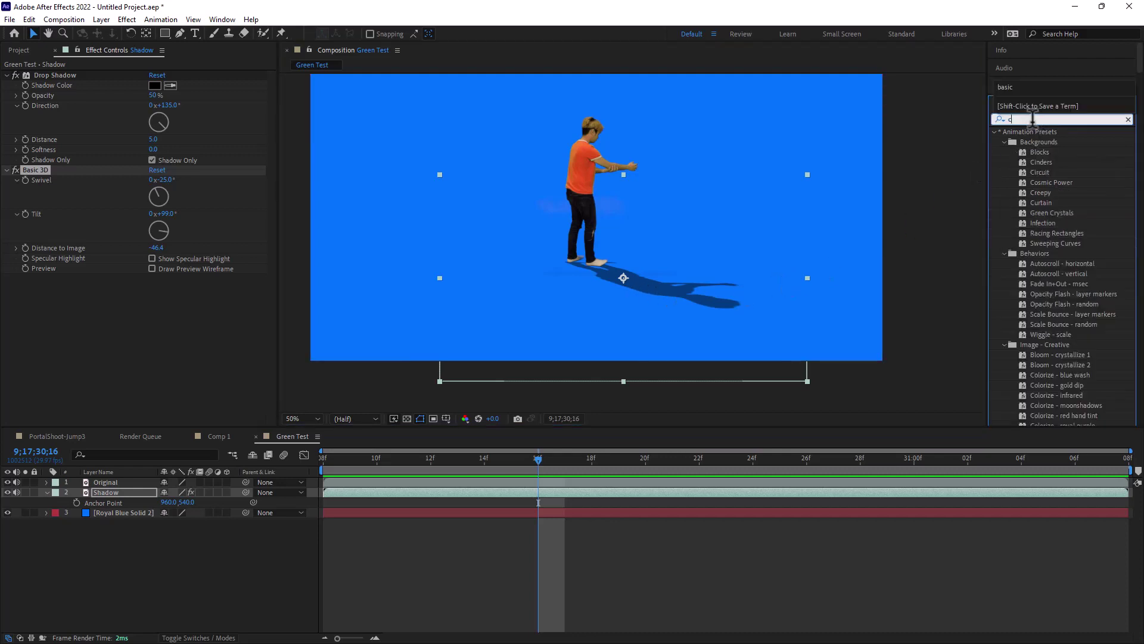
type("rner")
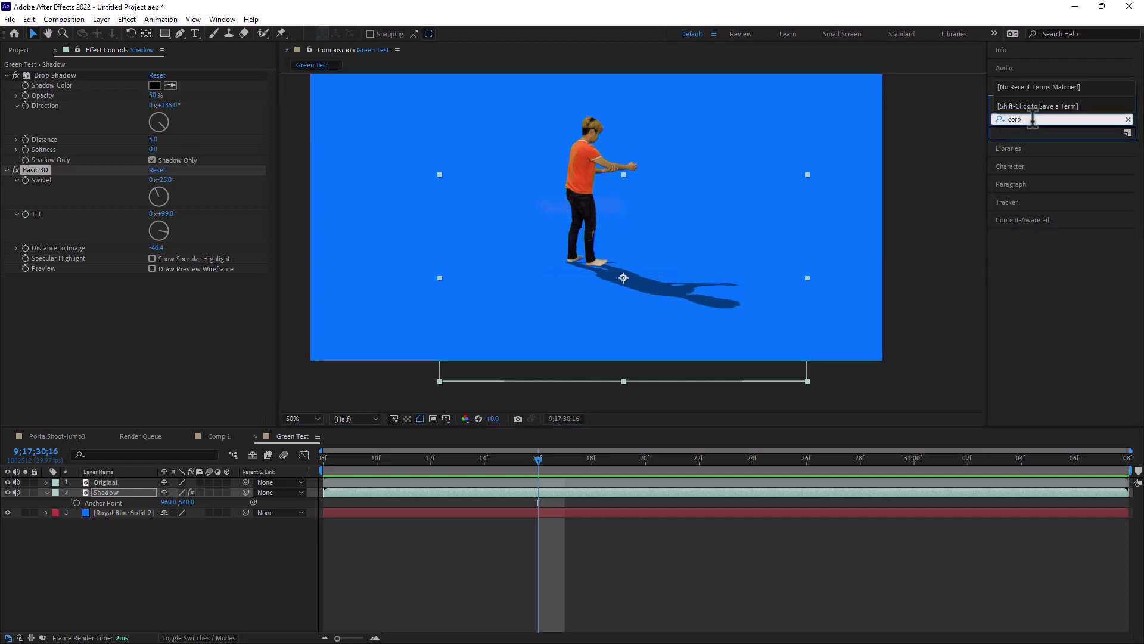
left_click_drag(1034, 172, 585, 169)
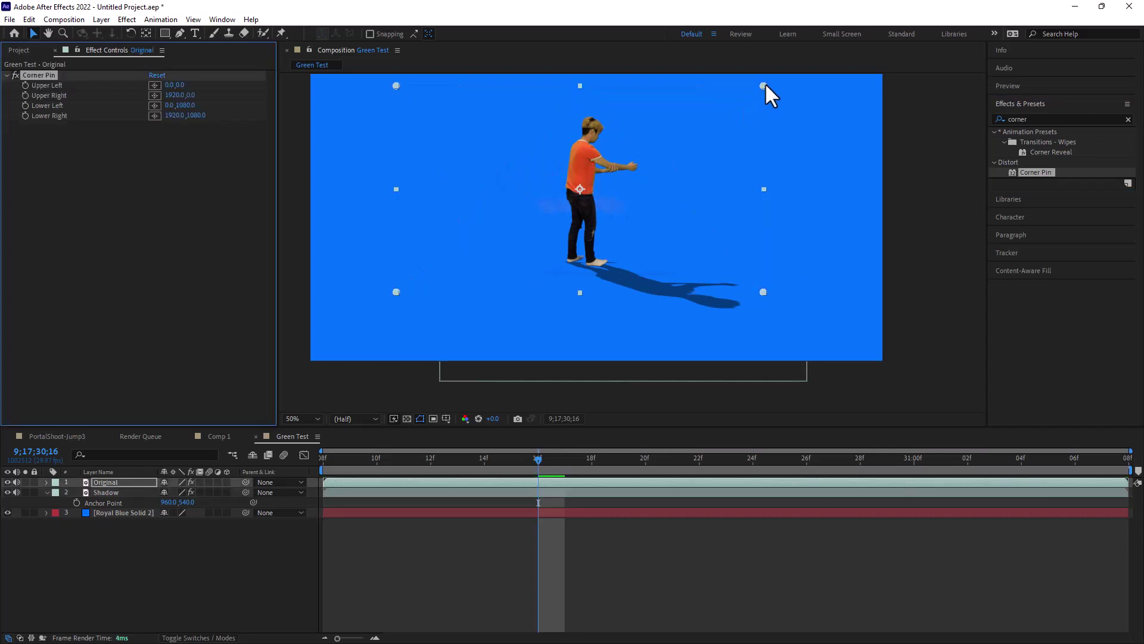
left_click_drag(763, 85, 671, 106)
left_click_drag(763, 292, 577, 273)
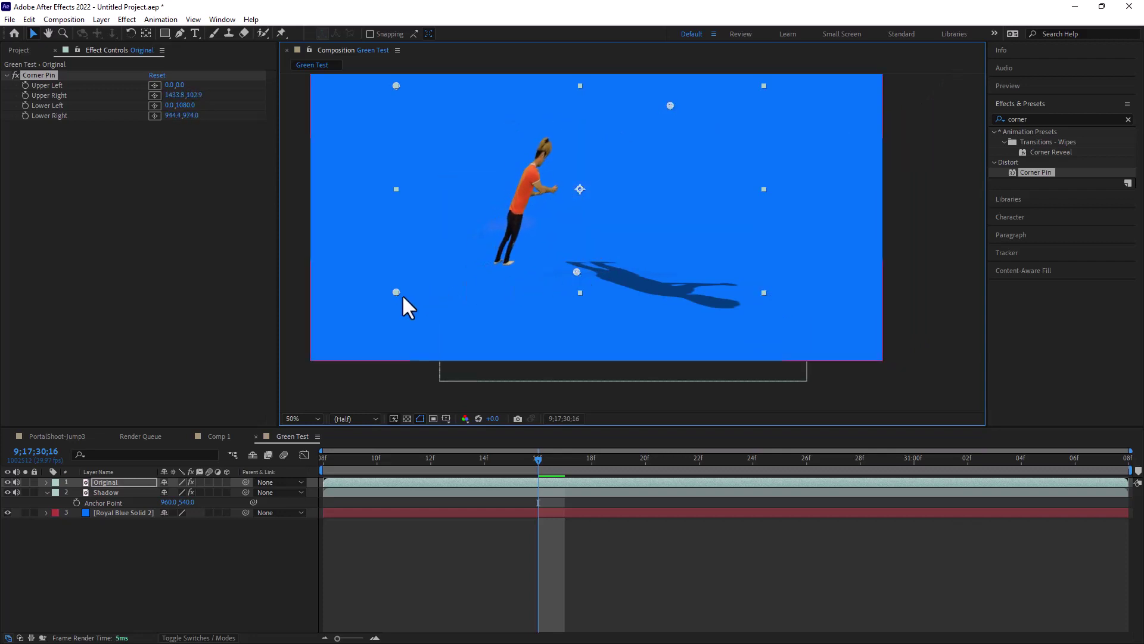
left_click_drag(396, 291, 459, 270)
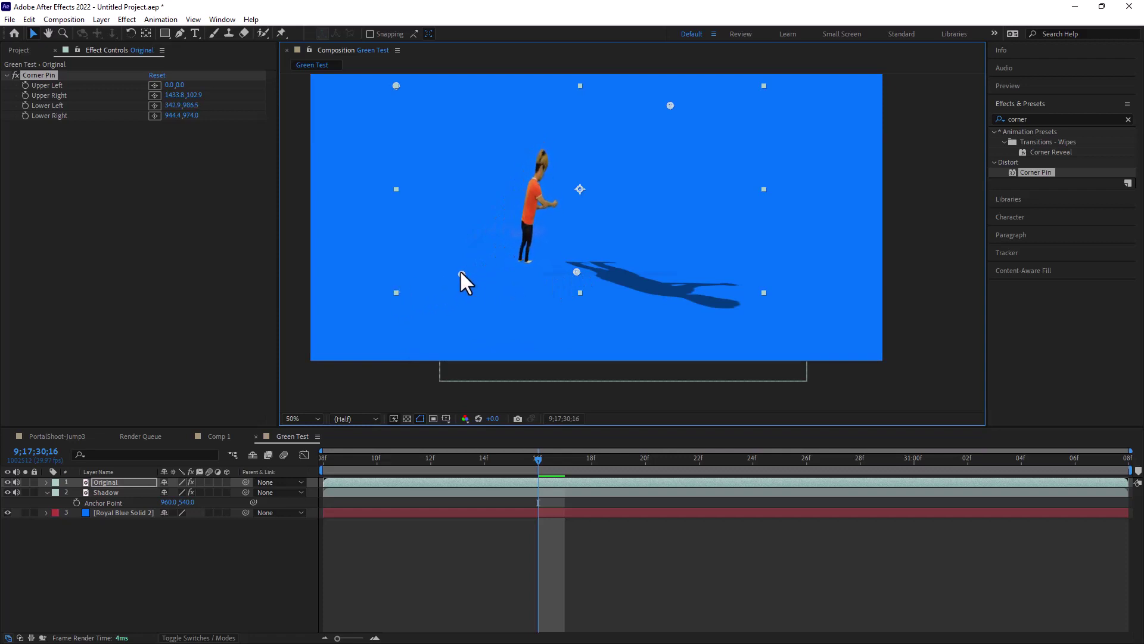
left_click_drag(396, 85, 454, 110)
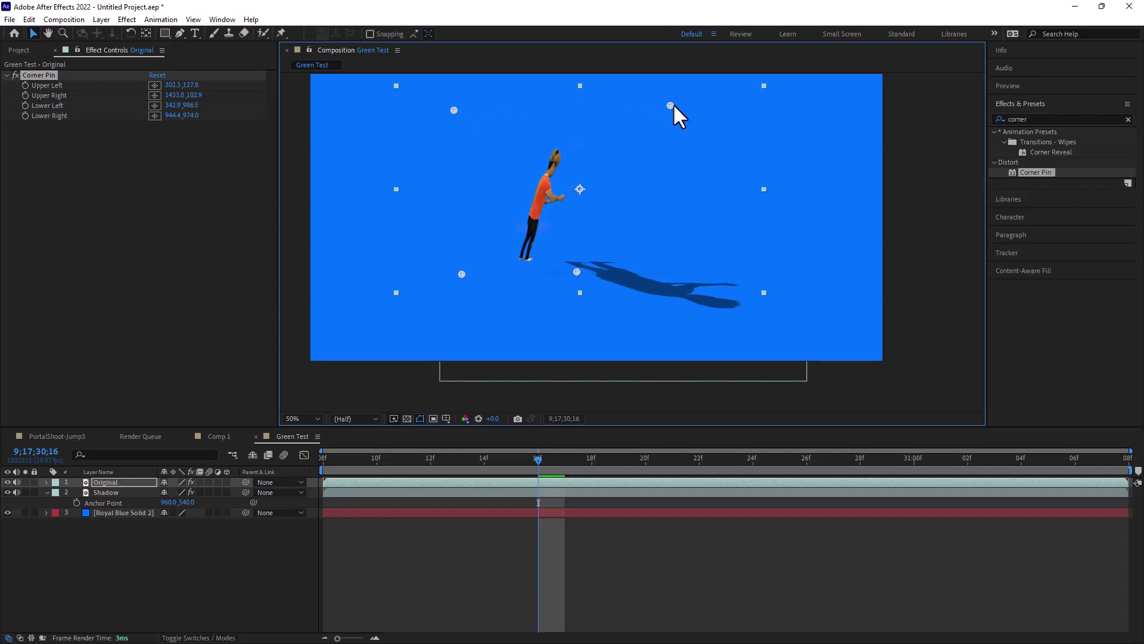
left_click_drag(671, 105, 641, 97)
left_click_drag(576, 266, 528, 291)
key("ctrl+z")
key("ctrl+z")
key("ctrl+z")
key("ctrl+z")
key("ctrl+z")
key("ctrl+z")
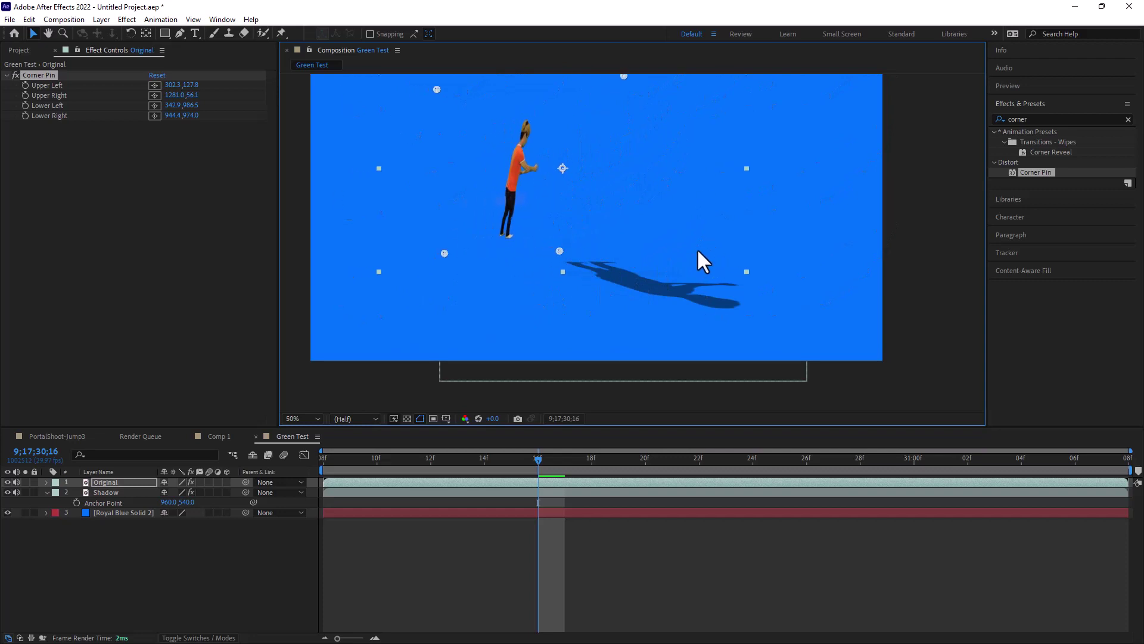
key("ctrl+z")
key("ctrl+z")
key("ctrl+z")
key("ctrl+z")
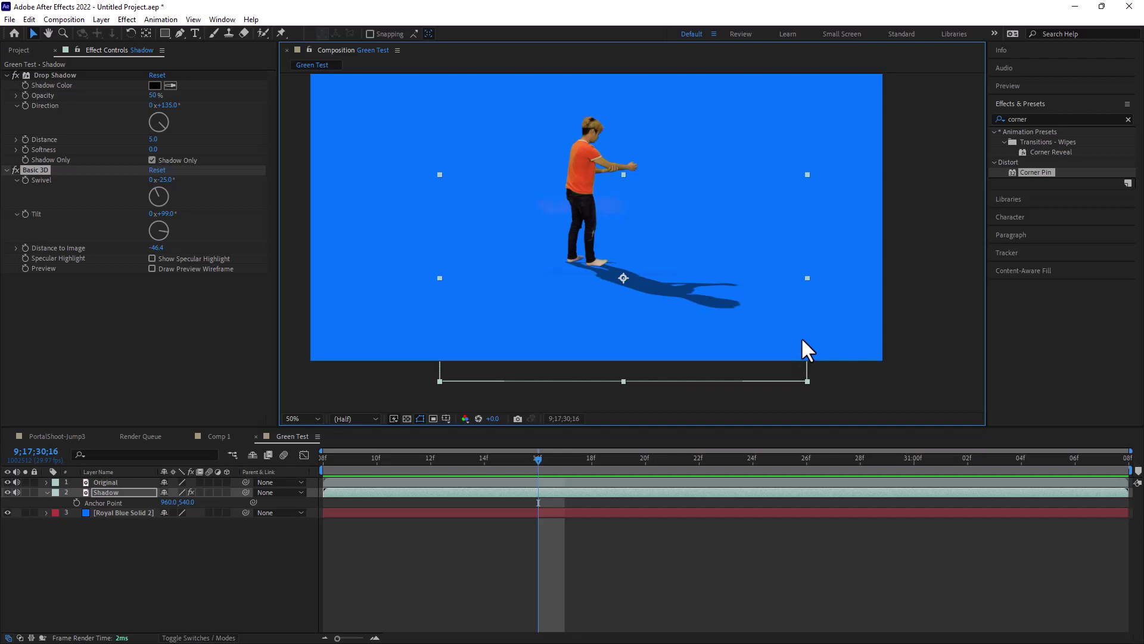
- Deselect the Shadow layer to view the keyed actor with his floor shadow on royal blue
left_click(928, 397)
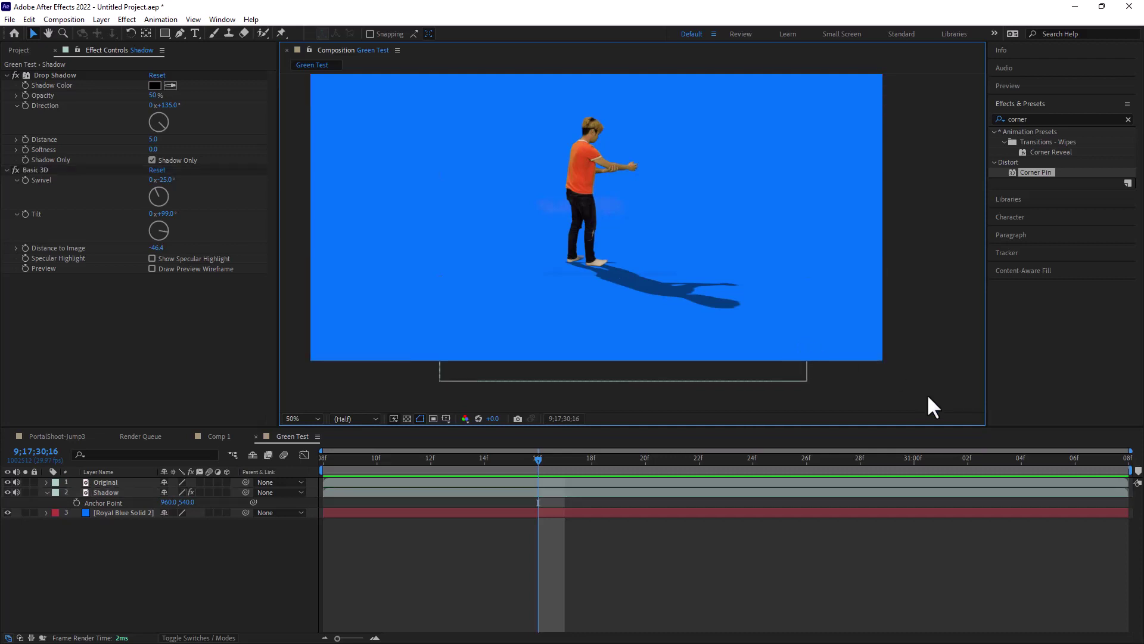